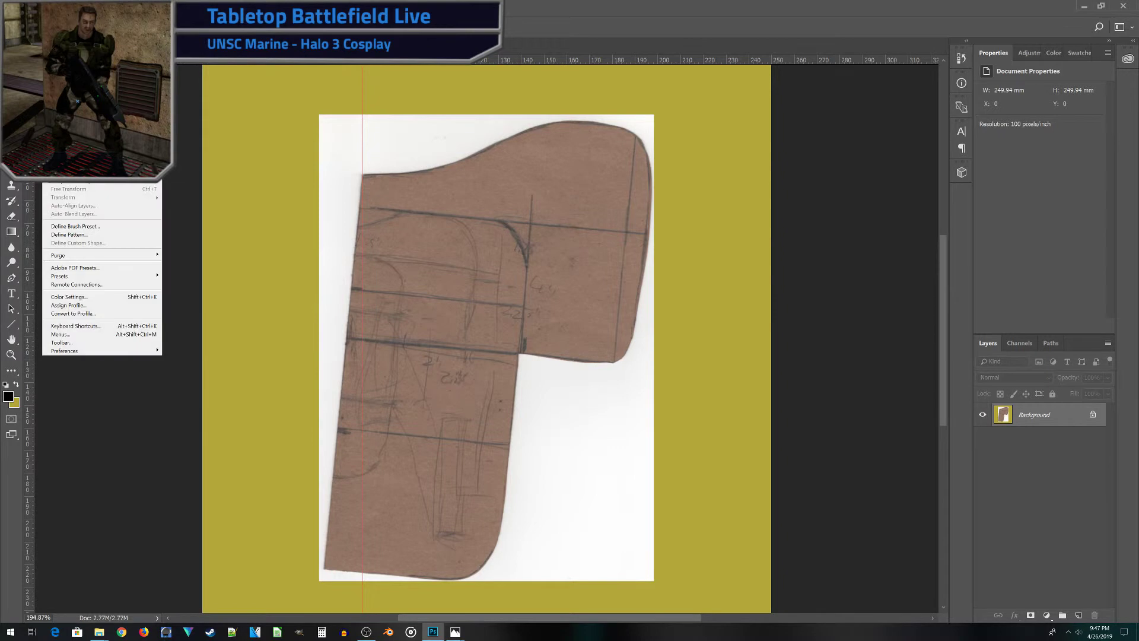
Step: Place a vertical guide at X 70.5 mm, through the upper-left corner of the scanned template
click(33, 229)
drag(33, 229, 363, 222)
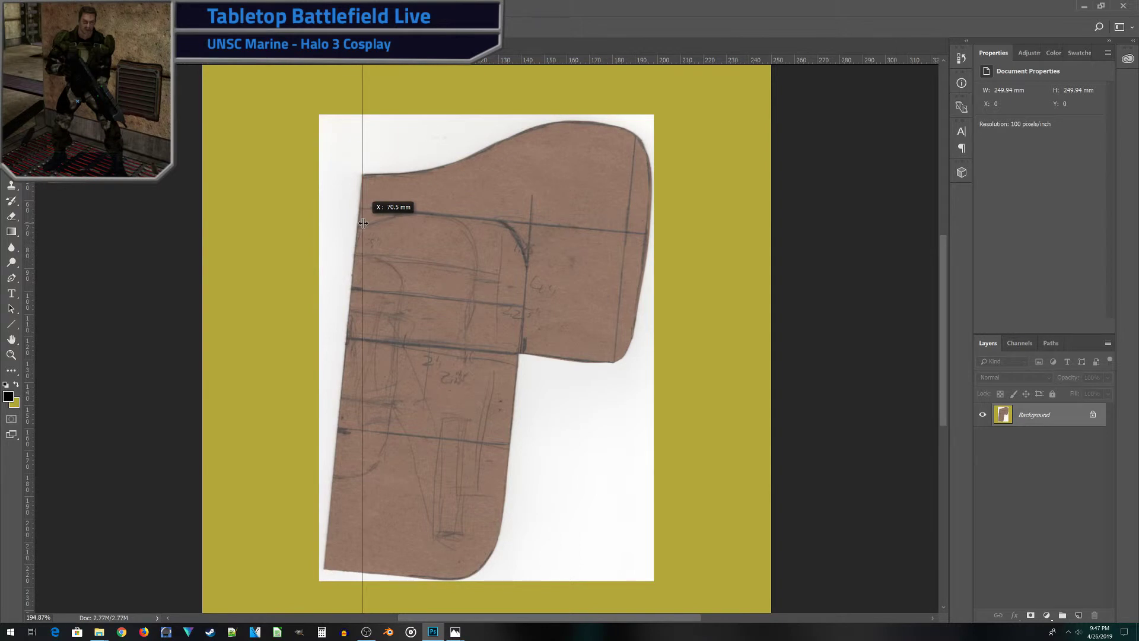
drag(363, 223, 363, 222)
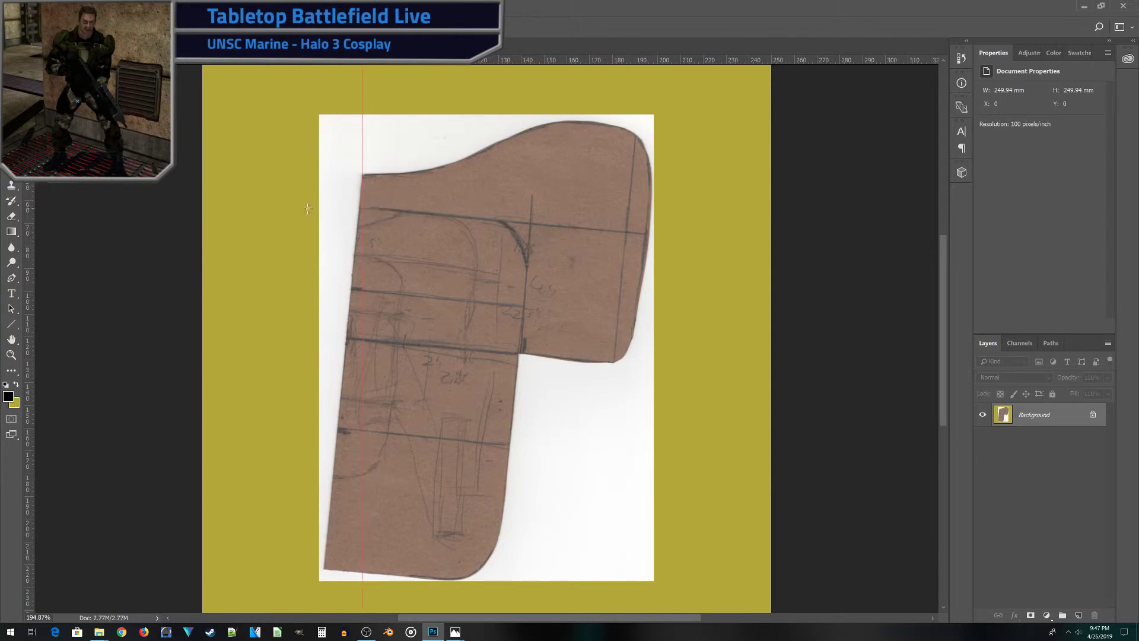
Step: Unlock the background layer and start rotating it with the pivot placed on the template's upper-left corner
click(1093, 415)
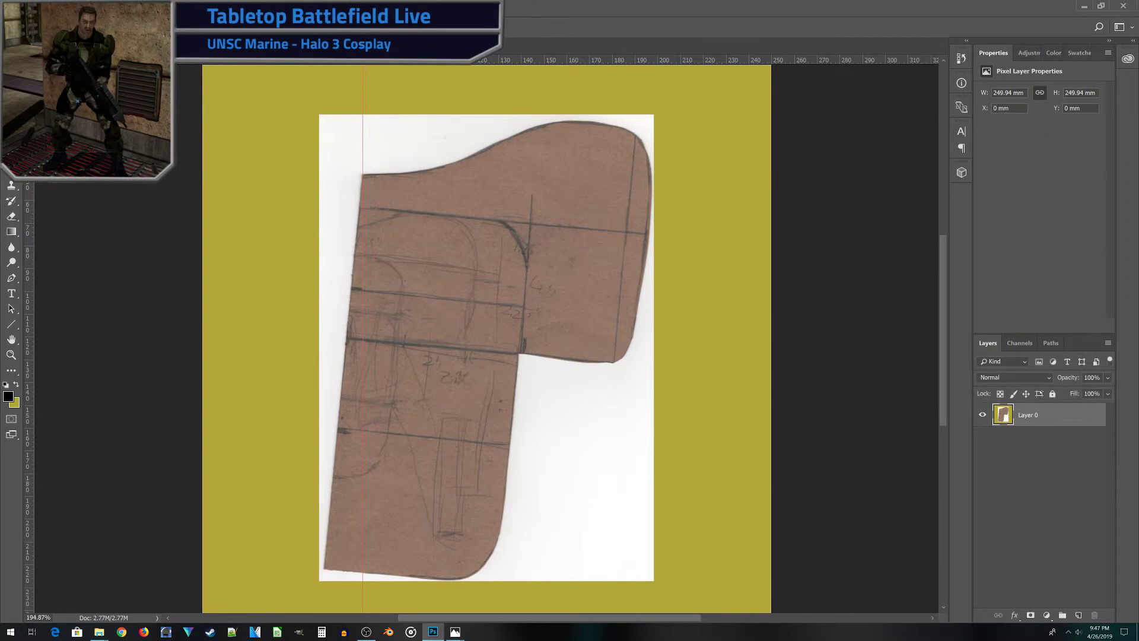
click(46, 7)
mouse_move(74, 197)
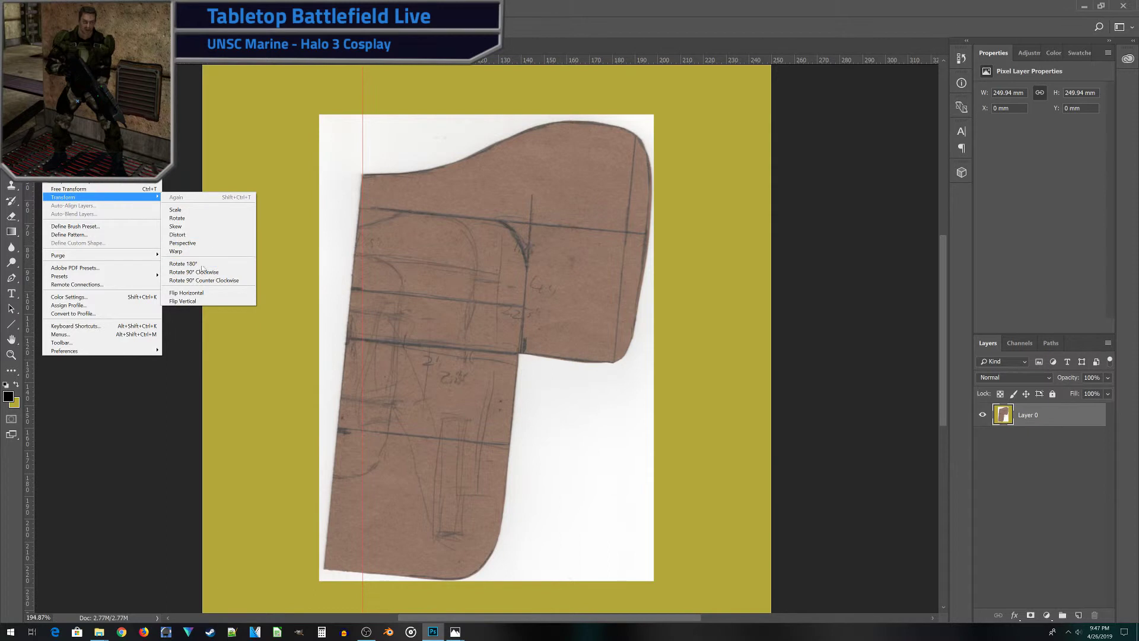
click(222, 218)
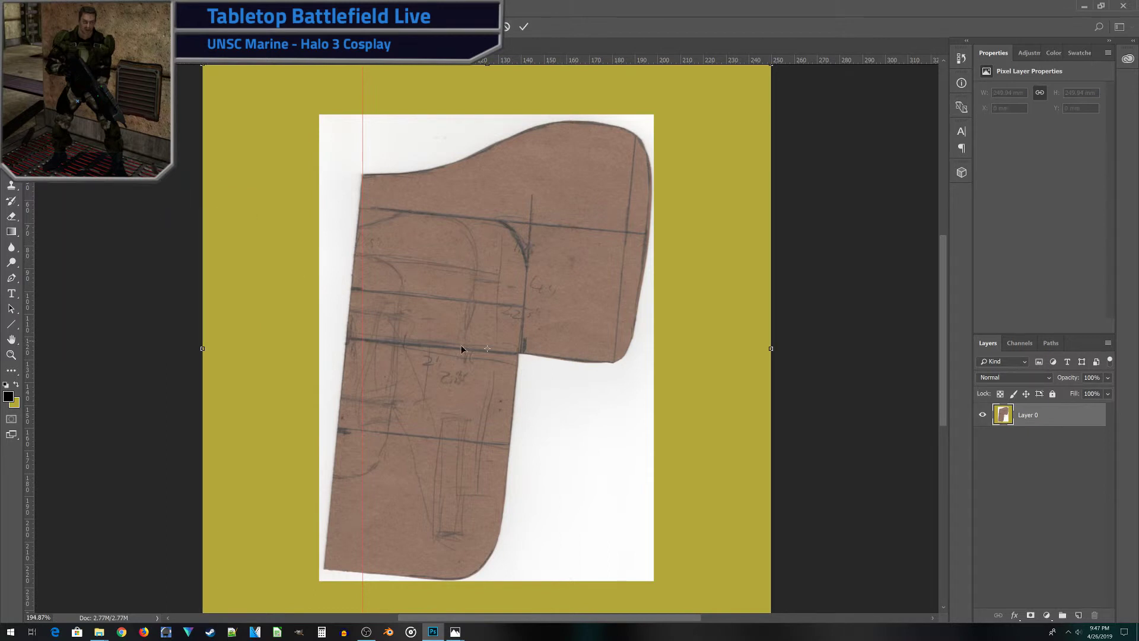
drag(488, 348, 413, 228)
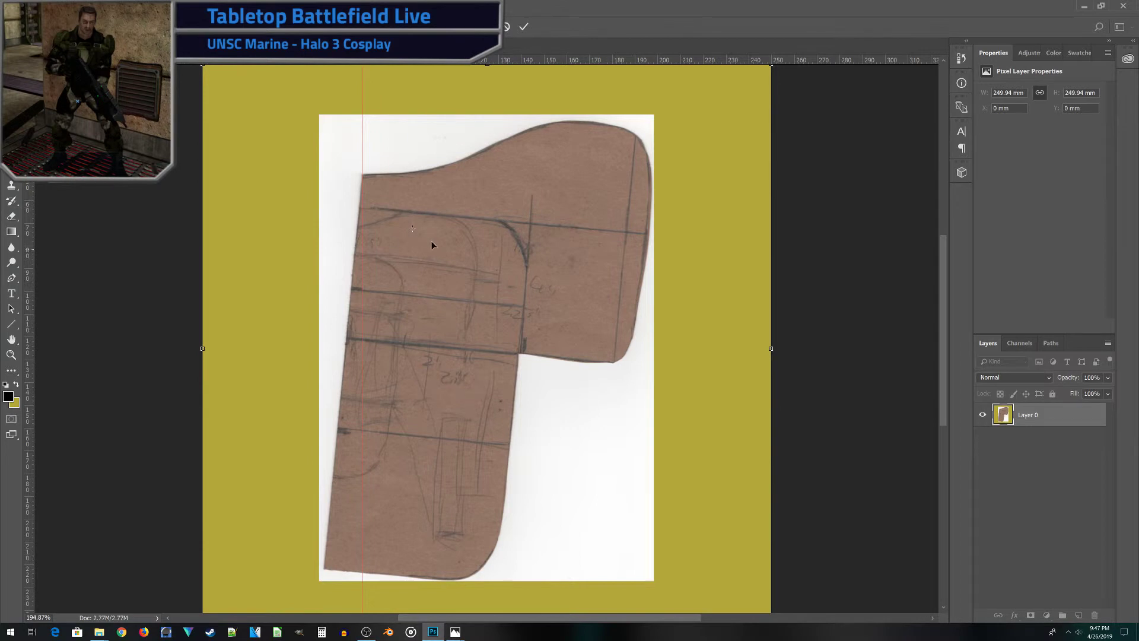
drag(411, 230, 363, 177)
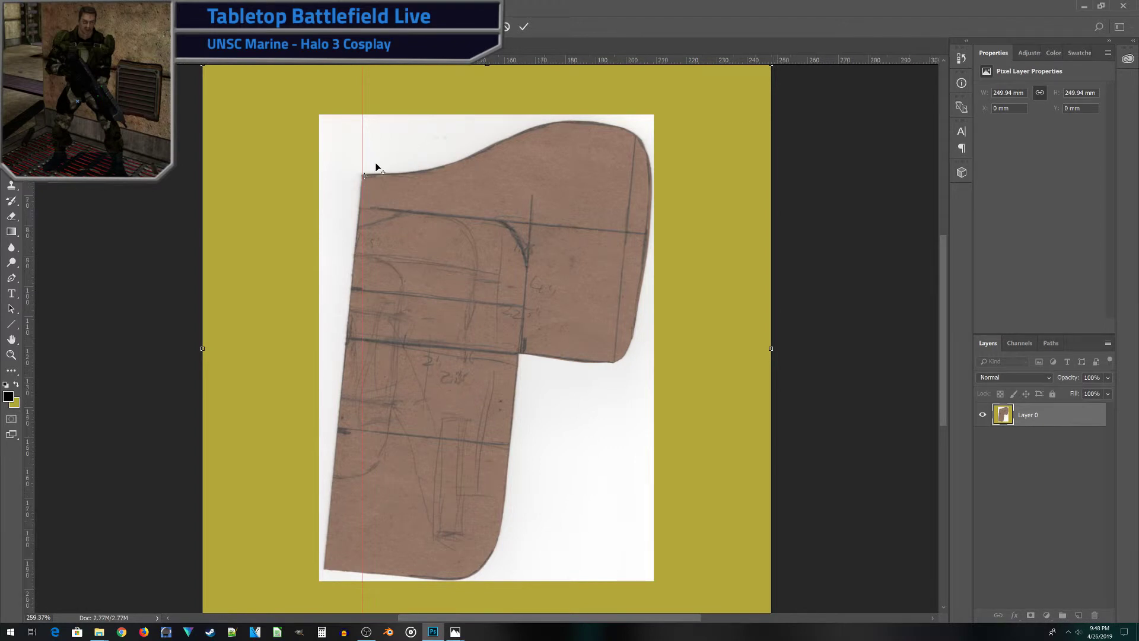
Step: Rotate the layer until the template's left edge lines up with the vertical guide and apply the transformation
alt+scroll(338, 223, up, 4)
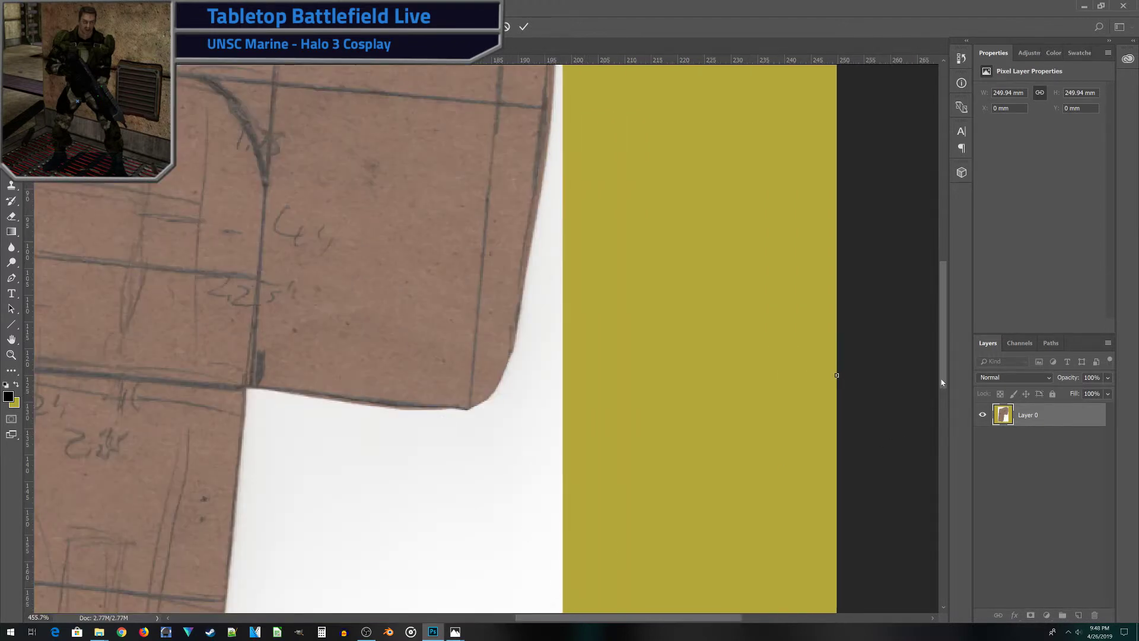
drag(941, 382, 941, 328)
drag(636, 612, 571, 620)
key(ctrl+0)
drag(264, 561, 287, 566)
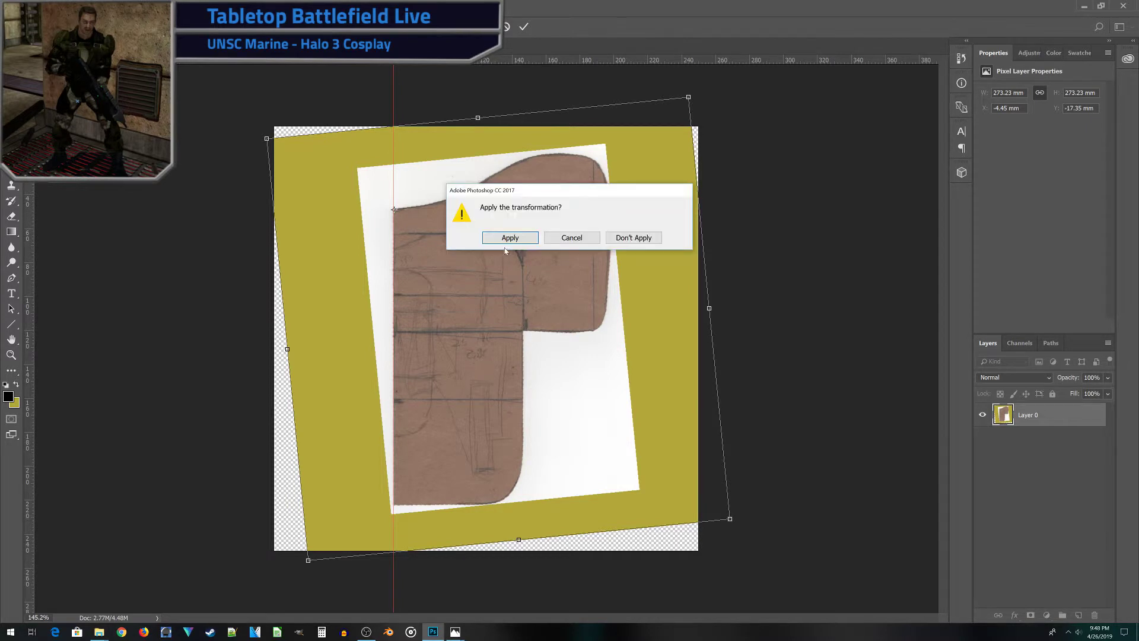
click(509, 236)
key(alt+f)
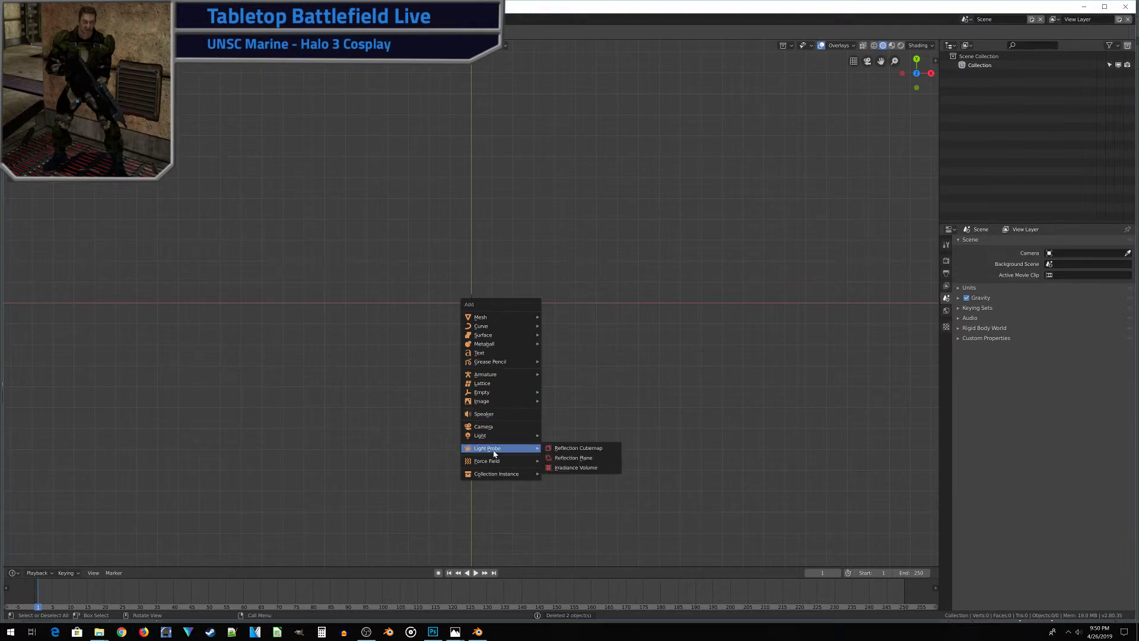
Step: Switch to Blender and add the straightened template scan as a reference image in the empty scene
mouse_move(505, 402)
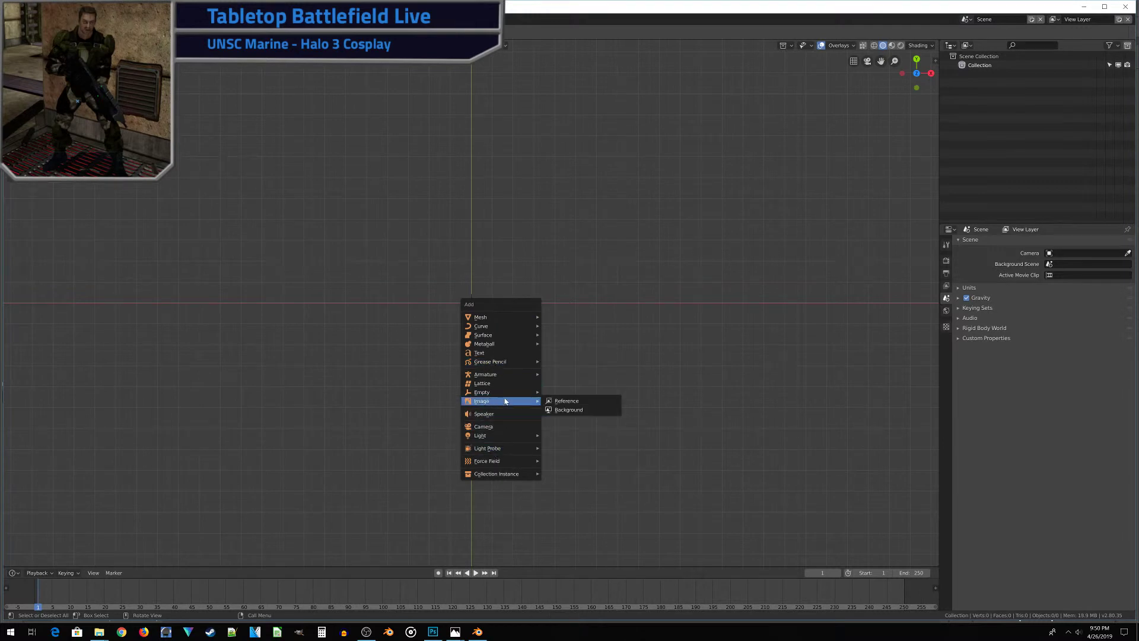
click(569, 401)
scroll(518, 351, up, 6)
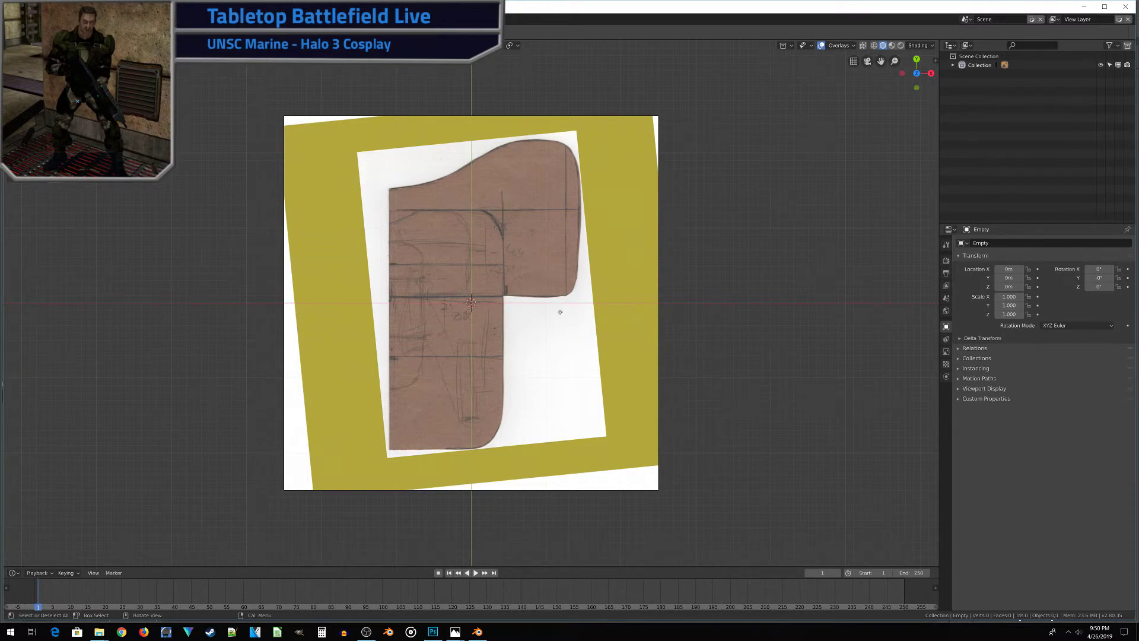
Step: Add a Bezier curve and move it so its left end sits on the template's upper-left corner
key(shift+a)
mouse_move(538, 251)
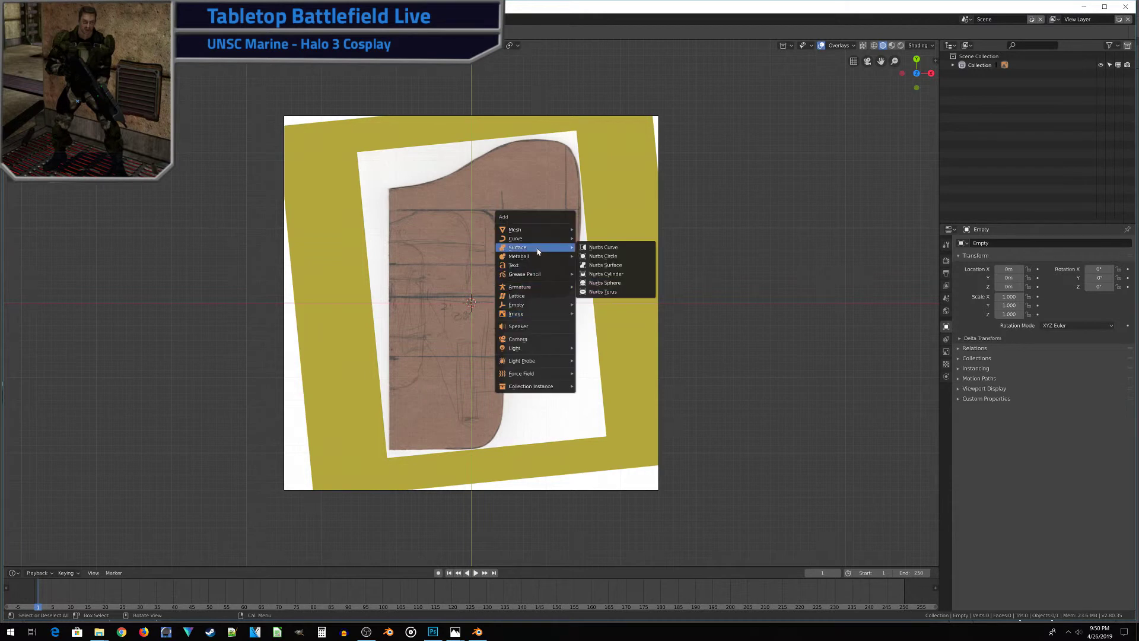
click(608, 241)
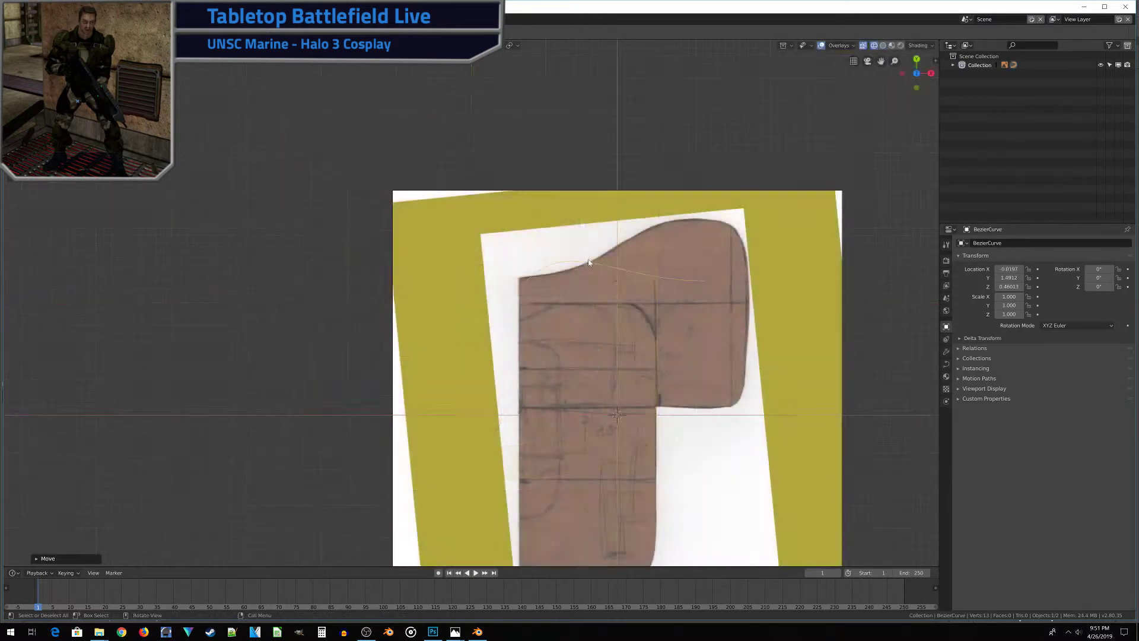
scroll(588, 262, up, 5)
mouse_move(537, 307)
shift+middle_down()
mouse_move(531, 343)
mouse_move(459, 413)
shift+middle_up()
scroll(475, 410, up, 3)
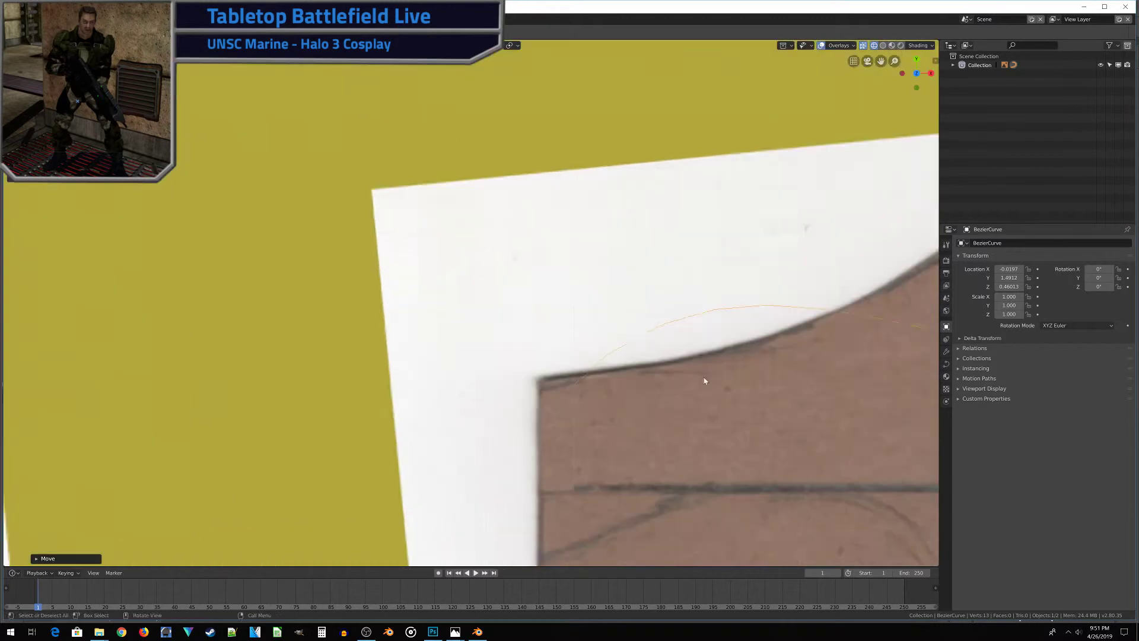
shift+middle_drag(705, 381, 662, 412)
key(g)
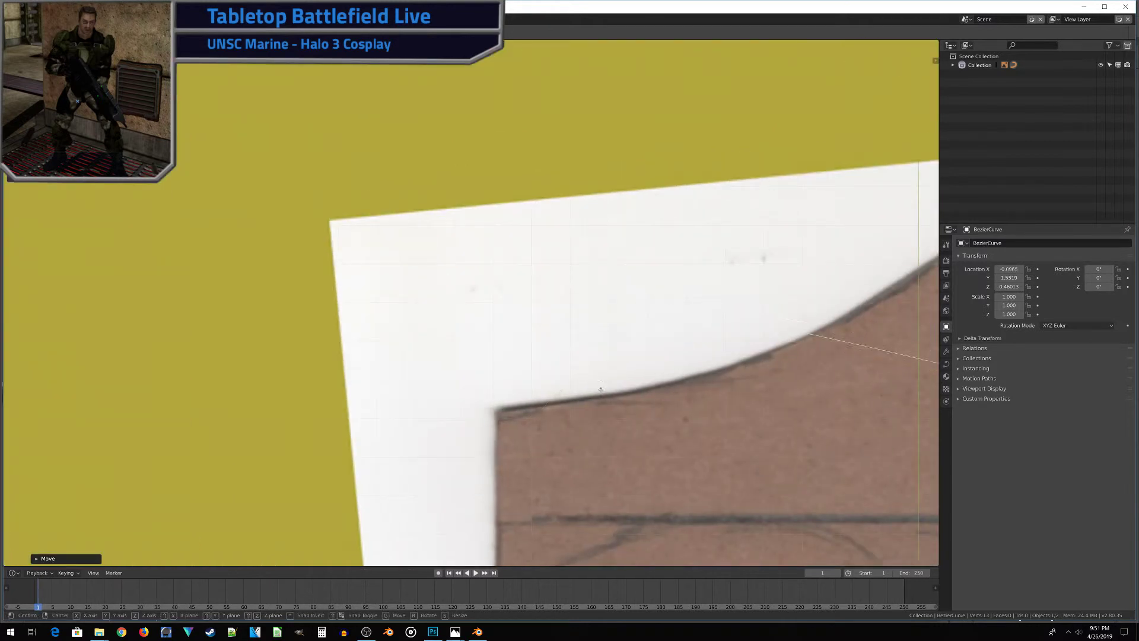
click(602, 398)
scroll(603, 398, down, 4)
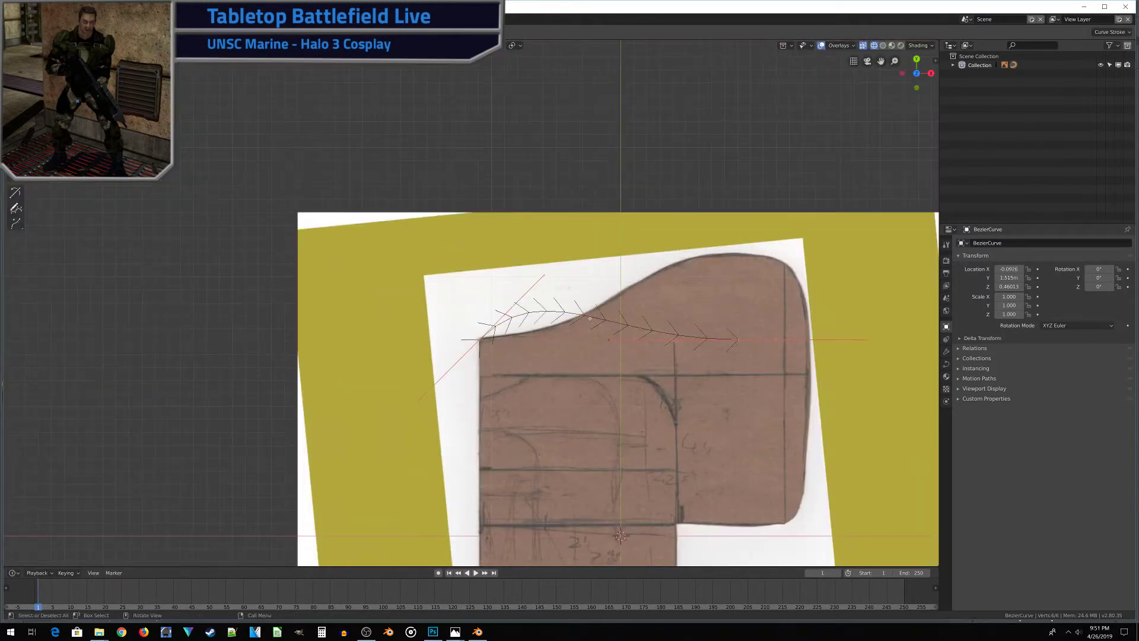
Step: Move the curve's right end point onto the highest part of the template's upper edge
right_click(718, 358)
right_click(735, 332)
click(721, 345)
drag(734, 342, 742, 255)
right_click(603, 252)
key(Escape)
drag(603, 252, 705, 252)
Step: Adjust the start point's handle so the curve leaves the upper-left corner along the template's upper edge
right_click(537, 270)
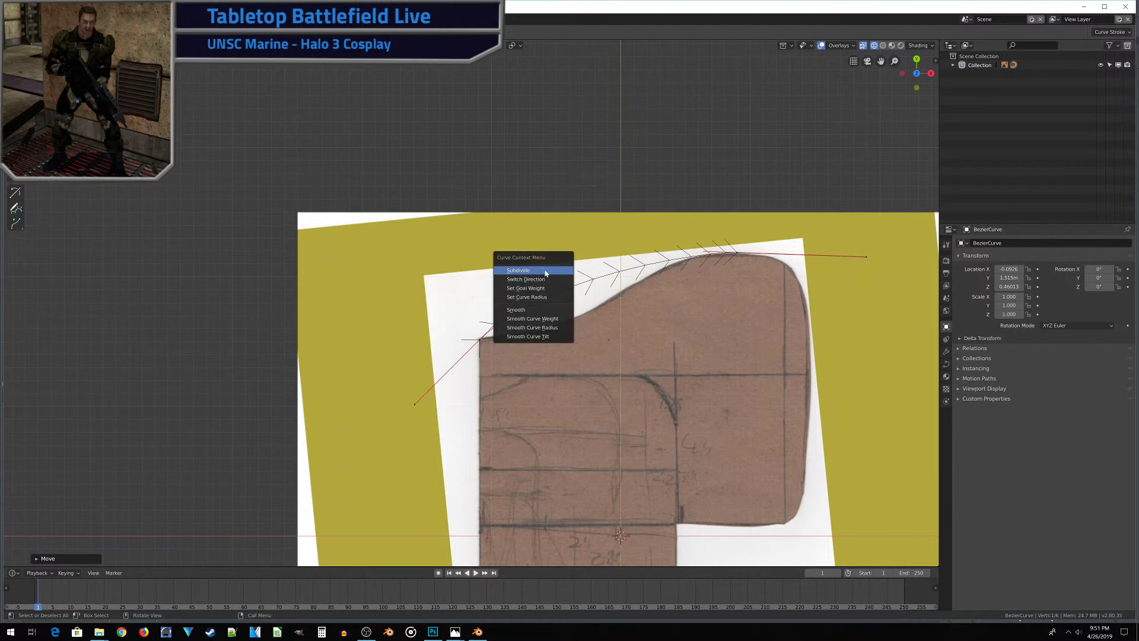
click(588, 252)
click(543, 274)
key(g)
click(571, 336)
Step: Subdivide the curve between its two end points and move the middle of the curve toward the upper edge
shift+click(734, 255)
key(w)
right_click(688, 345)
click(643, 287)
key(g)
click(641, 327)
key(a)
key(w)
right_click(731, 343)
right_click(576, 251)
Step: Fine-tune the curve's points and handles so it follows the template's sloping upper edge from corner to peak
scroll(560, 302, up, 3)
shift+middle_drag(738, 276, 522, 384)
click(708, 313)
key(g)
click(720, 326)
click(440, 440)
key(g)
click(438, 450)
click(604, 320)
key(g)
click(634, 316)
click(343, 459)
key(g)
click(368, 464)
Step: Add a curve point on the template's right edge and shorten the peak point's handle to fit the rounded corner
click(719, 326)
scroll(581, 321, down, 2)
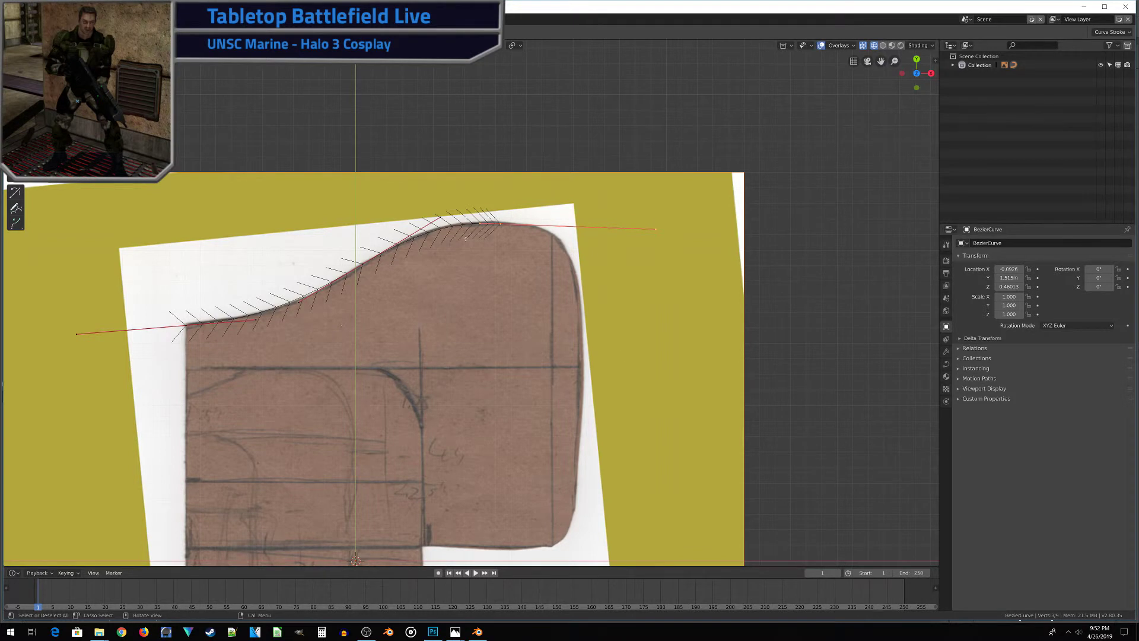
ctrl+right_click(577, 337)
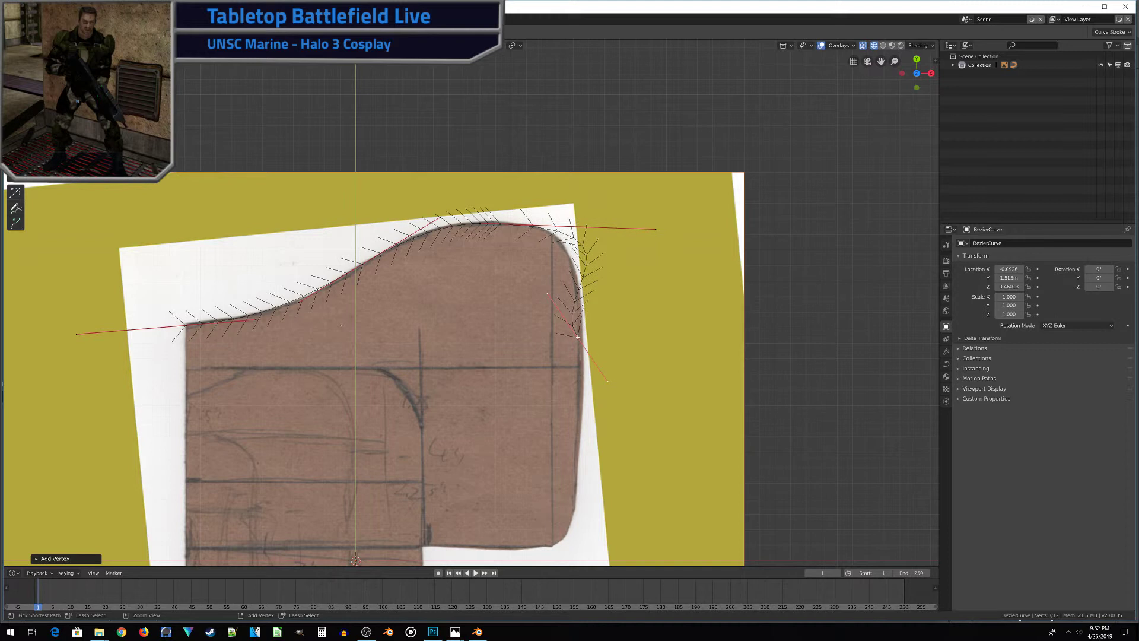
right_click(659, 229)
key(g)
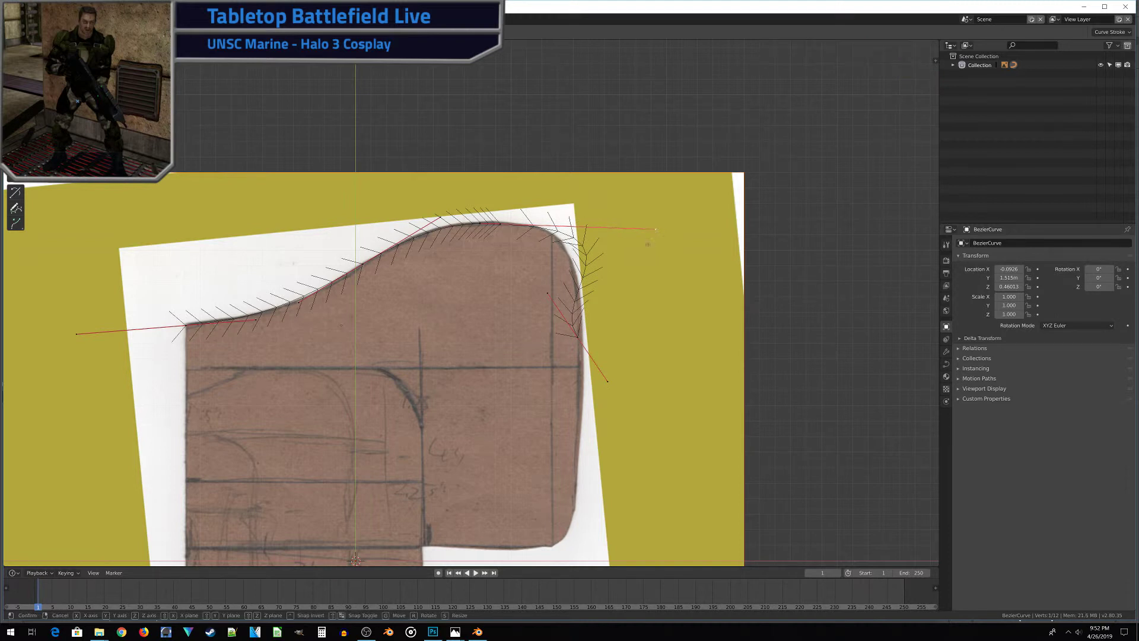
click(607, 229)
Step: Move the right-edge point down near the lower-right corner and align its handle with the template's side
right_click(578, 344)
click(591, 330)
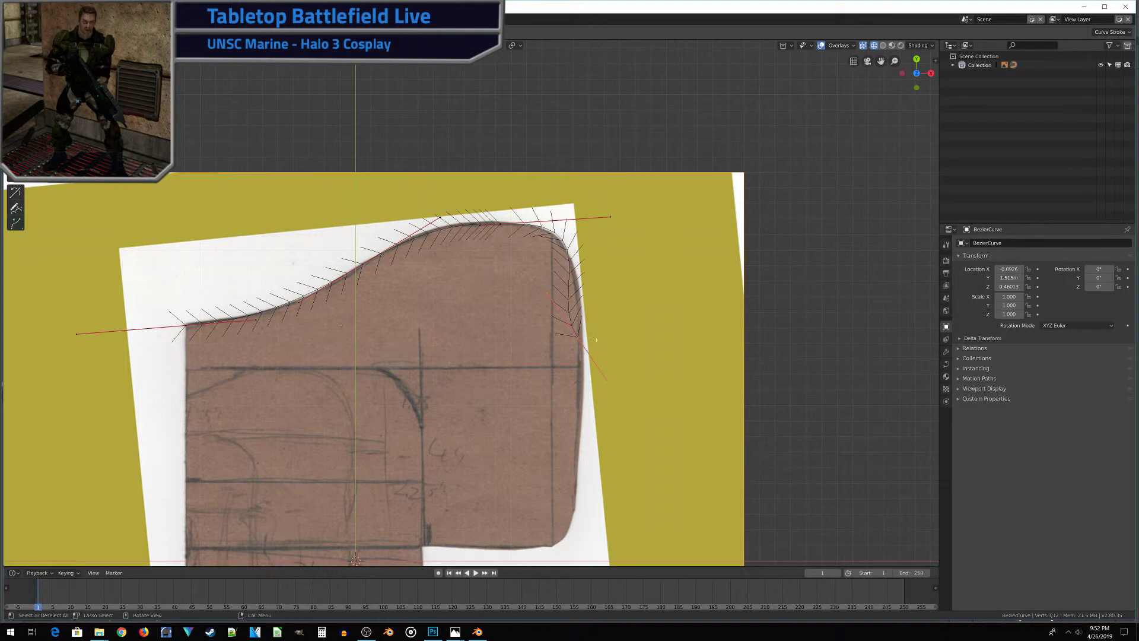
key(g)
click(676, 441)
key(g)
click(585, 505)
Step: Extrude the curve to the bottom edge beside the notch and adjust the handles to follow the rounded lower-right corner
shift+middle_drag(585, 504, 605, 371)
key(e)
click(480, 416)
click(591, 436)
key(g)
click(594, 419)
key(g)
click(595, 384)
Step: Add a curve point where the horizontal pencil line meets the left edge and shorten the outer handles of both end points
shift+middle_drag(476, 414, 638, 401)
ctrl+right_click(368, 402)
click(263, 194)
key(g)
click(353, 186)
click(262, 404)
key(g)
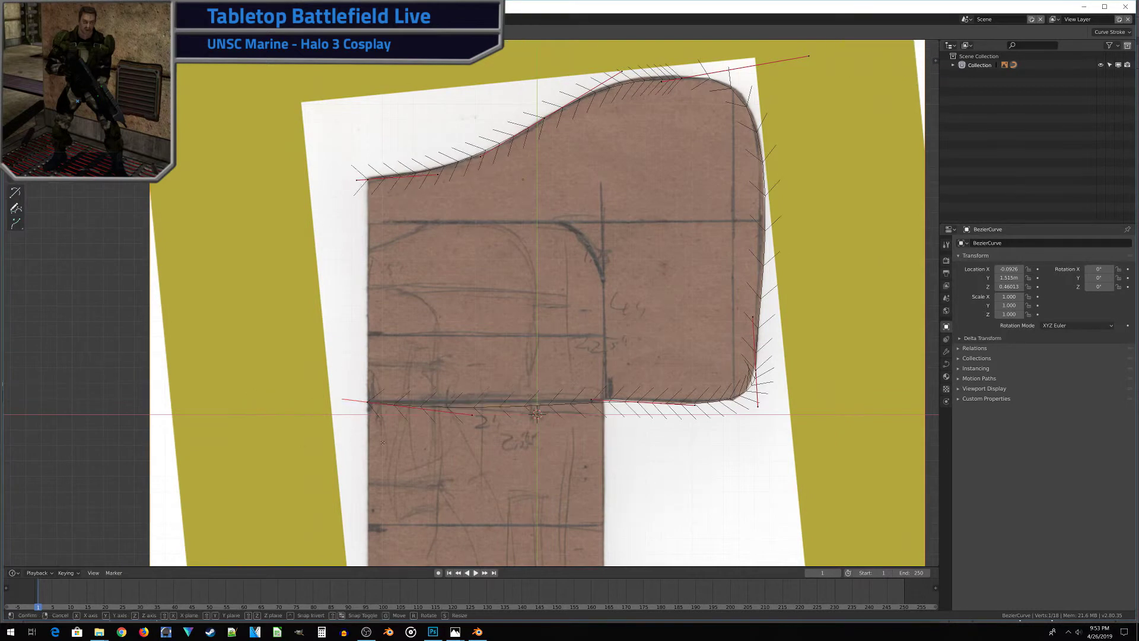
click(360, 403)
Step: Select the curve's two end points on the left edge and close the curve into a loop
click(369, 402)
shift+click(375, 180)
key(alt+c)
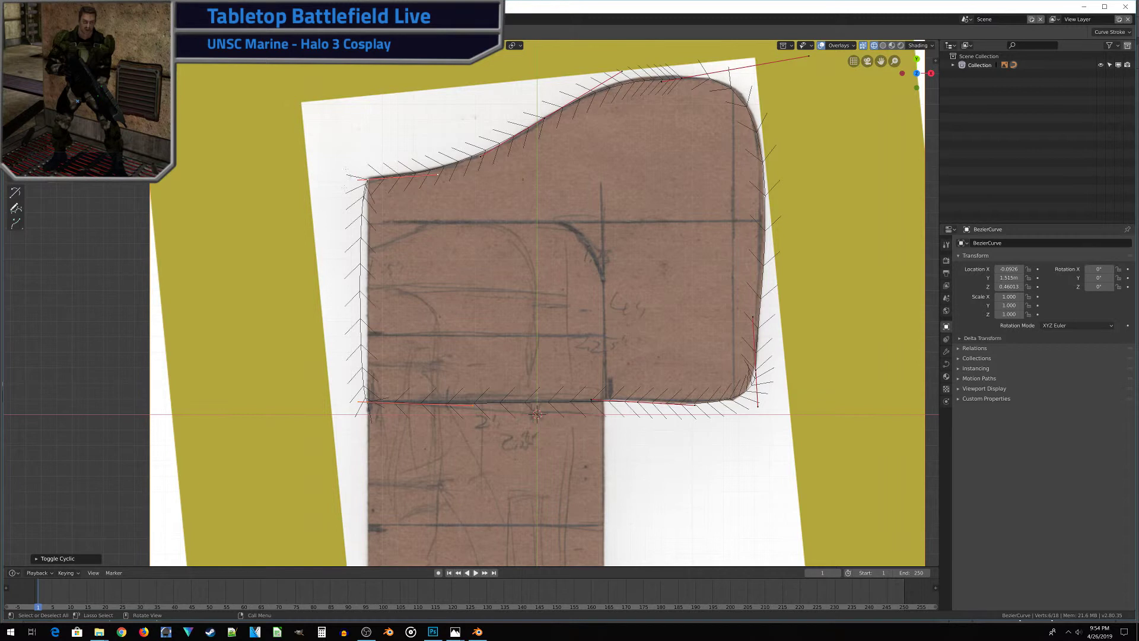
Step: Straighten the curve's left side by moving its end handles along X until it follows the template's left edge
click(353, 178)
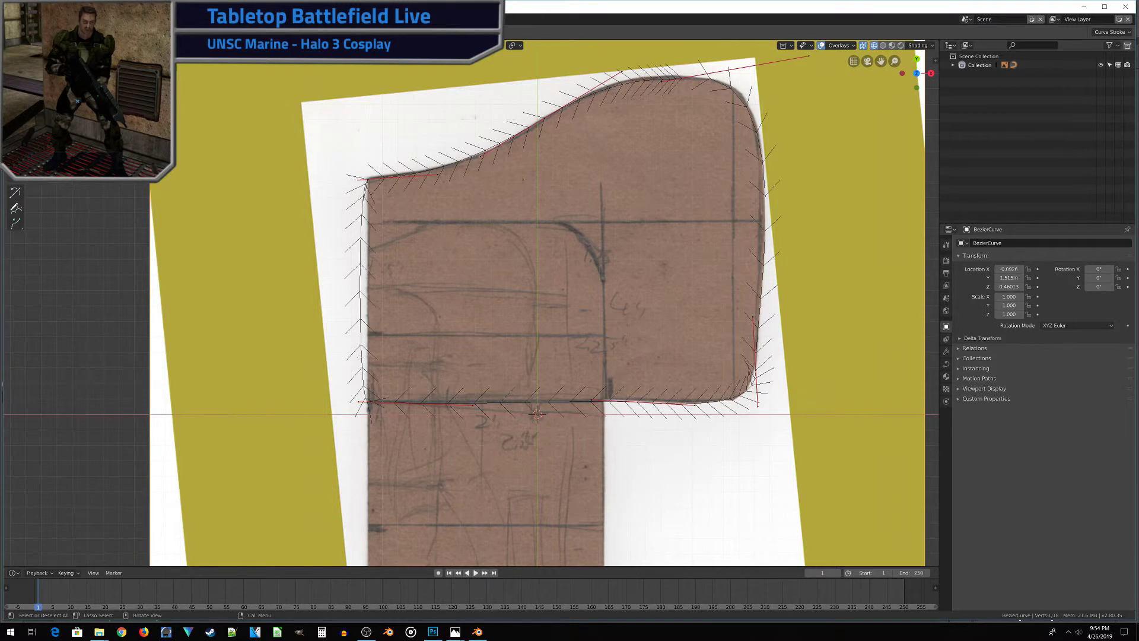
scroll(402, 243, up, 4)
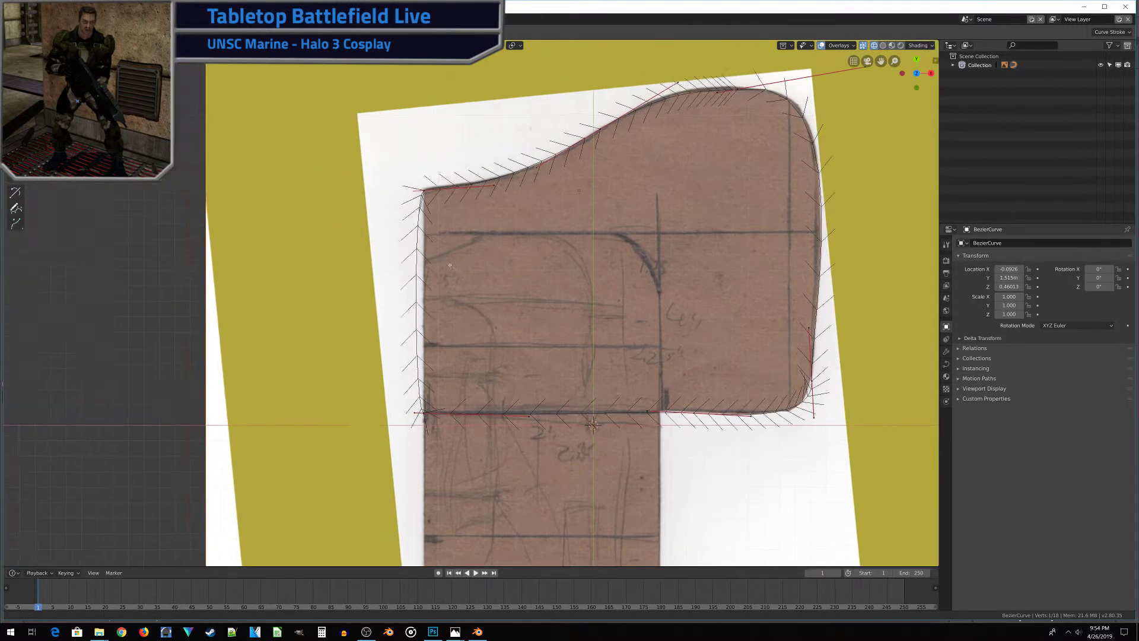
scroll(432, 302, down, 2)
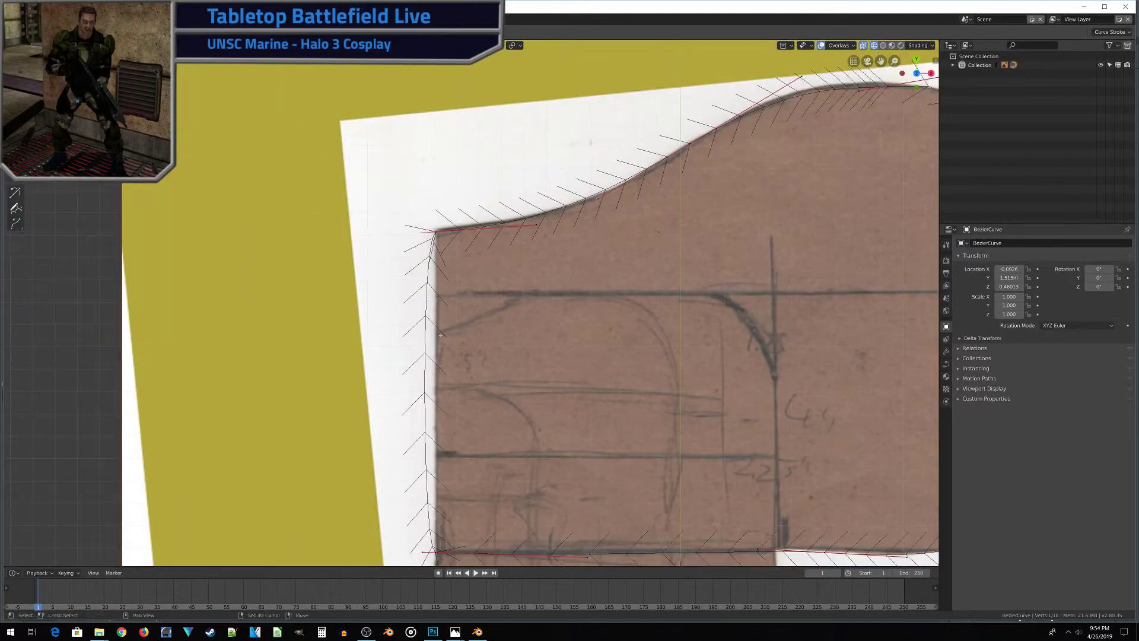
shift+middle_drag(455, 414, 458, 305)
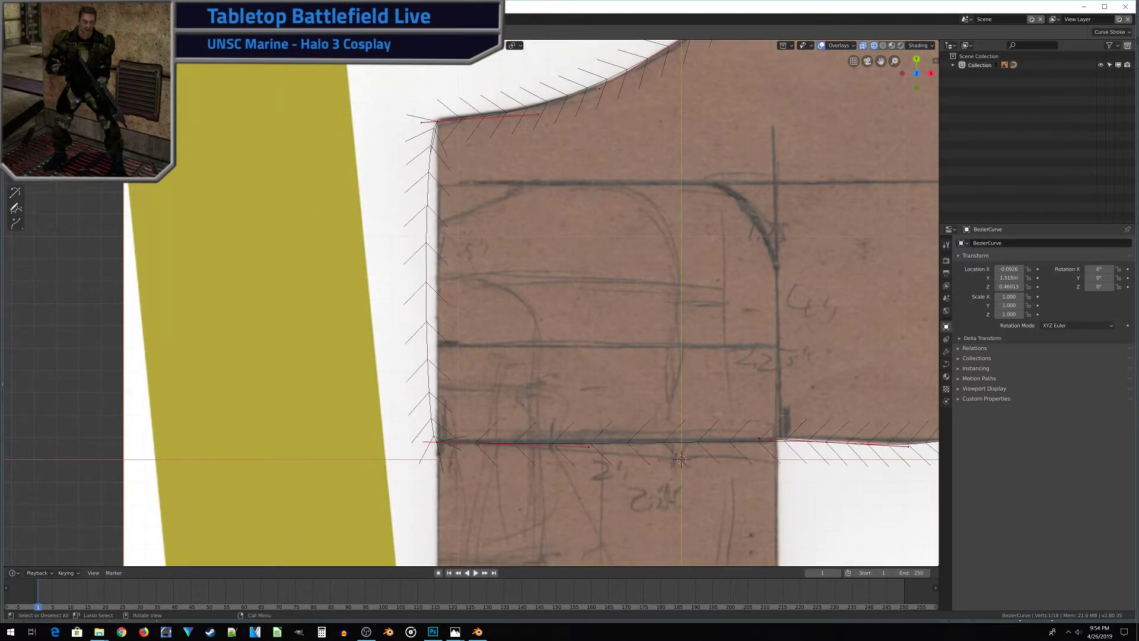
key(g)
key(x)
click(434, 474)
shift+middle_drag(556, 153, 579, 310)
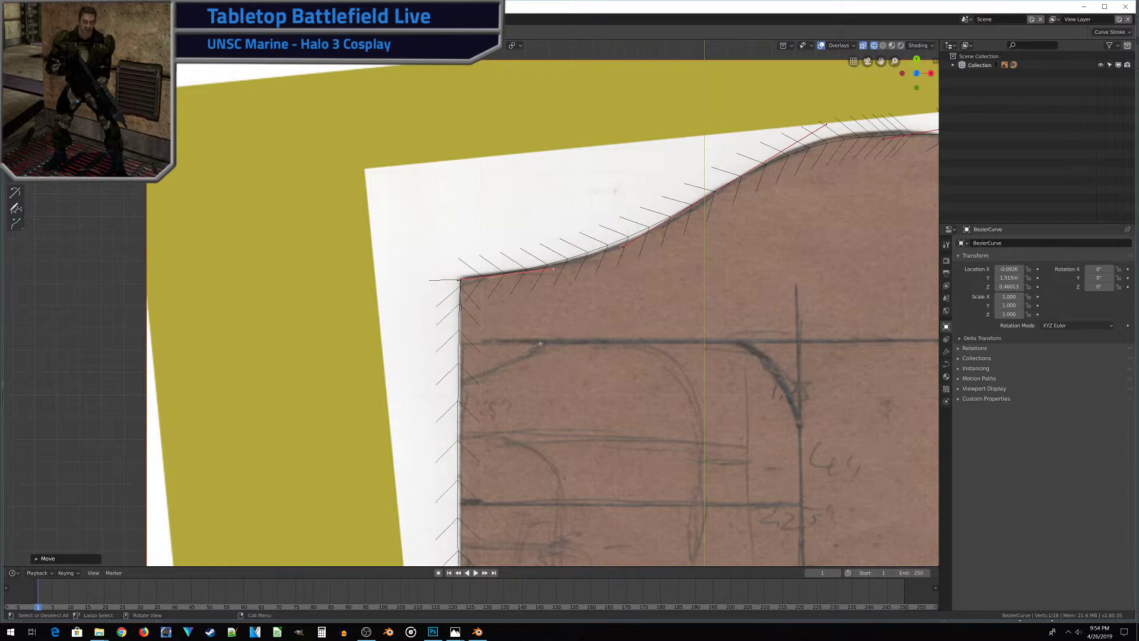
Step: Leave Edit Mode and examine how closely the closed curve matches the template's outline
scroll(541, 343, down, 2)
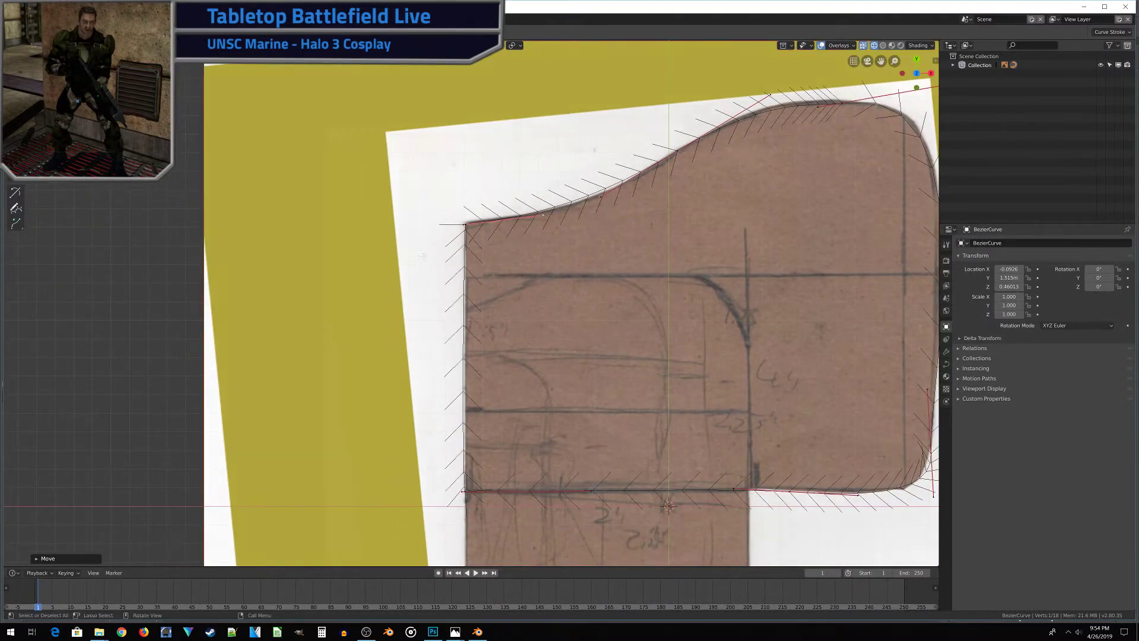
scroll(426, 250, down, 3)
shift+middle_drag(426, 250, 405, 189)
scroll(415, 208, up, 1)
shift+middle_drag(463, 237, 390, 333)
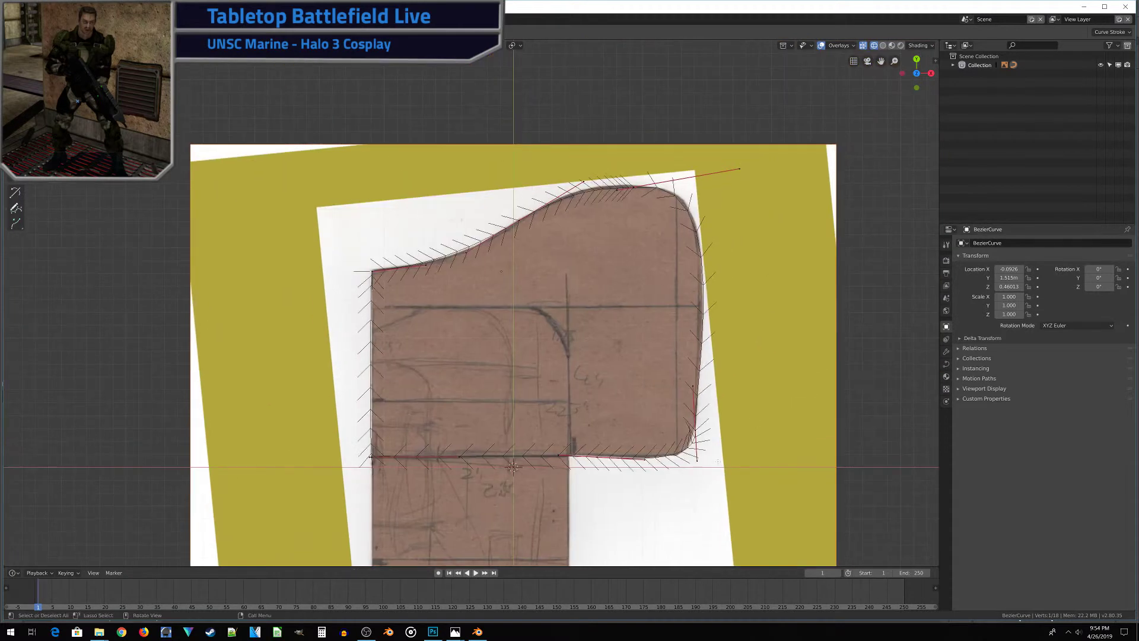
key(Tab)
mouse_move(580, 465)
middle_down()
mouse_move(499, 392)
mouse_move(598, 408)
mouse_move(526, 400)
mouse_move(536, 407)
middle_up()
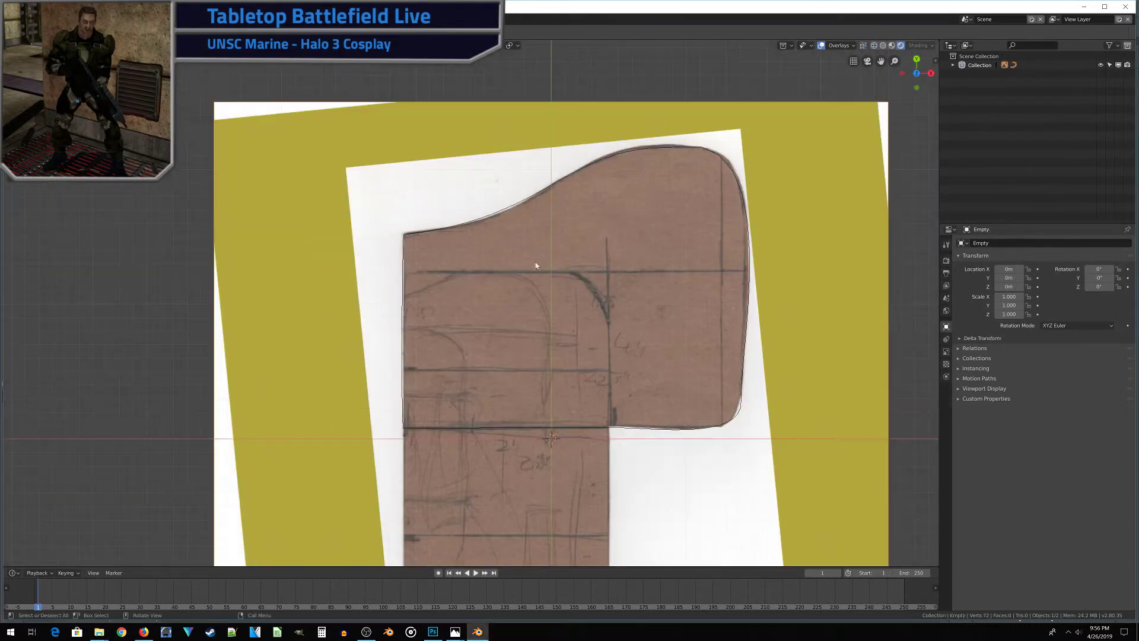
scroll(464, 259, up, 2)
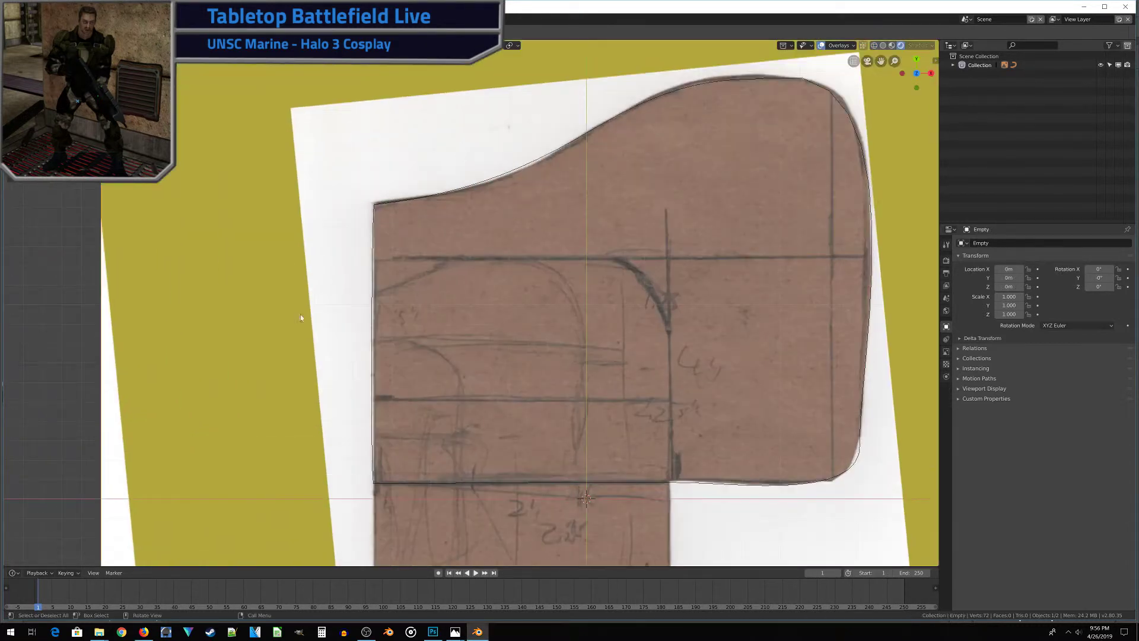
scroll(884, 200, down, 1)
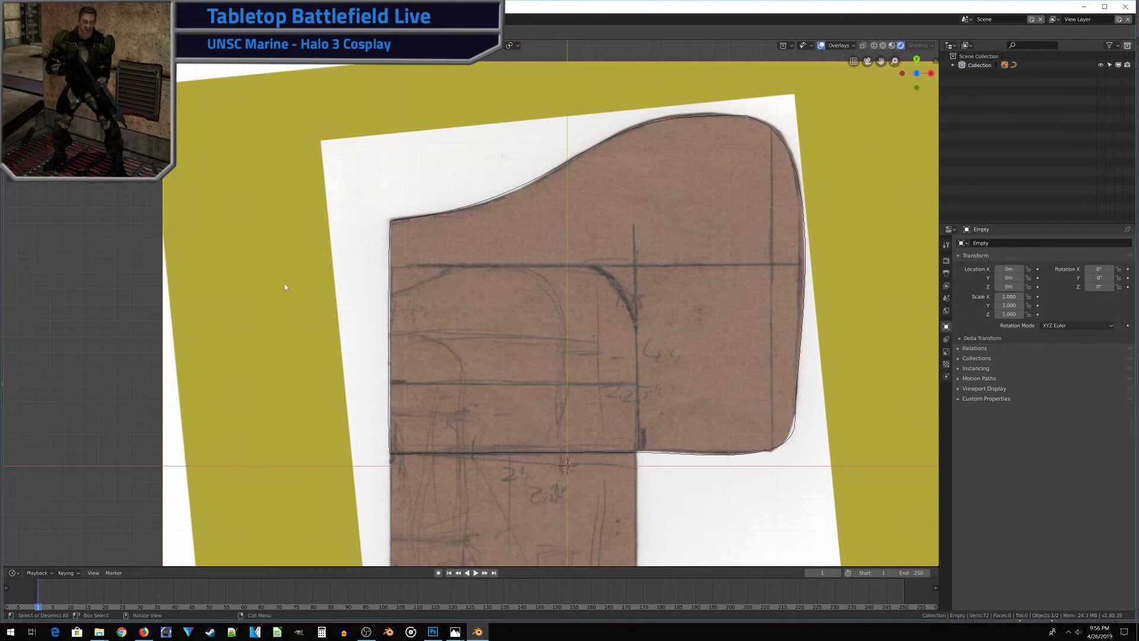
Step: Select all points of the closed template curve in Edit Mode and subdivide it twice
click(390, 282)
key(Tab)
key(a)
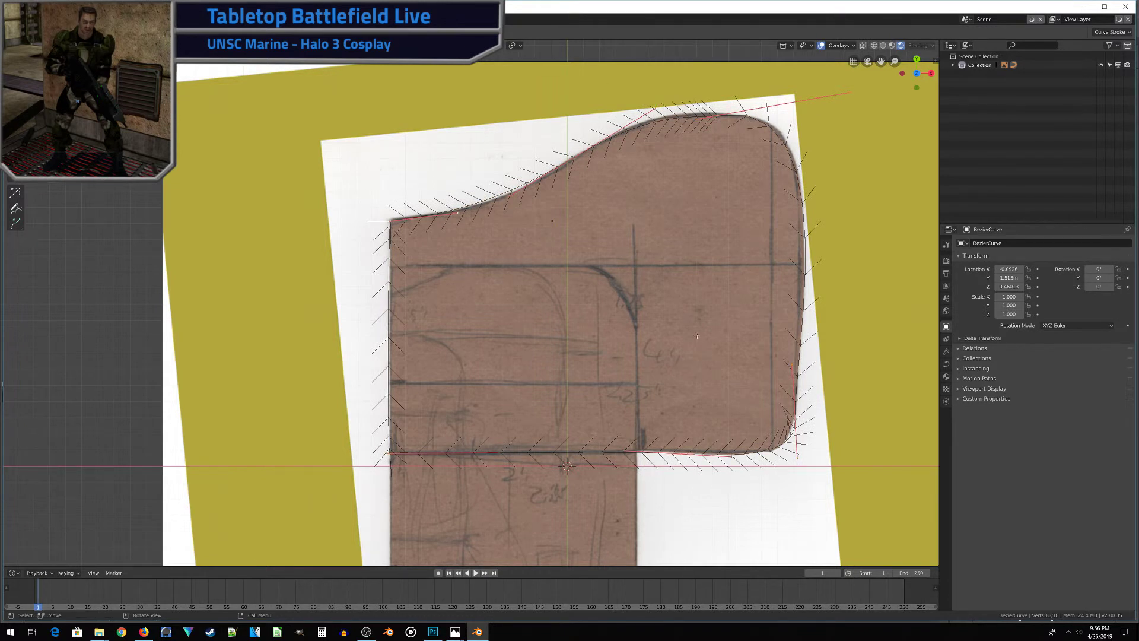
right_click(728, 374)
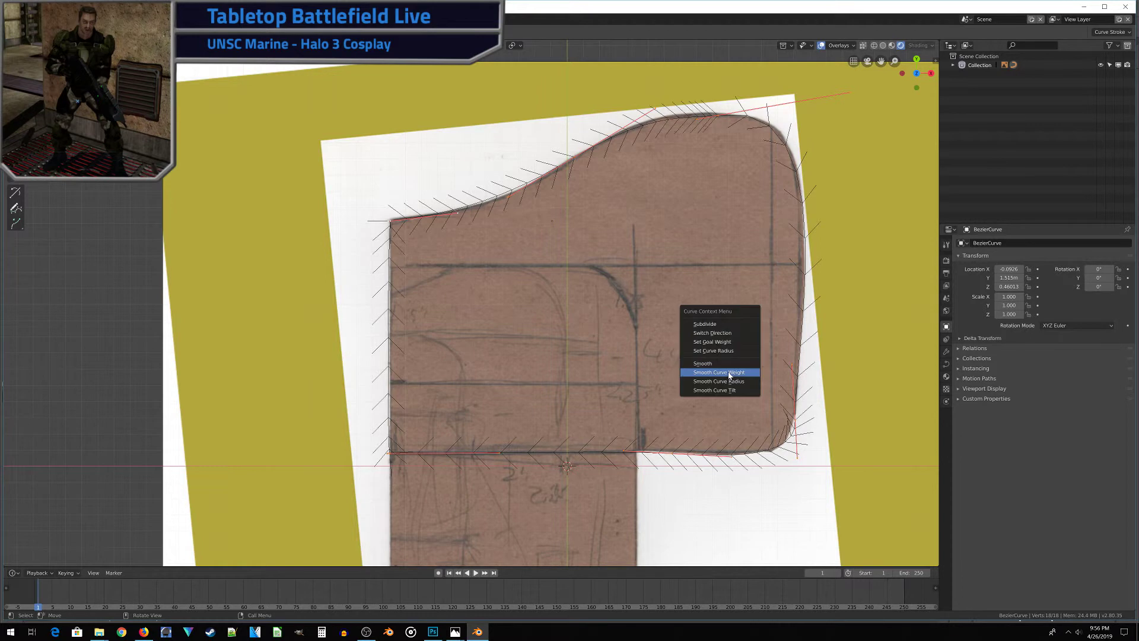
click(710, 328)
right_click(633, 296)
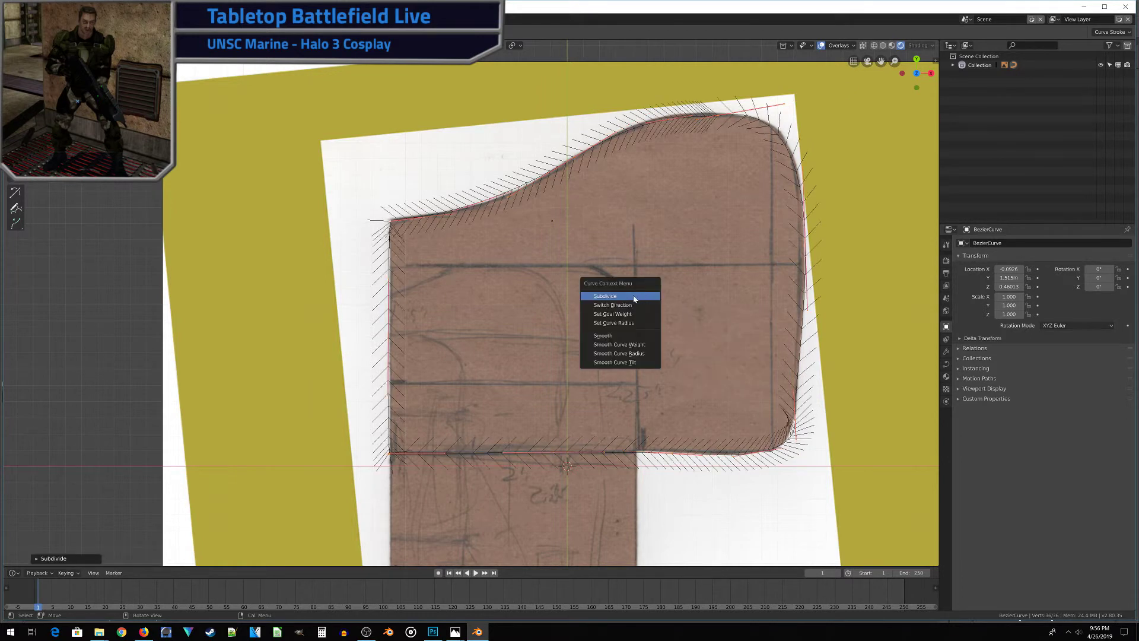
click(633, 296)
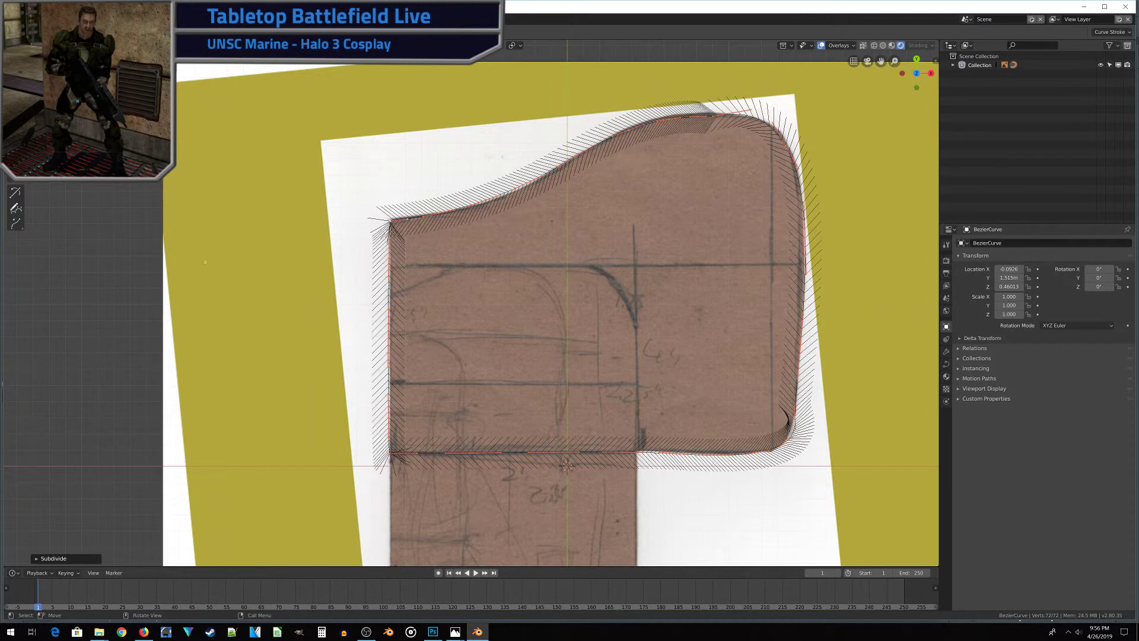
Step: Leave Edit Mode and convert the traced Bezier curve to a mesh
key(Tab)
click(146, 45)
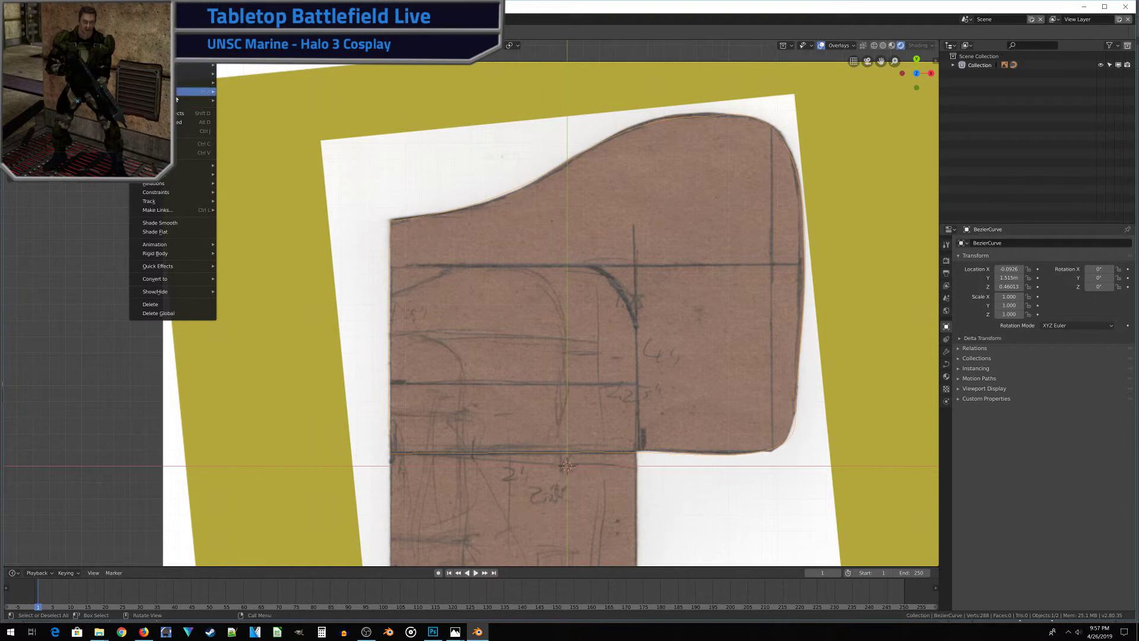
mouse_move(195, 278)
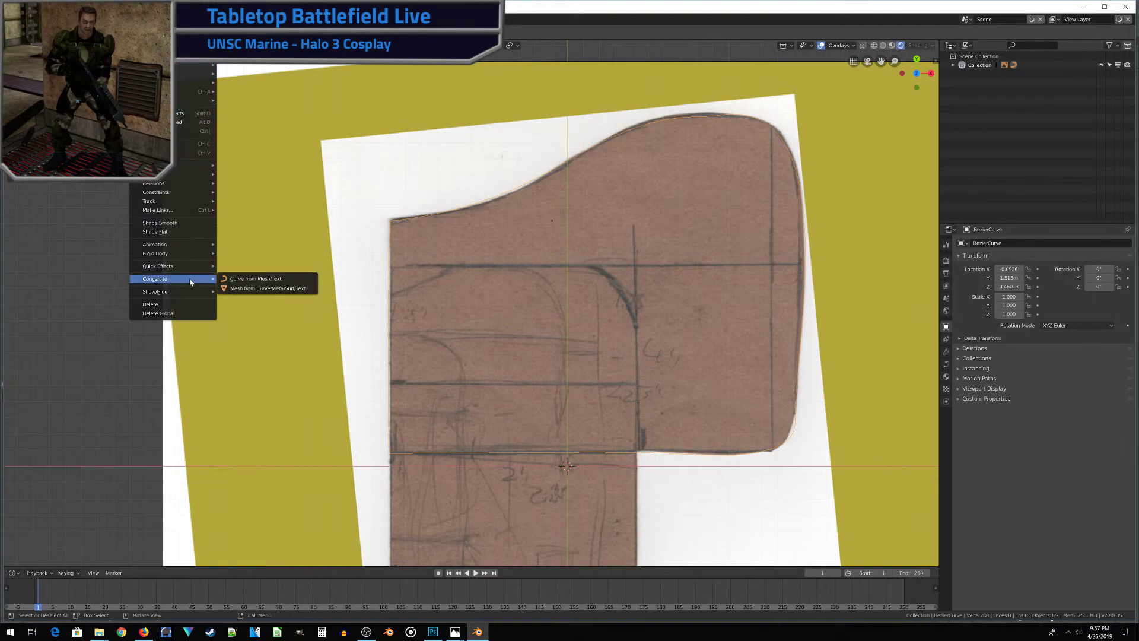
click(278, 289)
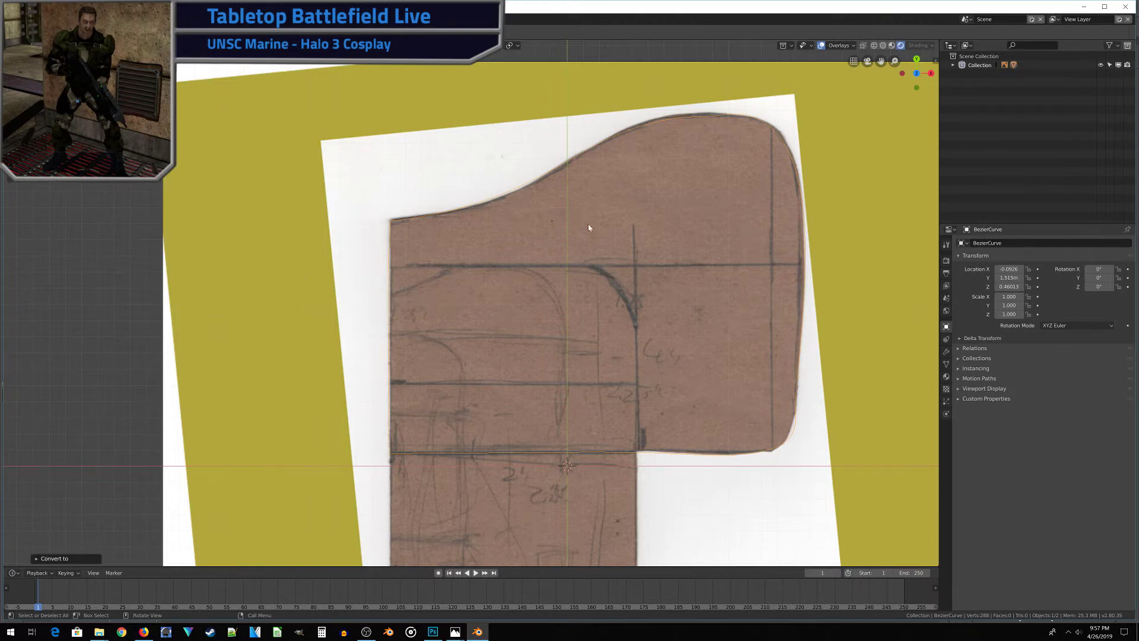
Step: Select all vertices of the converted outline and fill them with a single face
key(Tab)
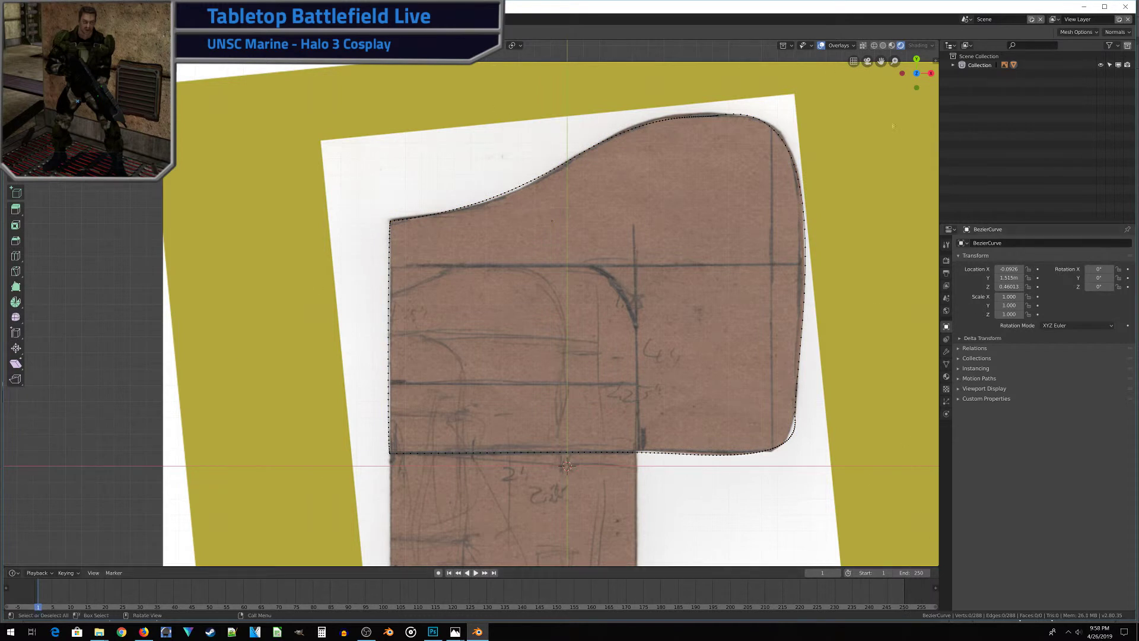
key(a)
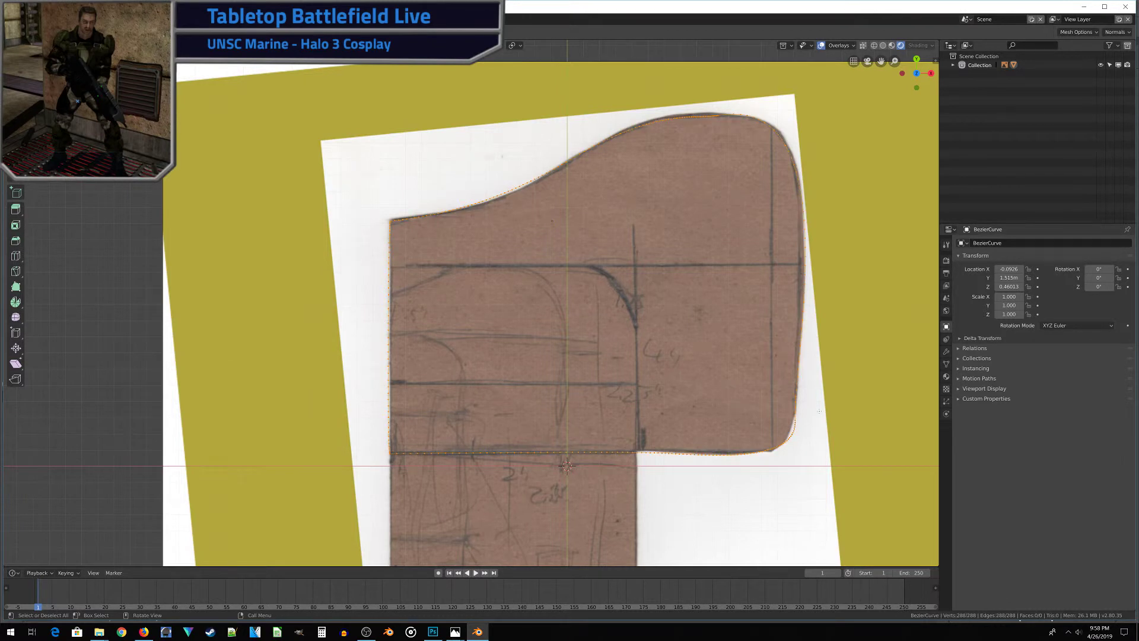
key(alt+c)
middle_drag(552, 221, 362, 220)
middle_drag(635, 343, 748, 387)
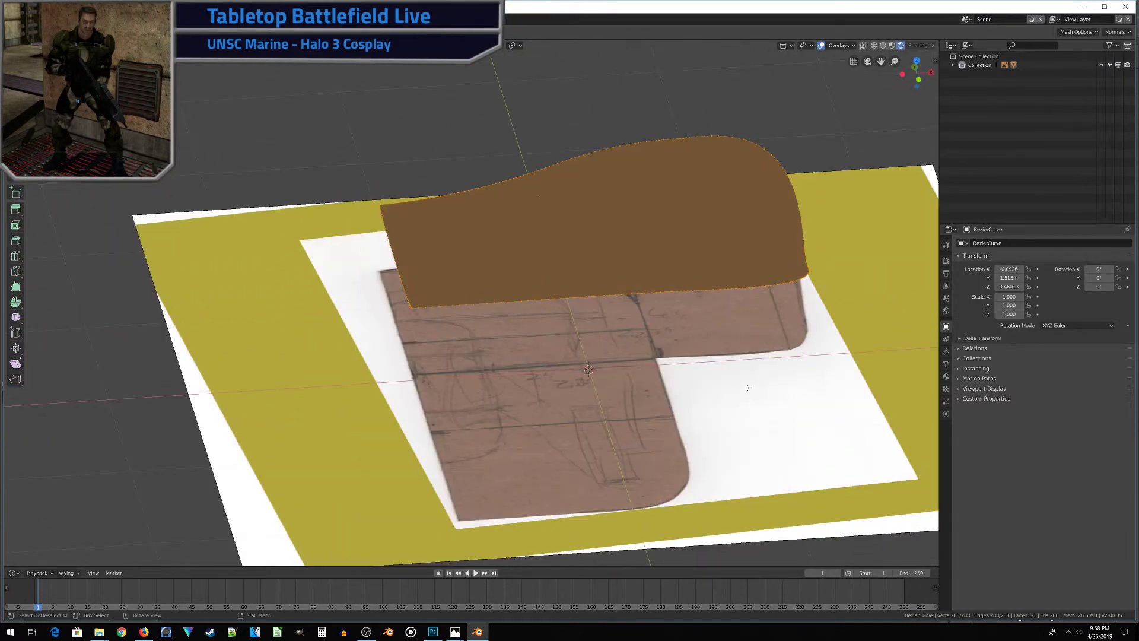
Step: Extrude the filled template face upward along Z in front view into a thin slab
key(KP_1)
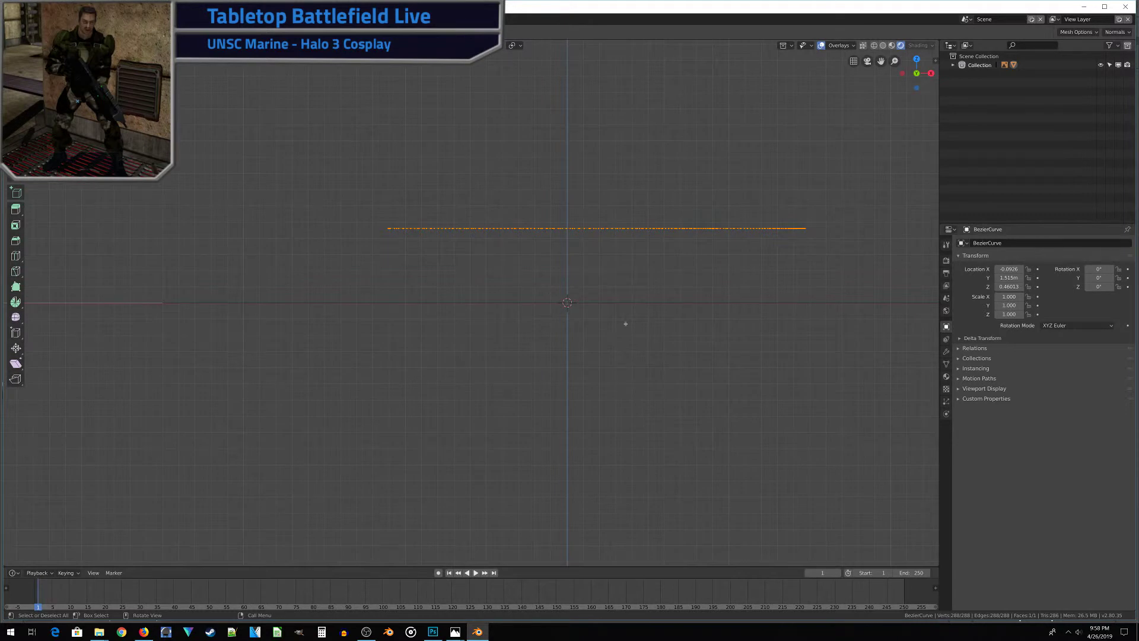
shift+middle_drag(634, 293, 559, 393)
scroll(529, 392, up, 1)
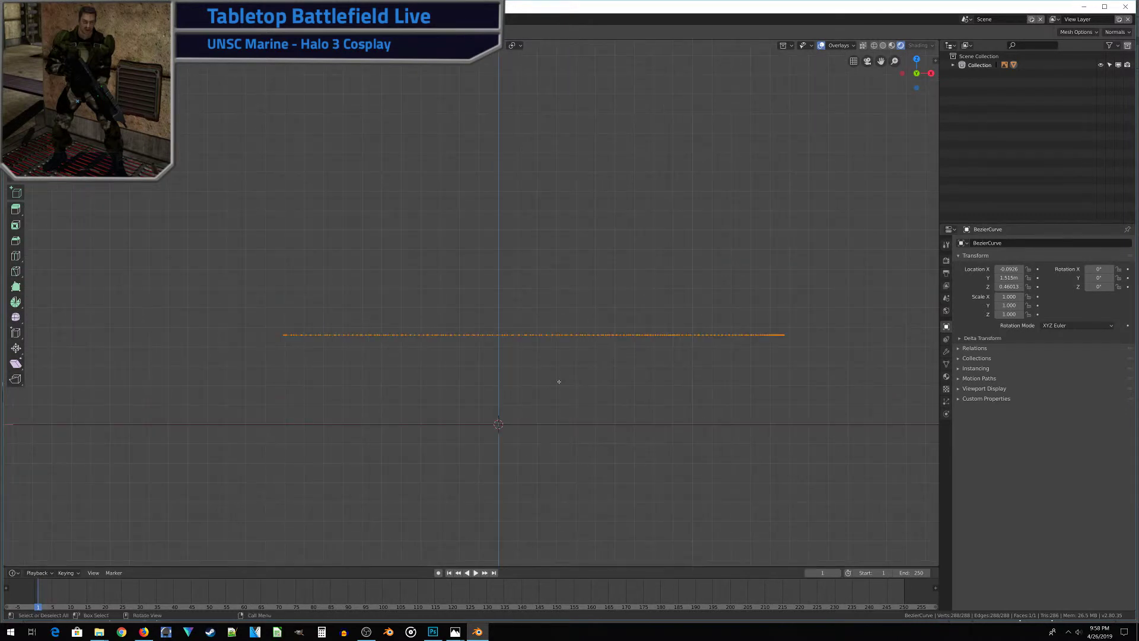
key(e)
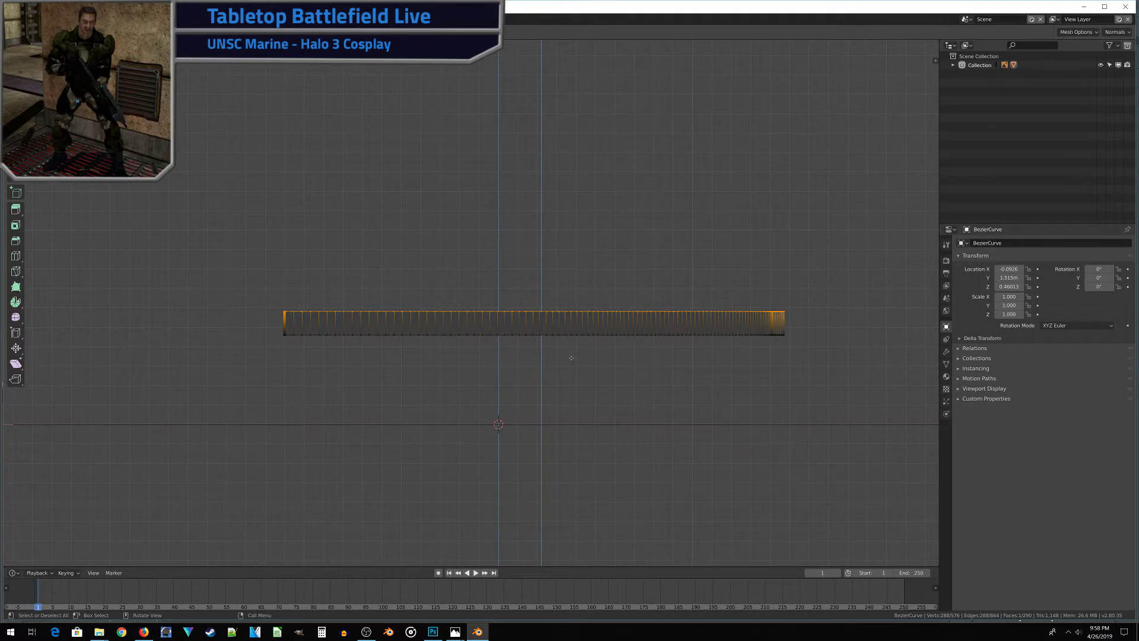
click(571, 358)
middle_drag(580, 356, 490, 399)
Step: In wireframe from above, circle-select the slab's vertices along the wavy upper edge, the right side and the lower-right corner
key(KP_7)
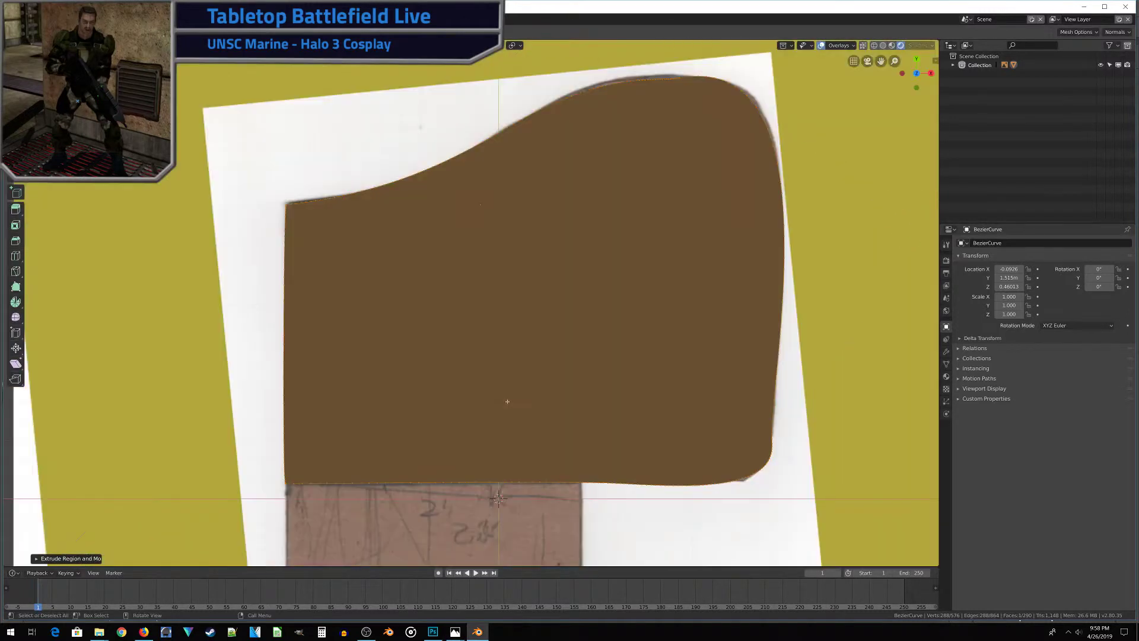
scroll(508, 402, down, 2)
key(shift+z)
click(357, 200)
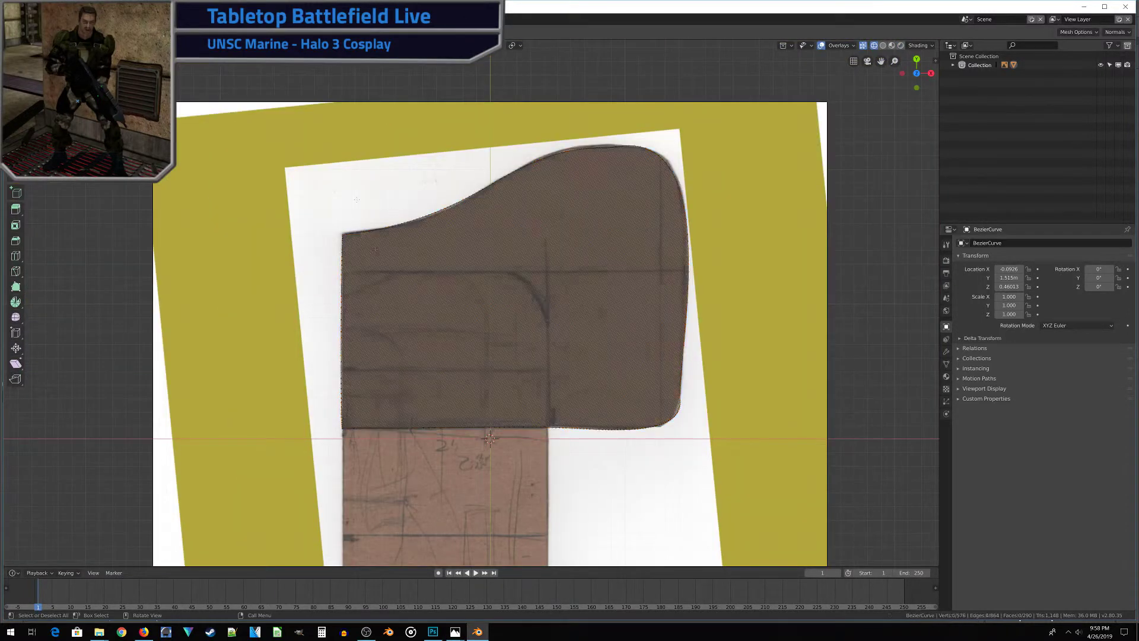
scroll(365, 267, up, 3)
scroll(372, 336, down, 2)
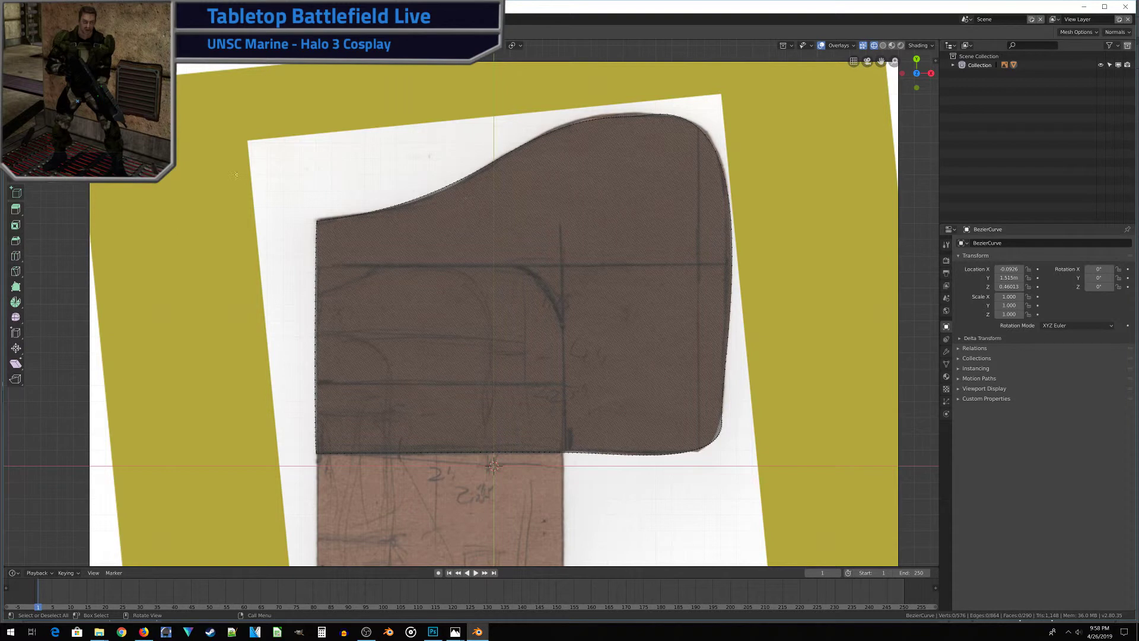
key(c)
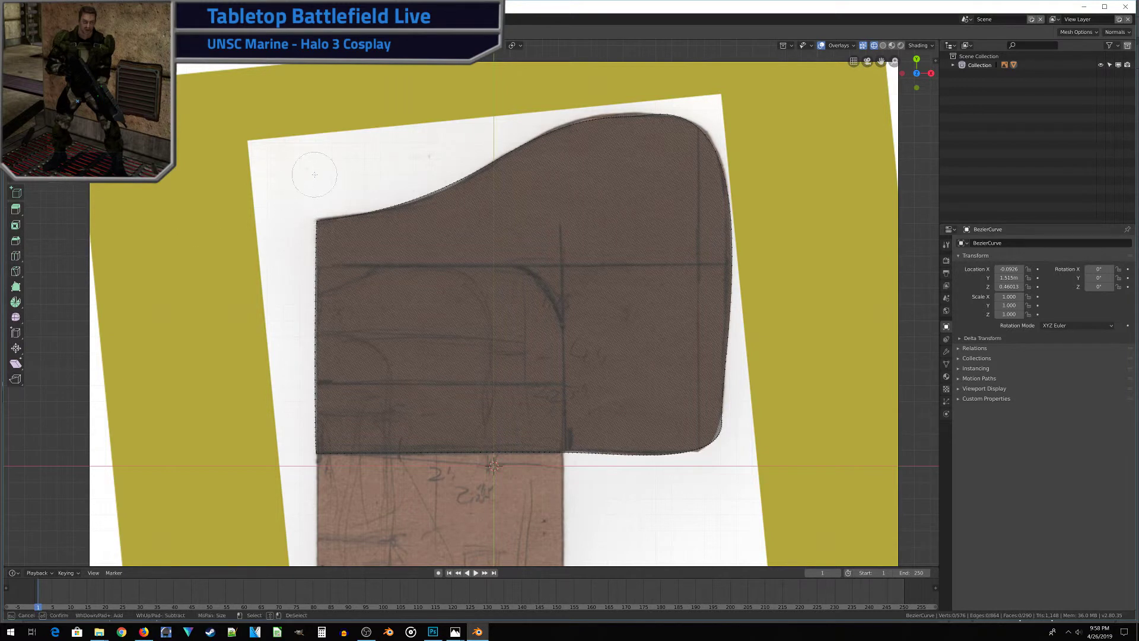
mouse_move(318, 200)
mouse_down()
mouse_move(405, 186)
mouse_move(590, 123)
mouse_move(700, 116)
mouse_move(747, 198)
mouse_move(740, 391)
mouse_up()
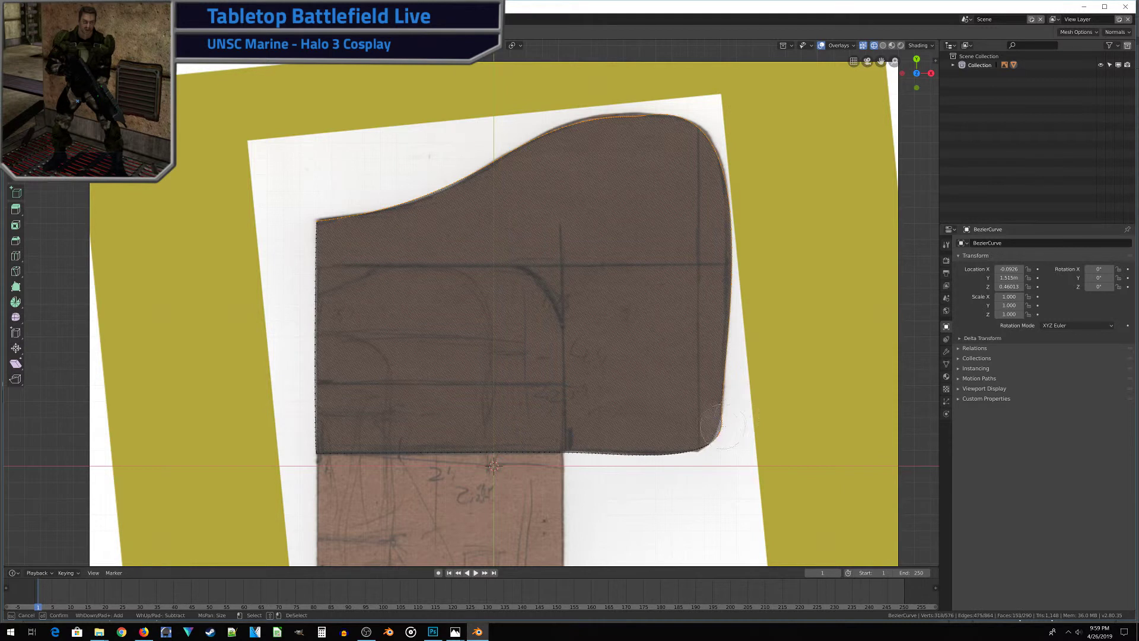
mouse_move(722, 430)
mouse_down()
mouse_move(614, 436)
mouse_move(685, 453)
mouse_up()
right_click(685, 454)
Step: In front view, box-deselect the slab's bottom vertices so only the top rim stays selected
middle_drag(685, 454, 593, 409)
key(KP_1)
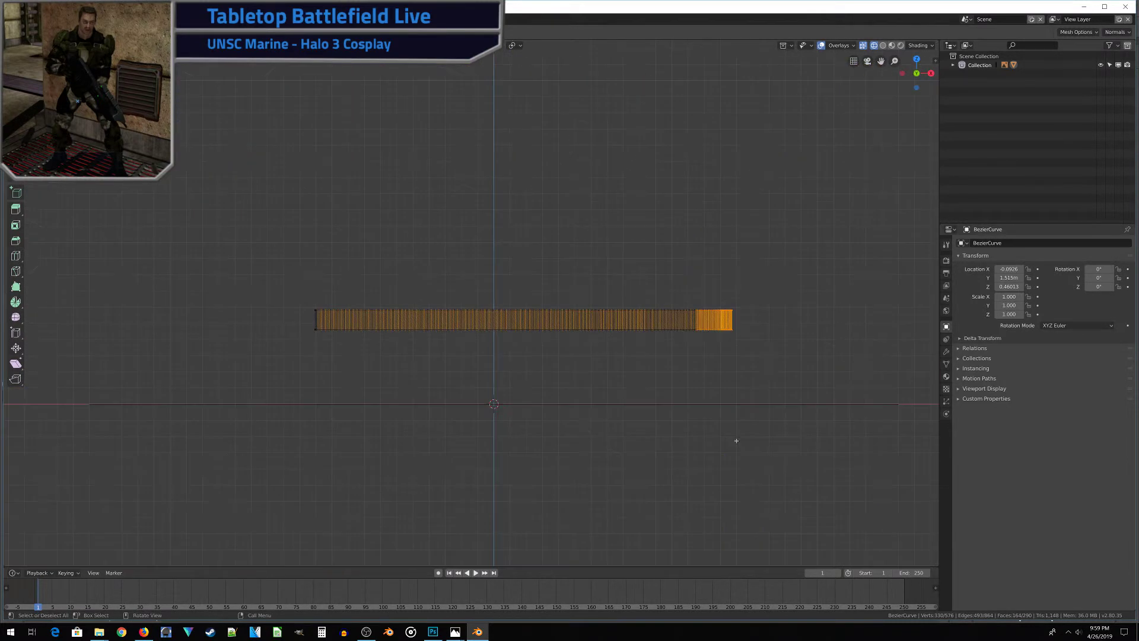
scroll(543, 442, up, 1)
key(b)
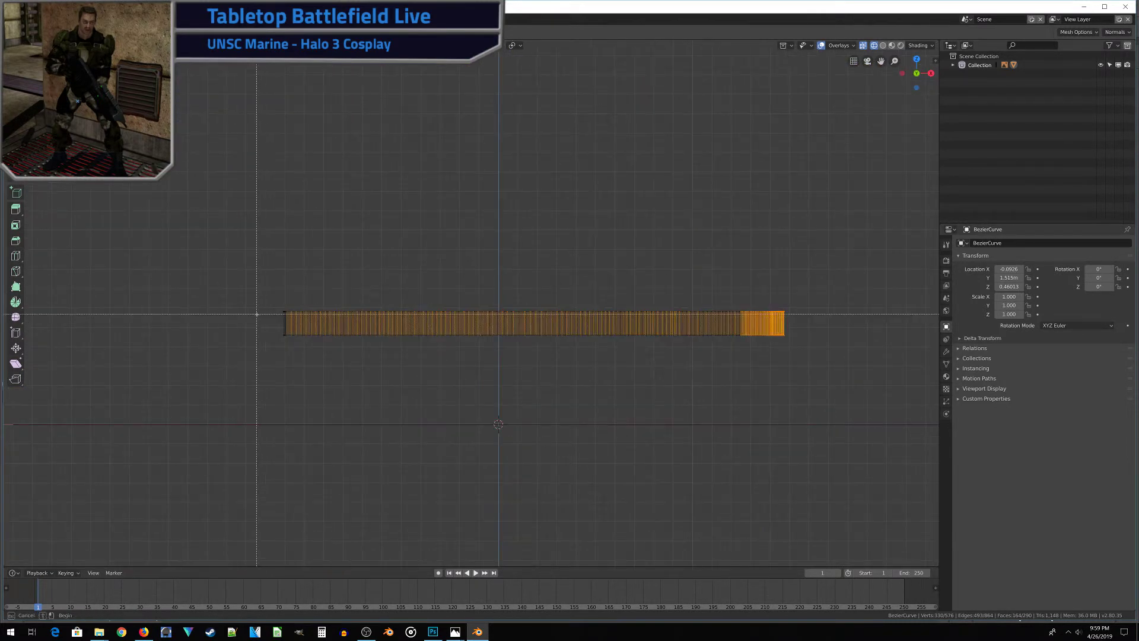
drag(245, 324, 922, 427)
scroll(809, 339, down, 2)
middle_drag(802, 268, 754, 296)
scroll(742, 297, up, 3)
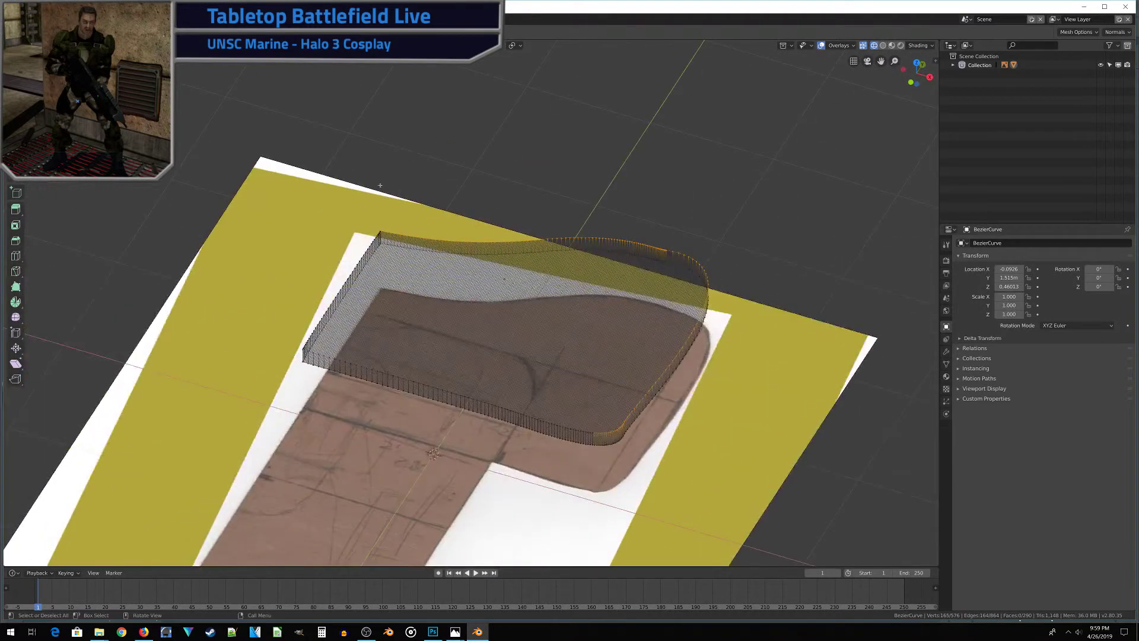
Step: Bevel the selected top rim edges with an offset amount of 0.1
middle_drag(380, 186, 429, 190)
key(ctrl+b)
click(569, 335)
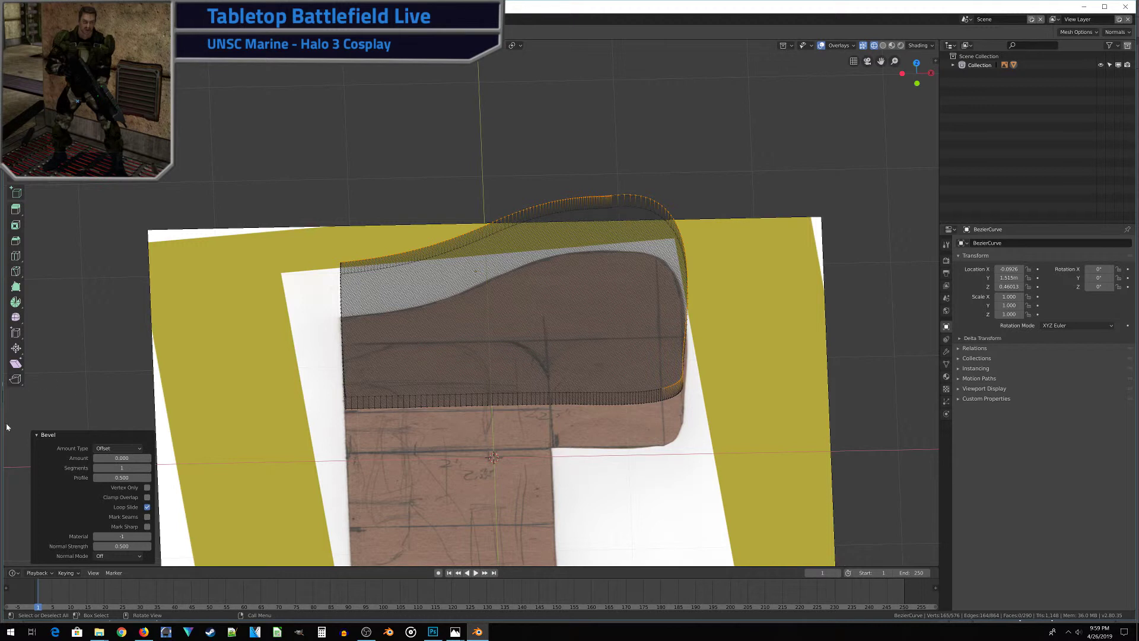
click(40, 435)
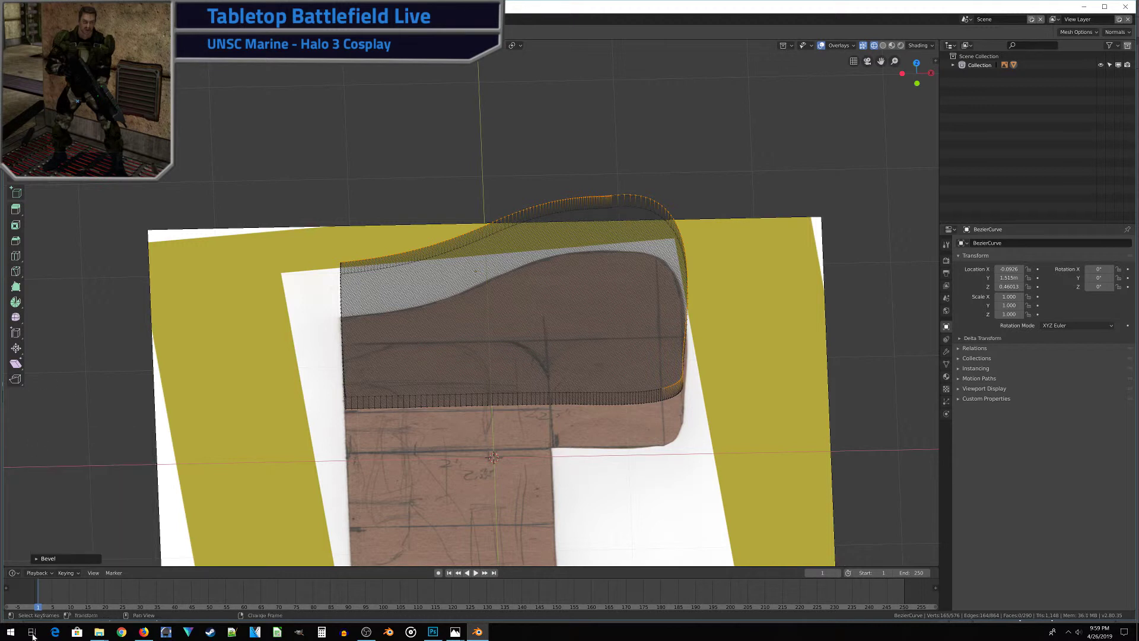
click(49, 560)
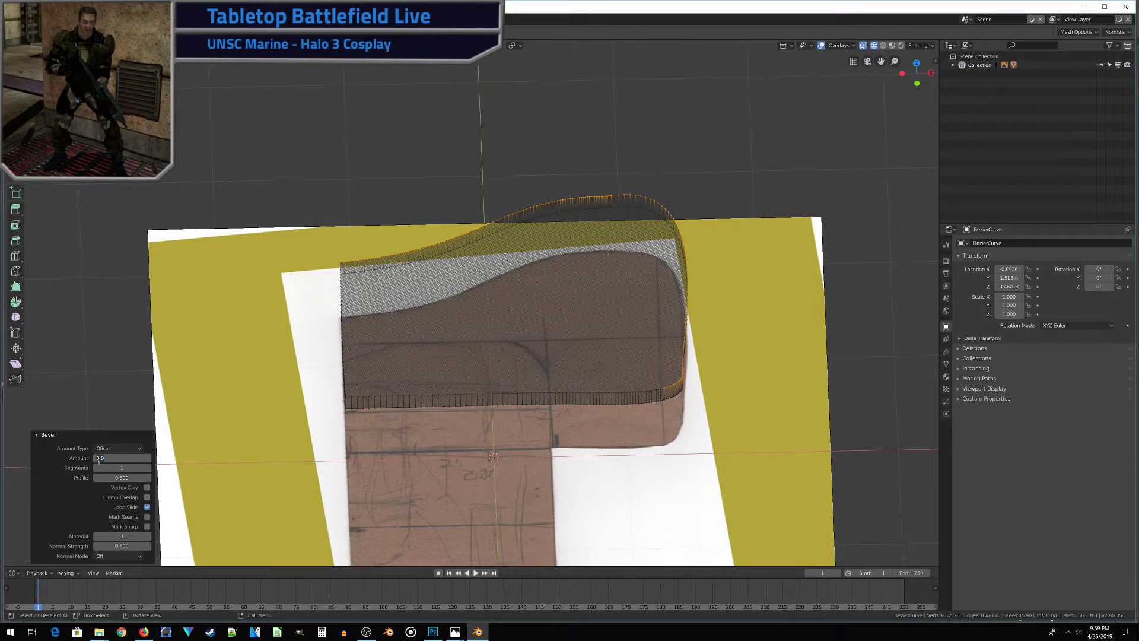
text(1)
key(Return)
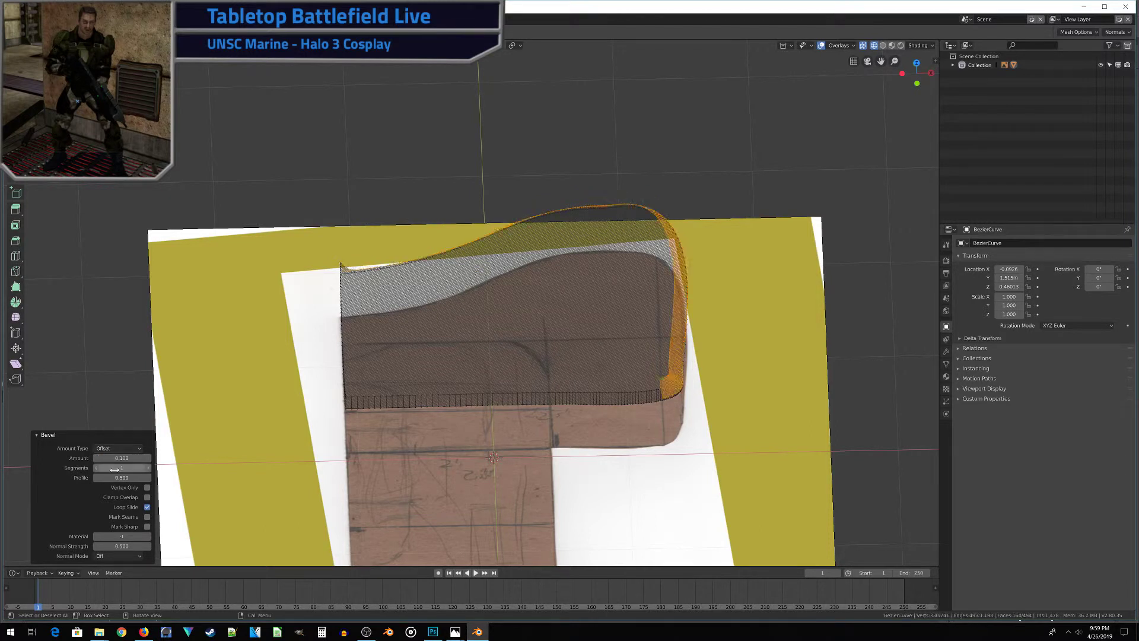
Step: Set the rim bevel's amount to 0.025 with 5 segments, check its shape and leave Edit Mode
middle_drag(367, 380, 213, 391)
middle_drag(625, 435, 649, 441)
scroll(634, 439, up, 3)
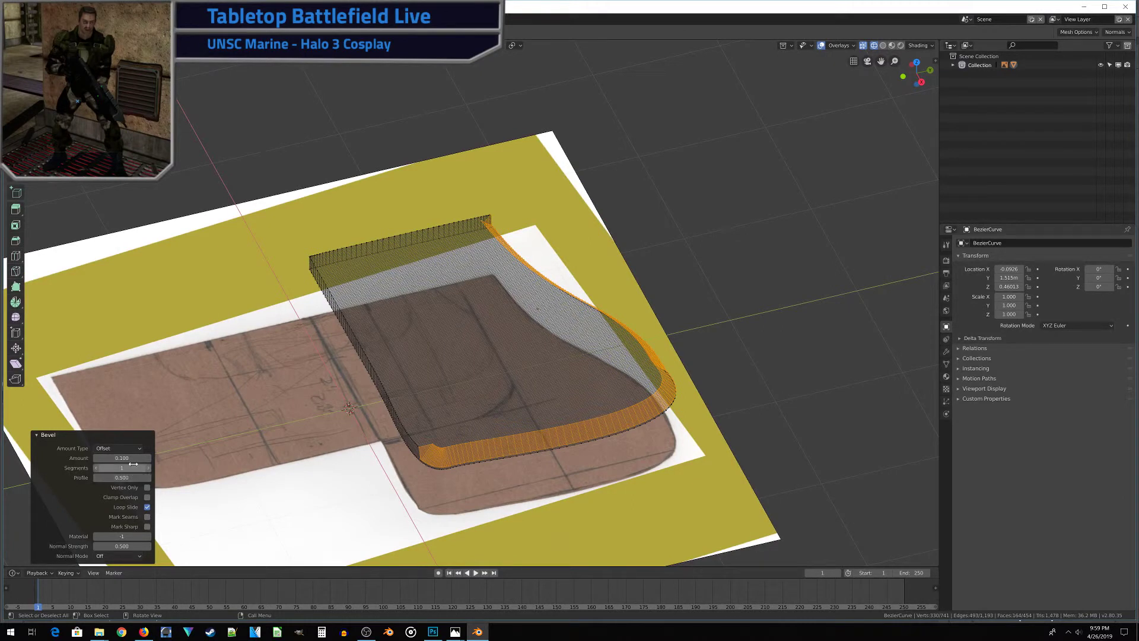
text(.025)
key(Return)
middle_drag(733, 341, 482, 360)
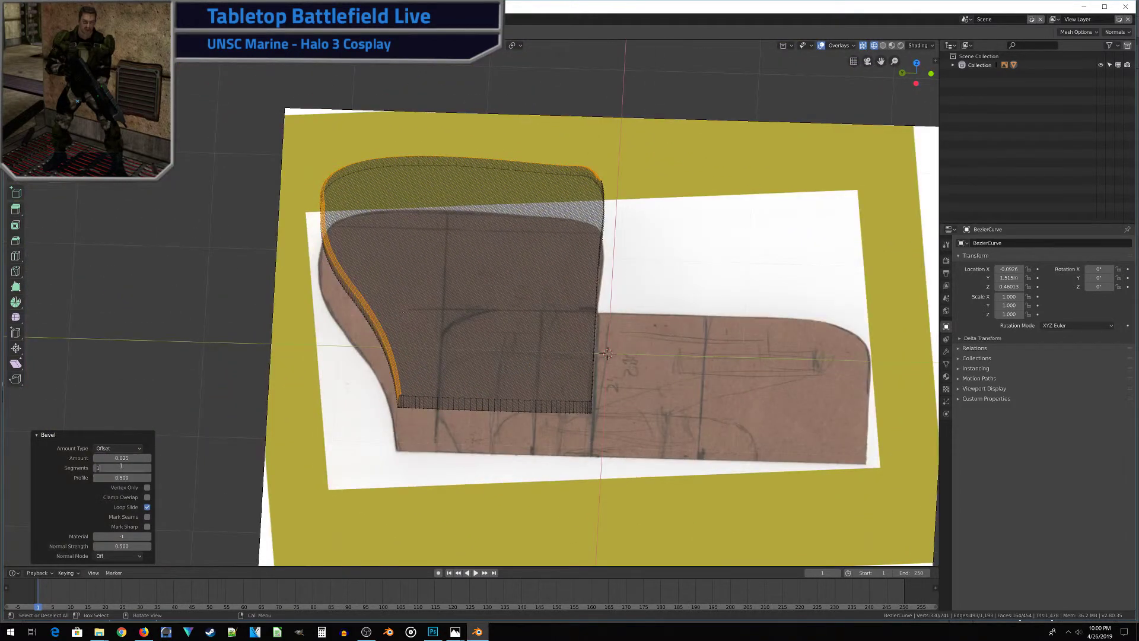
key(Return)
middle_drag(113, 460, 469, 474)
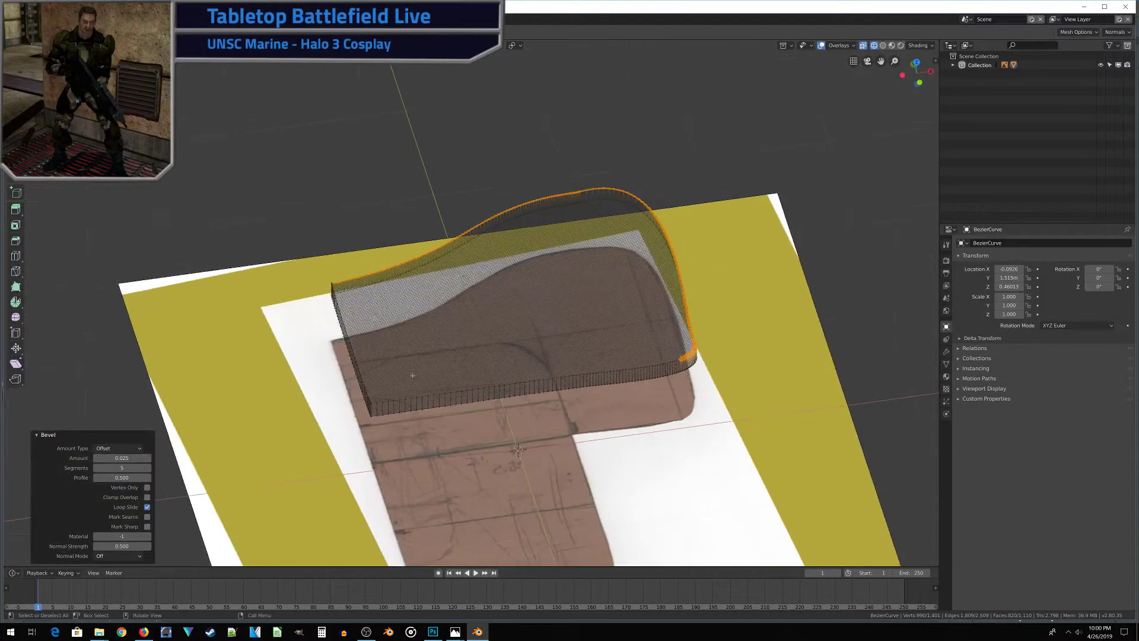
key(Tab)
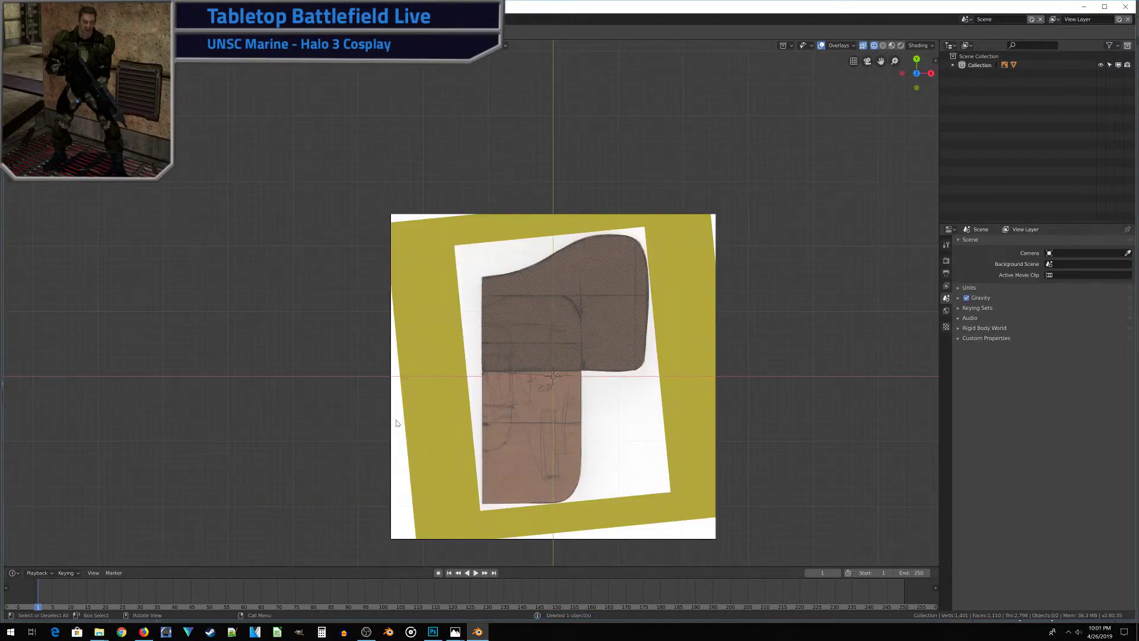
Step: Add a 2 m cube and move it so its upper-left corner meets the template's left edge at the upper horizontal pencil line
key(shift+a)
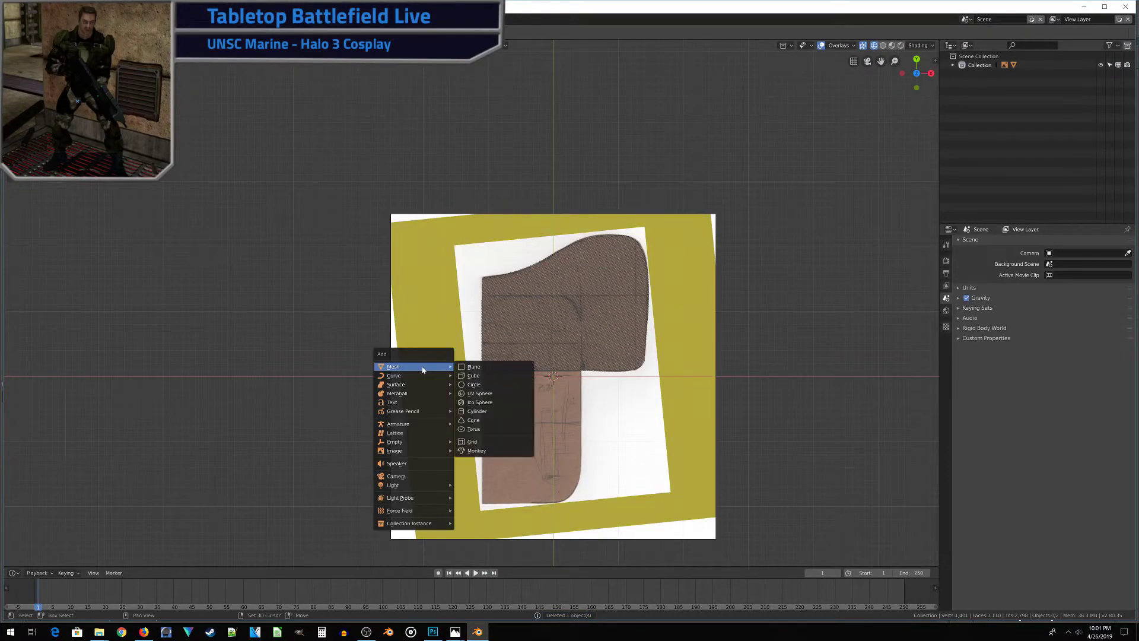
click(484, 380)
scroll(564, 435, up, 3)
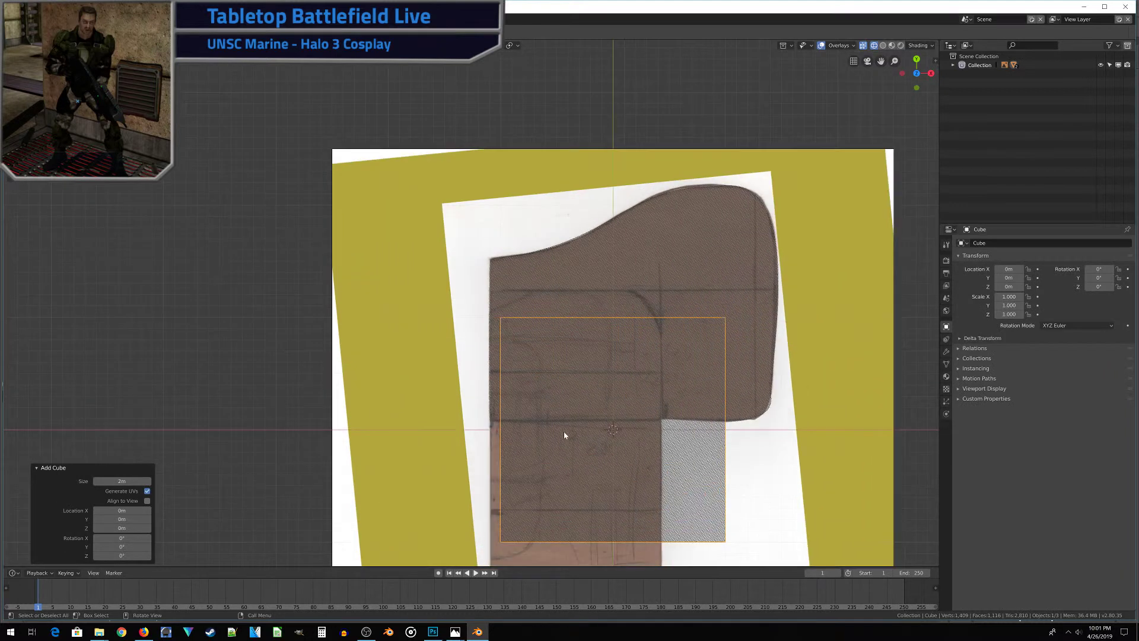
key(g)
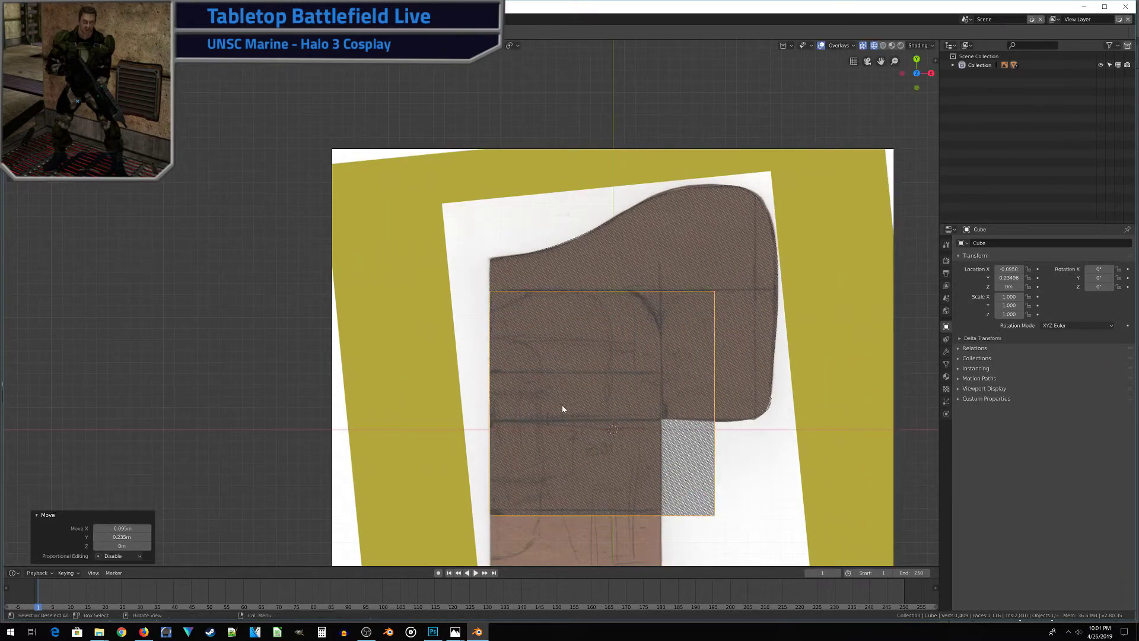
click(562, 407)
scroll(563, 409, down, 2)
Step: In Edit Mode, move the cube's lower side about 1.2 m down along Y to the template's bottom edge
key(Tab)
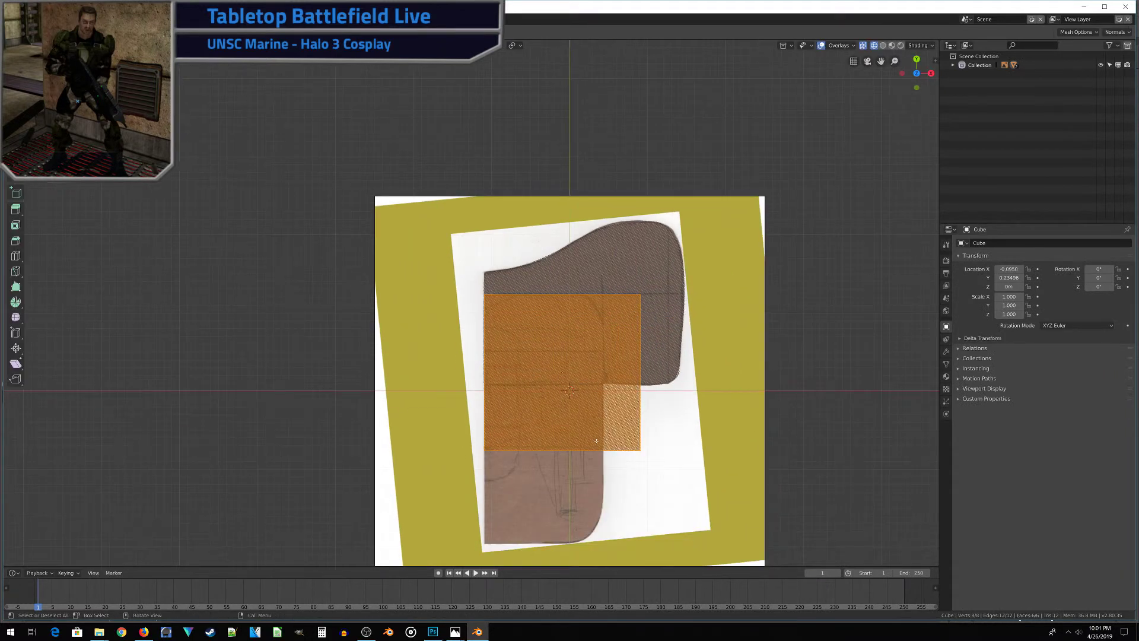
shift+middle_drag(649, 452, 708, 339)
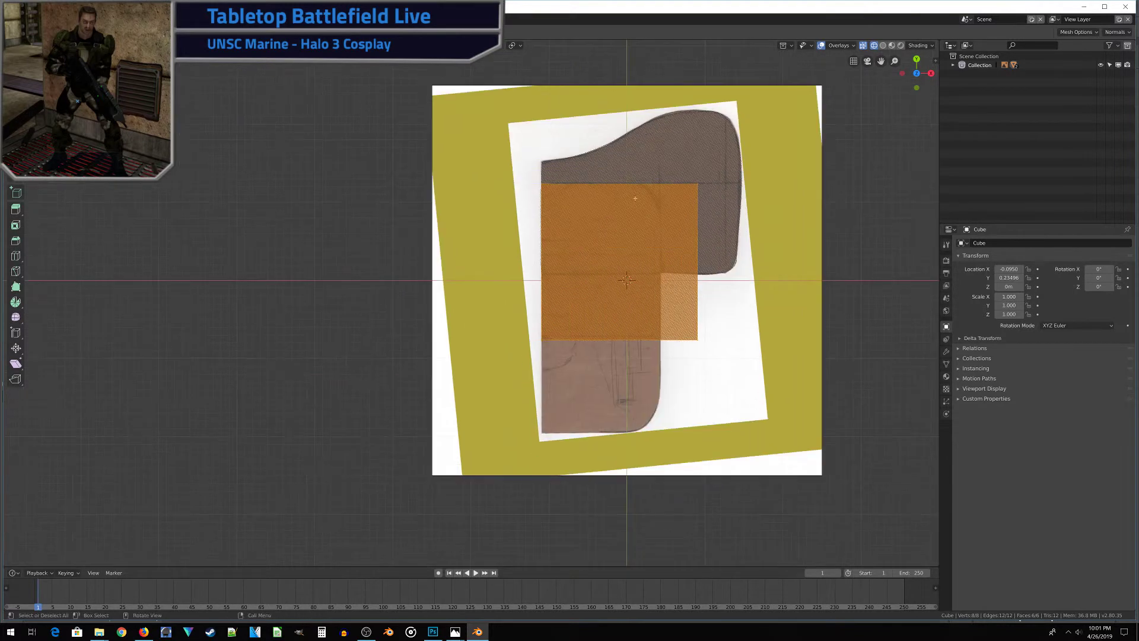
click(703, 235)
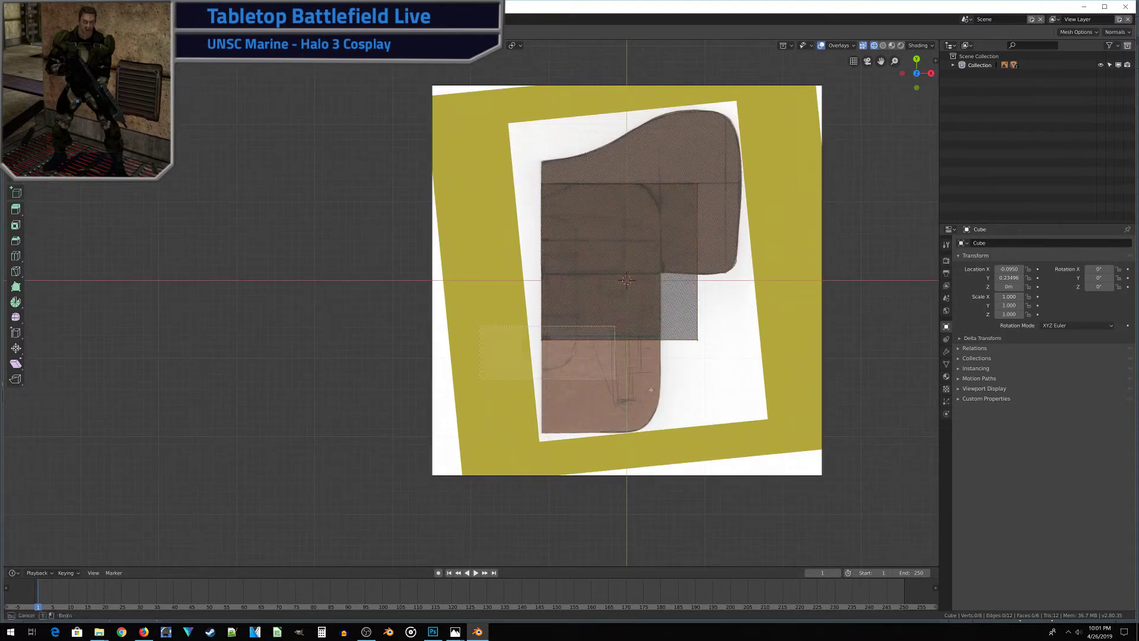
key(g)
key(y)
click(736, 324)
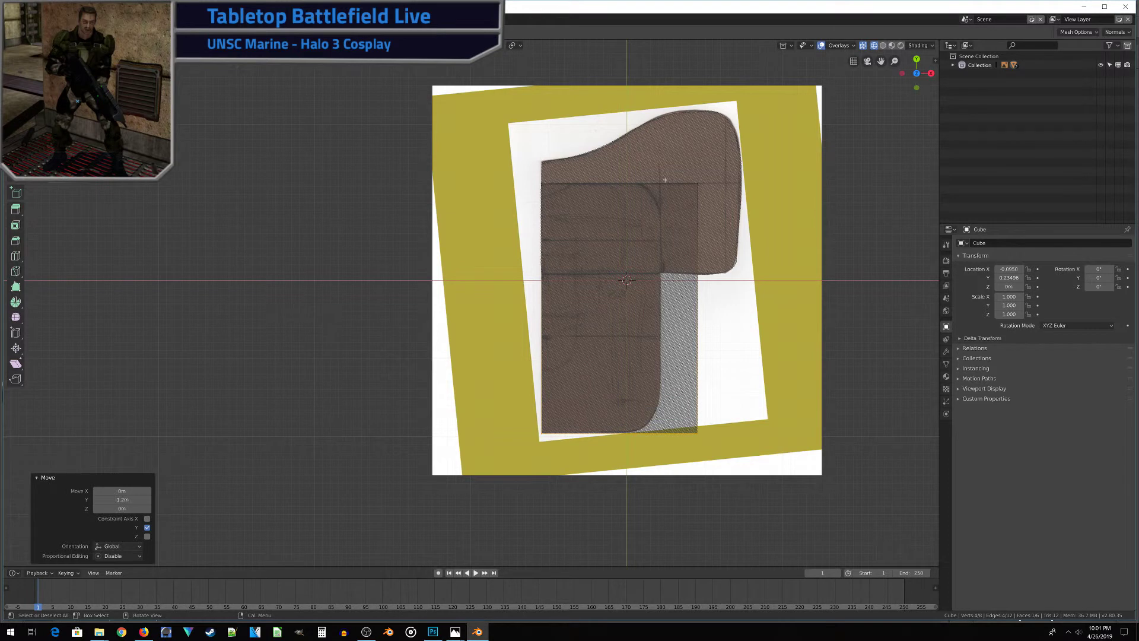
Step: Move the block's right side about 0.46 m inward along X to the template's vertical edge, and save the file
key(g)
key(x)
click(722, 318)
scroll(750, 307, up, 2)
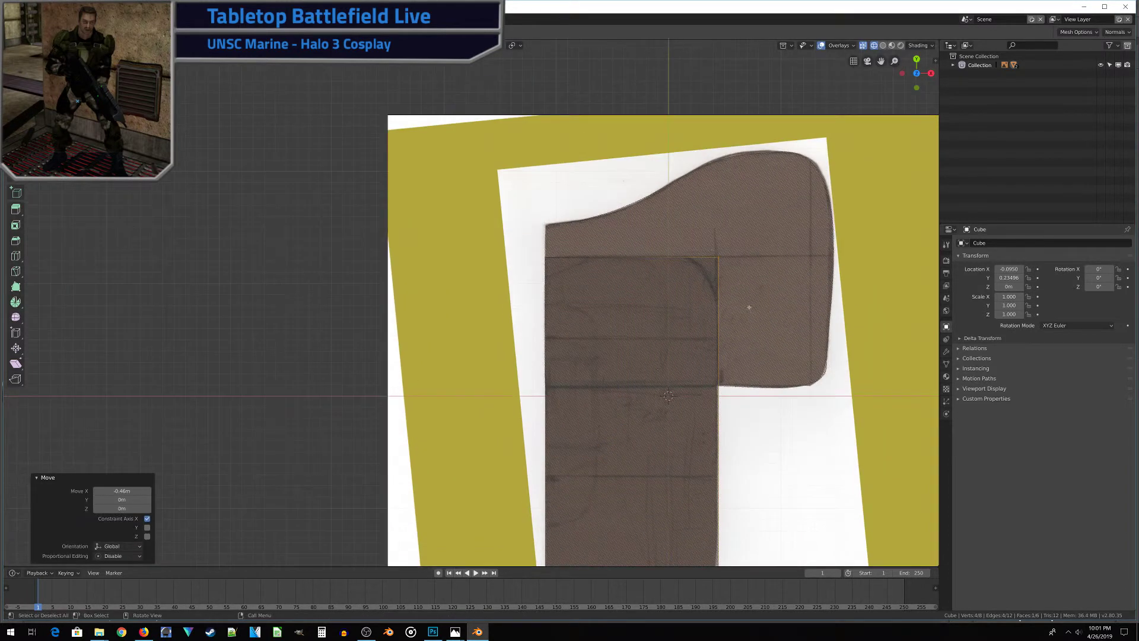
key(ctrl+s)
scroll(592, 167, down, 1)
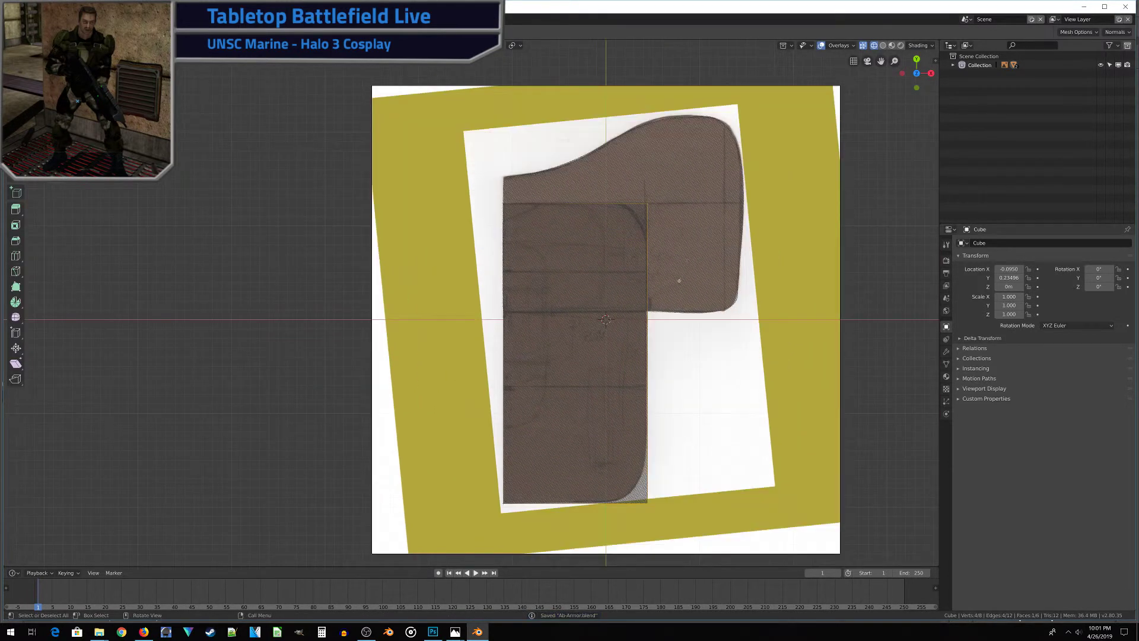
Step: In front view, box-select the block's bottom vertices and raise them along Z into the thickness of the traced slab
middle_drag(770, 362, 689, 310)
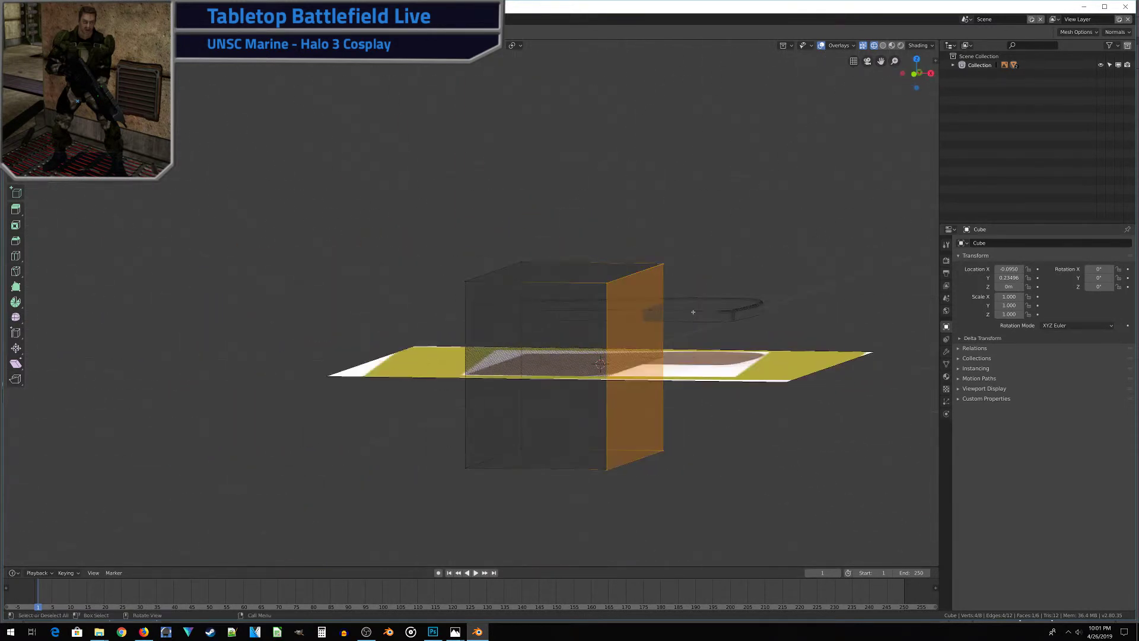
key(KP_1)
scroll(834, 417, up, 3)
scroll(808, 508, down, 2)
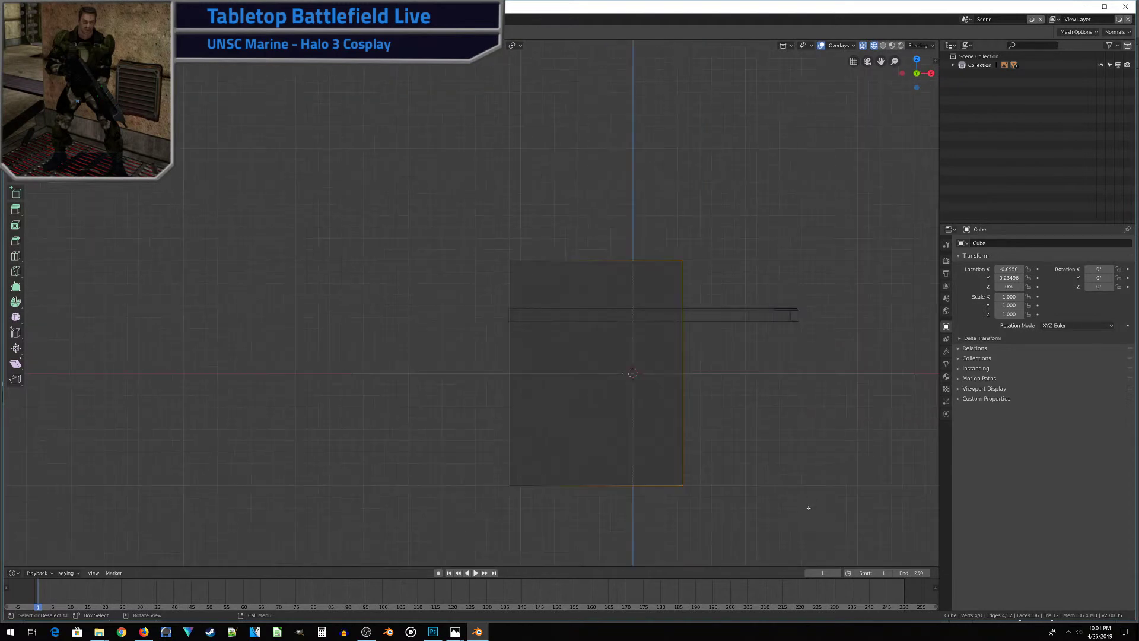
key(alt+a)
key(b)
drag(485, 408, 709, 519)
key(g)
key(z)
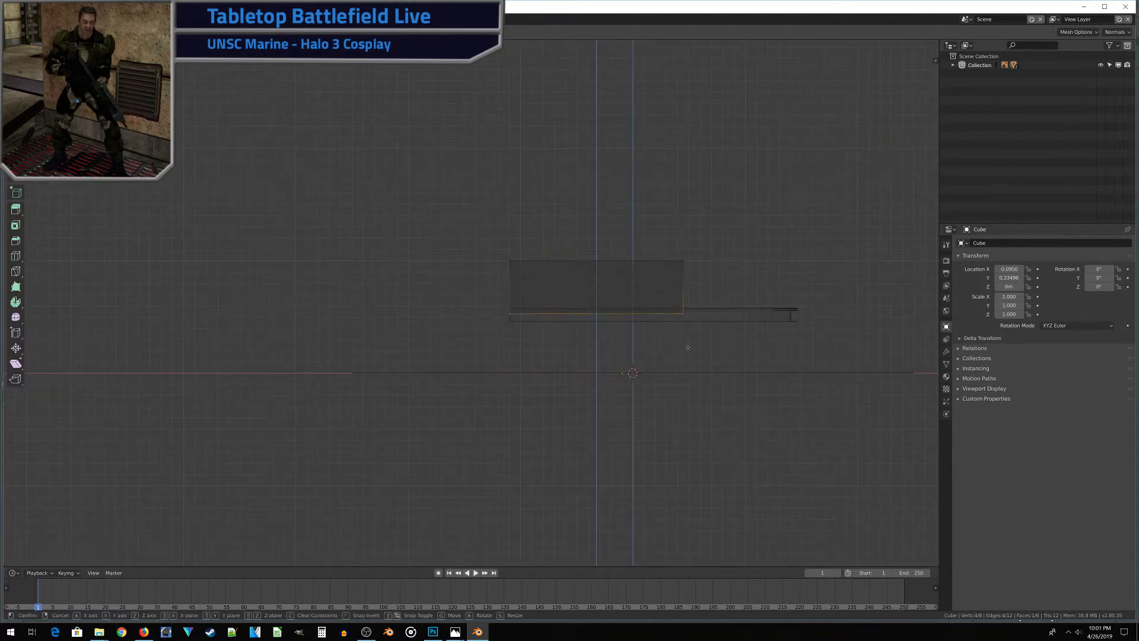
click(687, 346)
Step: Box-select the block's top vertices and lower them about 0.258 m along Z towards the traced slab
scroll(641, 306, up, 1)
key(a)
key(alt+a)
key(b)
drag(489, 213, 748, 276)
shift+middle_drag(736, 274, 633, 254)
key(g)
key(z)
click(636, 296)
scroll(653, 315, up, 3)
shift+middle_drag(669, 333, 461, 438)
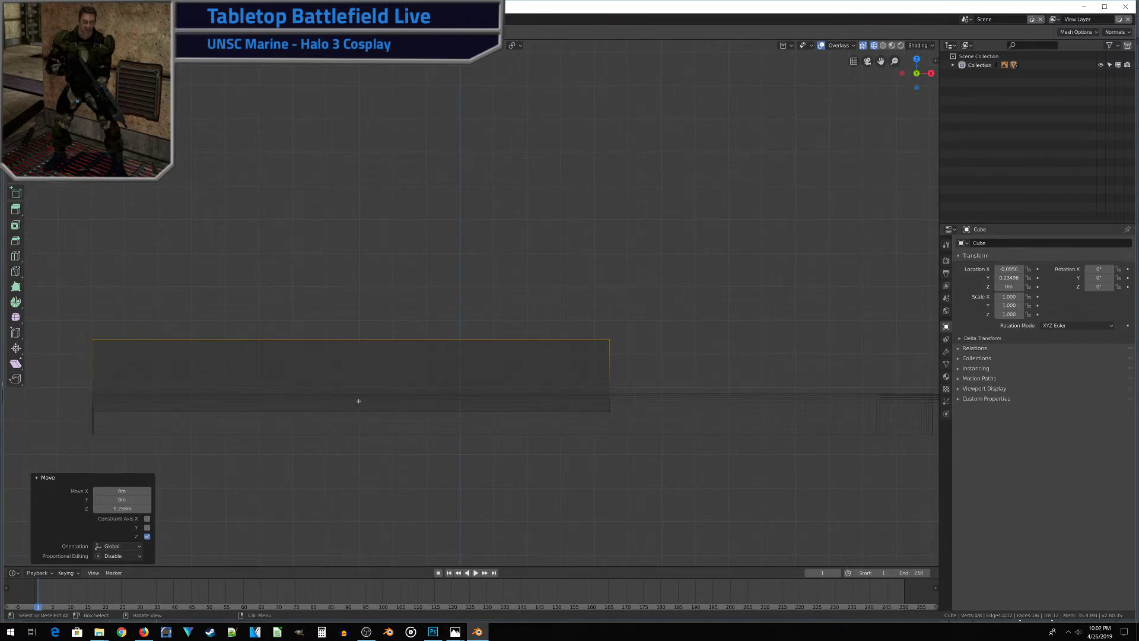
Step: Box-select the block's bottom vertices and lower them slightly along Z to just above the slab's underside
key(a)
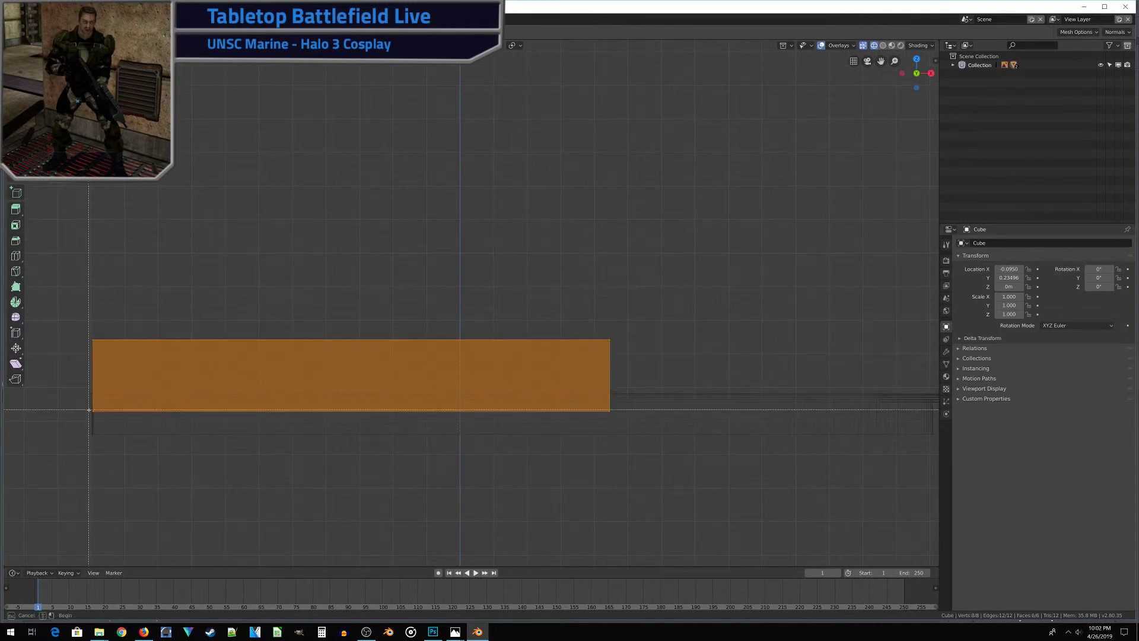
key(alt+a)
key(b)
drag(74, 408, 751, 490)
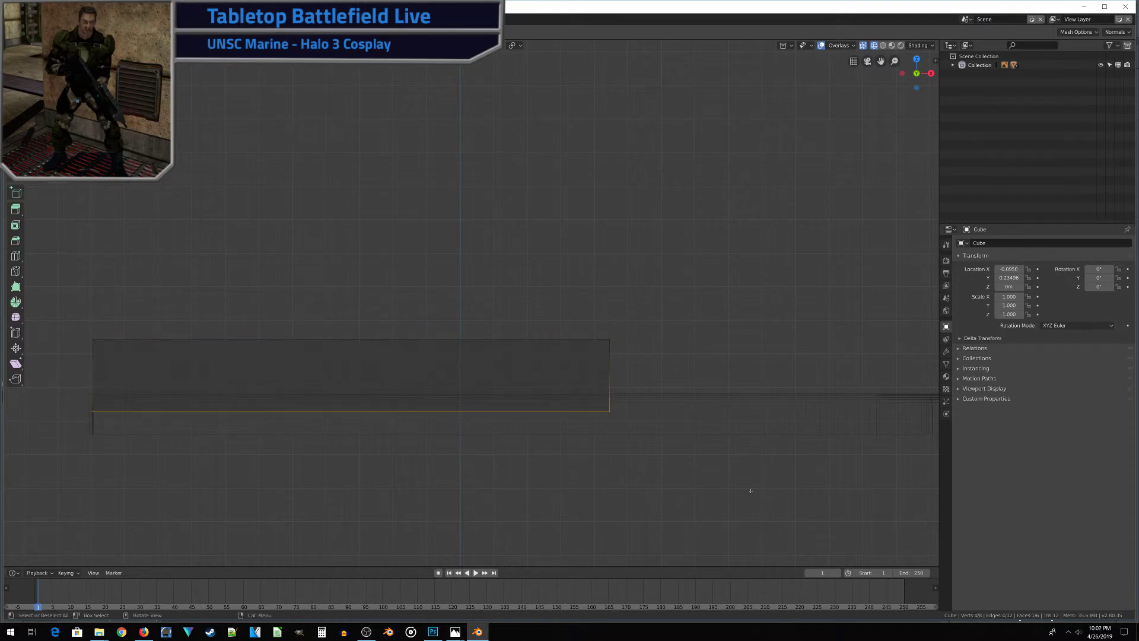
key(g)
key(z)
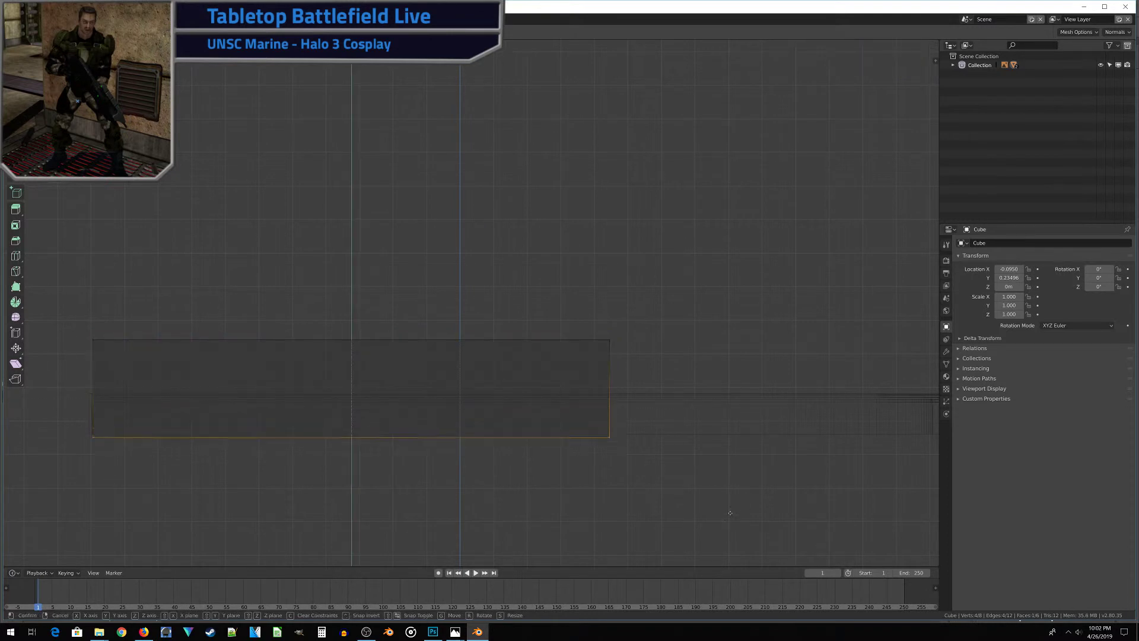
click(721, 503)
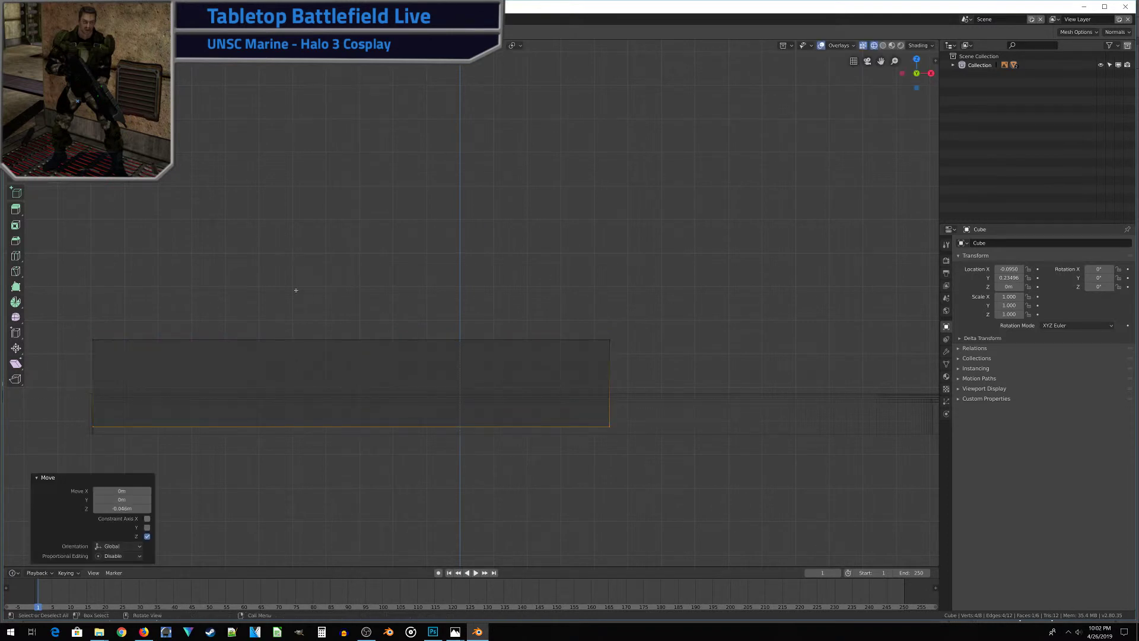
Step: Box-select the block's top vertices and lower them along Z to thin the part of the block above the slab
key(alt+a)
drag(55, 285, 769, 381)
key(g)
key(z)
key(z)
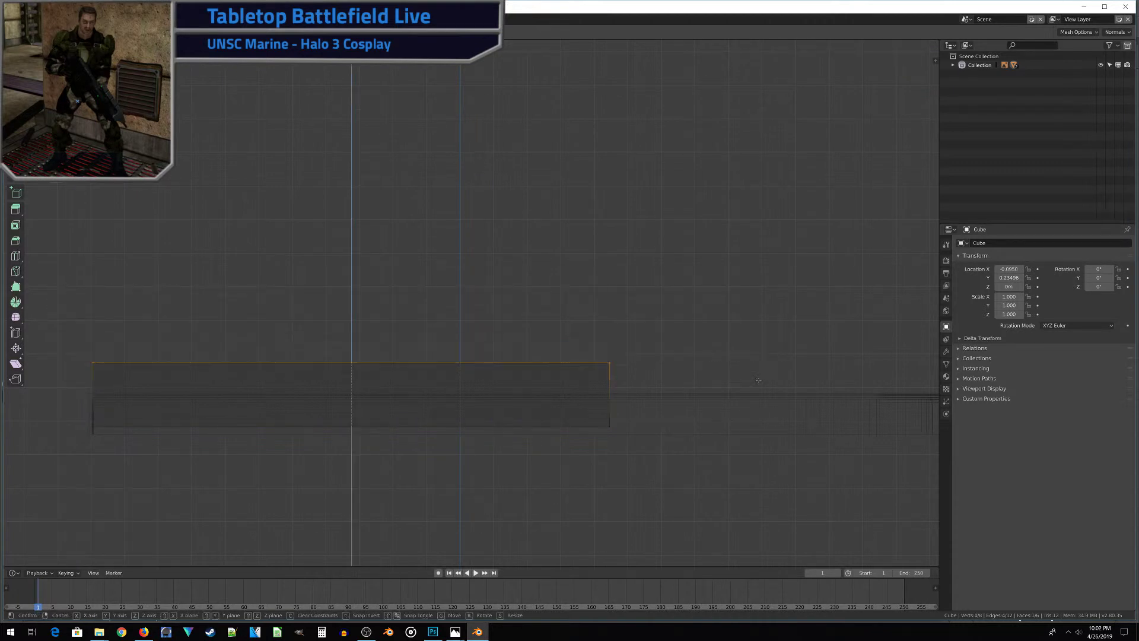
click(758, 380)
Step: Switch to solid shading and select the block's vertical corner edge that lies over the traced slab
mouse_move(758, 379)
middle_down()
mouse_move(453, 389)
mouse_move(418, 446)
mouse_move(434, 378)
mouse_move(529, 445)
mouse_move(529, 424)
mouse_move(472, 417)
mouse_move(494, 410)
middle_up()
key(z)
click(465, 384)
middle_drag(577, 454, 504, 356)
key(KP_7)
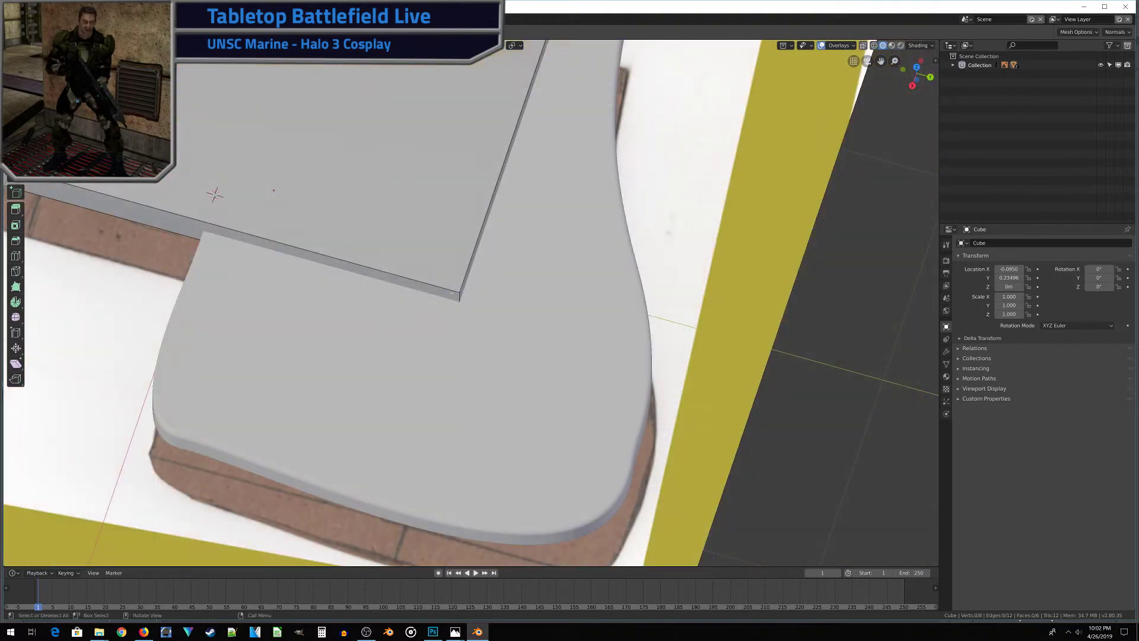
middle_drag(459, 298, 479, 281)
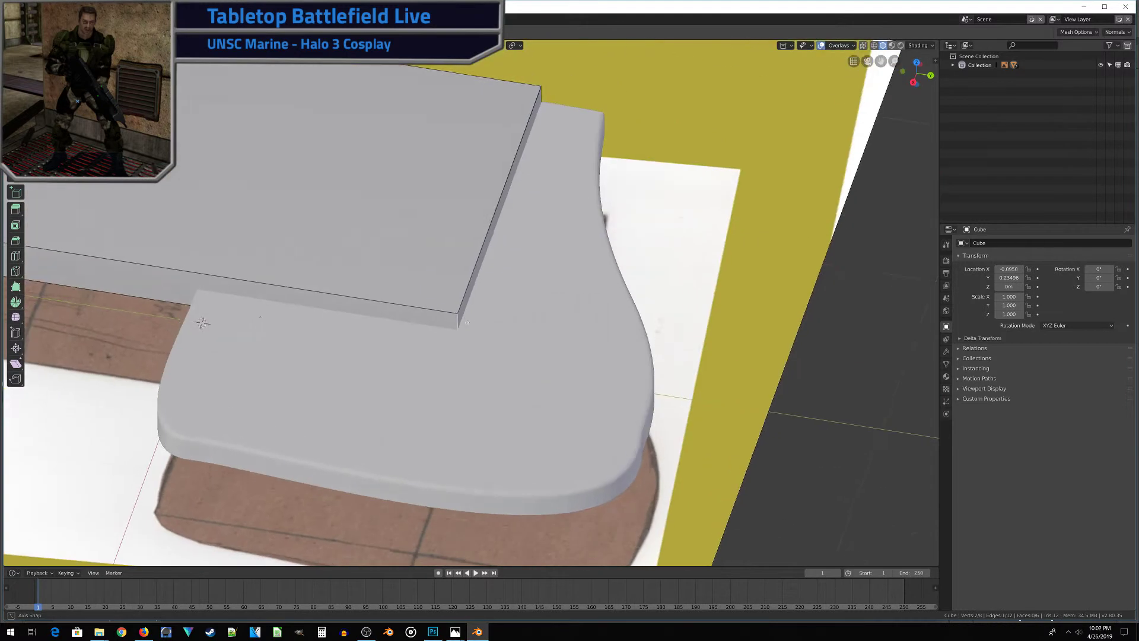
Step: Try freehand 5-segment bevels on the selected corner edge, up to an amount of about 0.318, and undo them
key(ctrl+b)
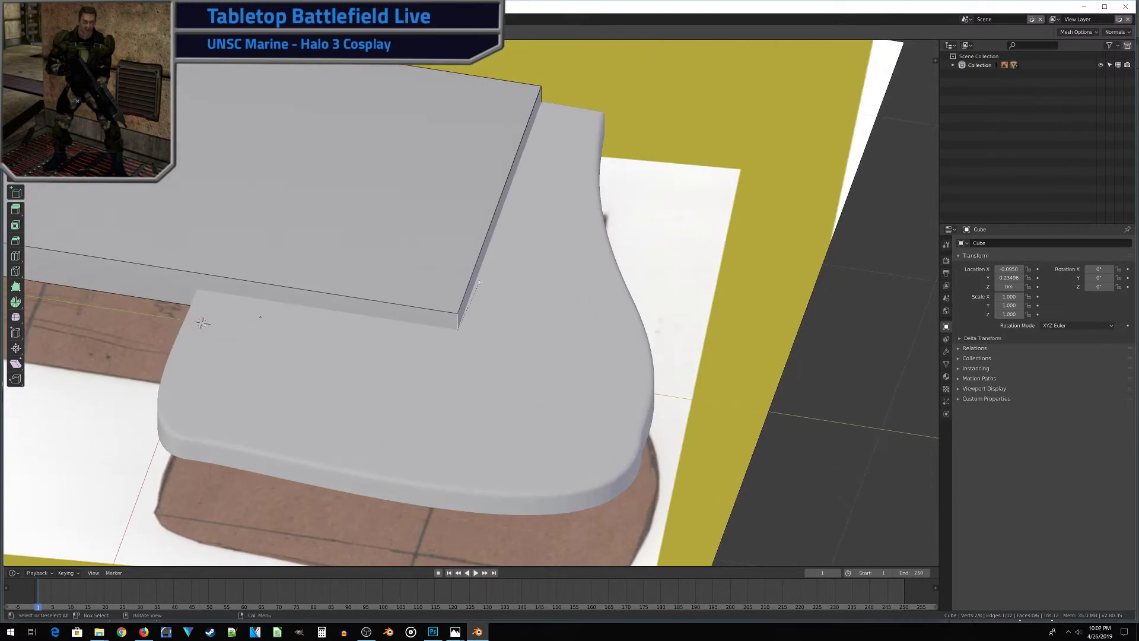
click(480, 281)
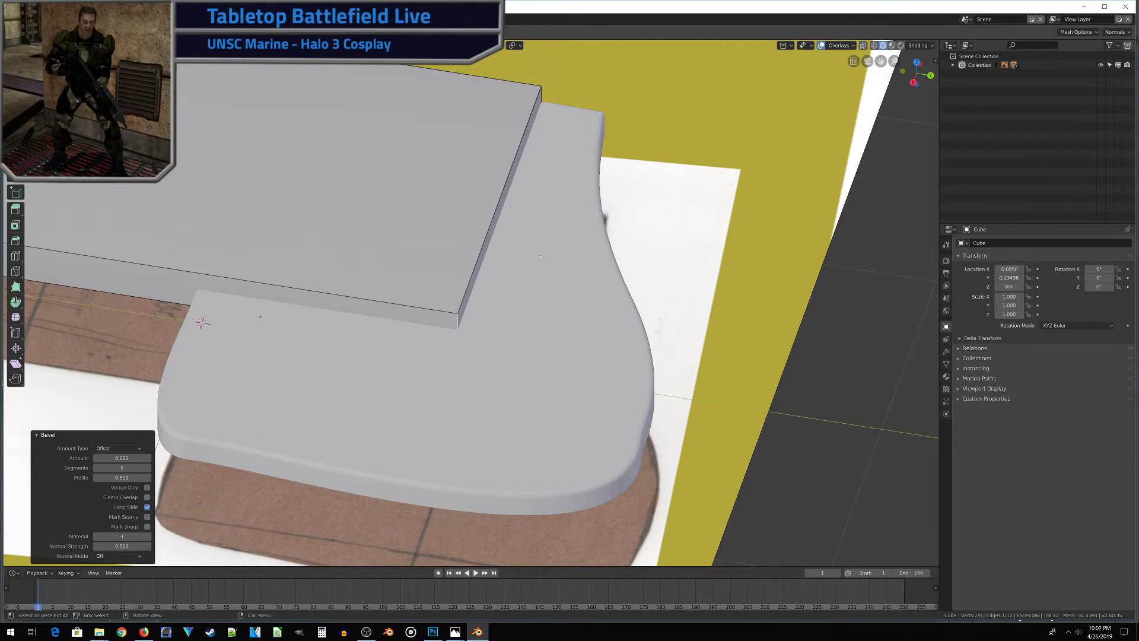
key(ctrl+z)
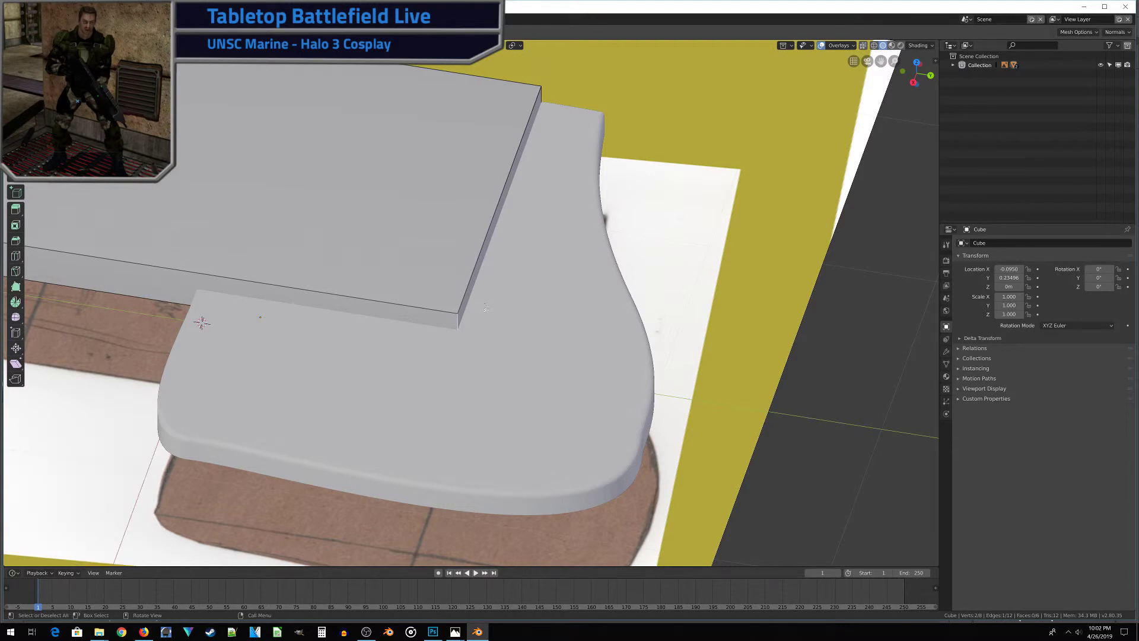
key(ctrl+b)
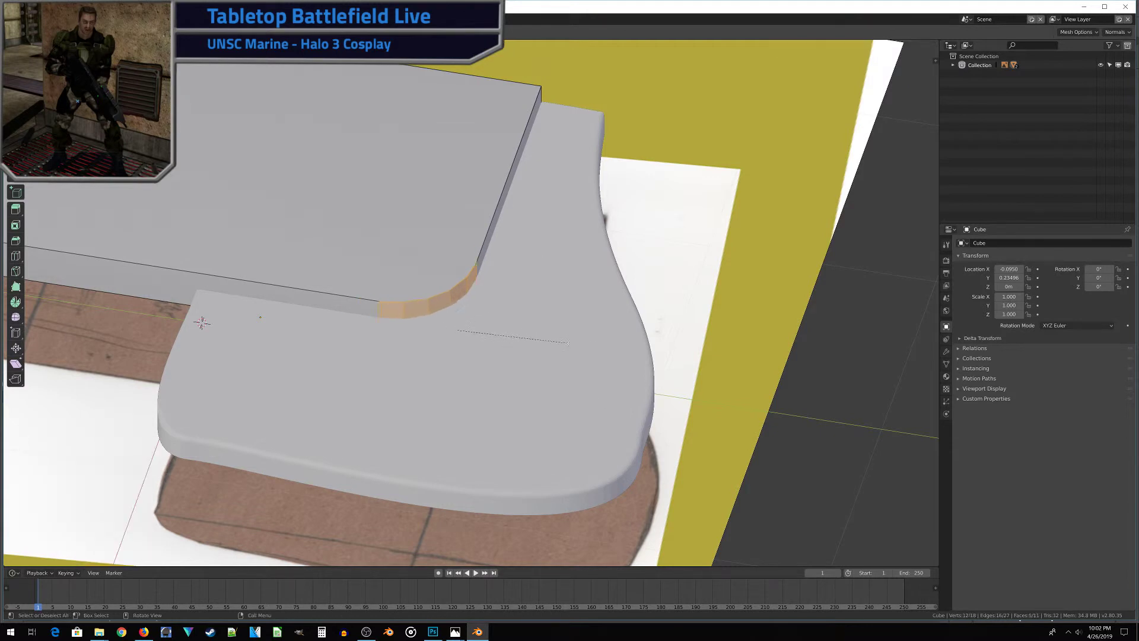
click(561, 341)
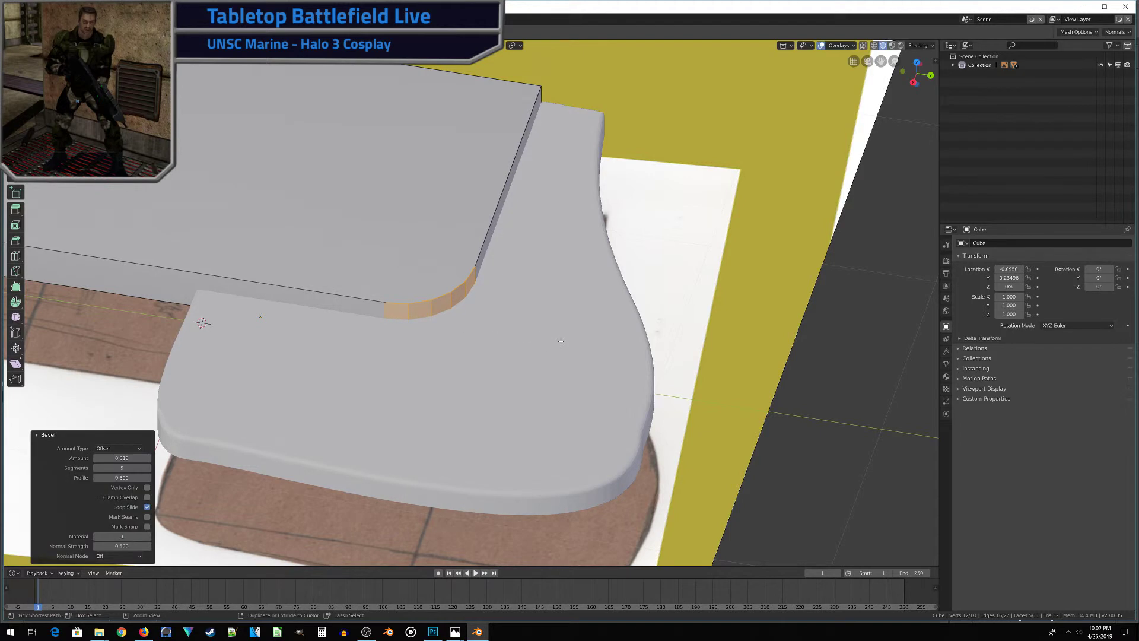
key(ctrl+z)
Step: In top view with wireframe shading, bevel the upper corner edge along the pencil curve with 10 segments and an amount of 0.36
key(KP_7)
key(z)
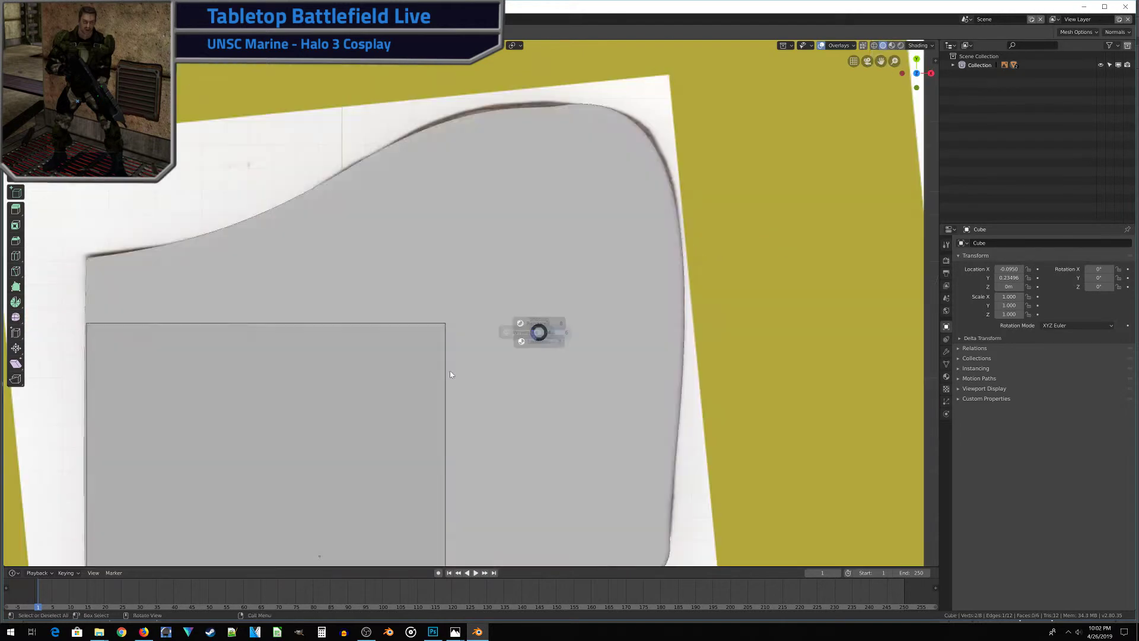
click(450, 374)
key(ctrl+b)
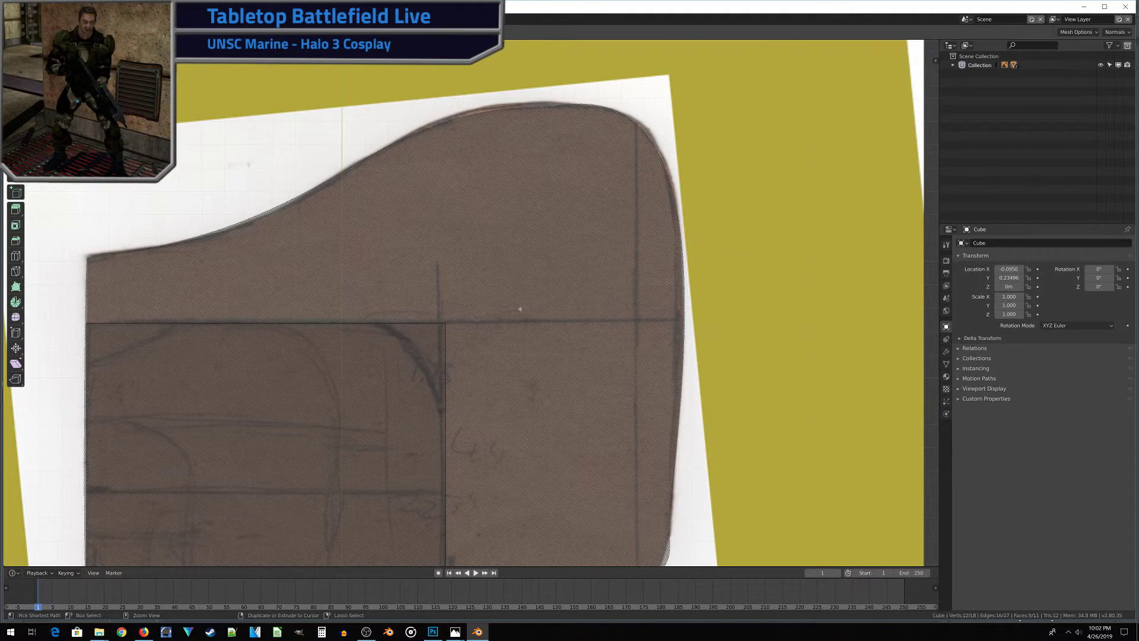
click(606, 338)
click(117, 467)
text(10)
key(Return)
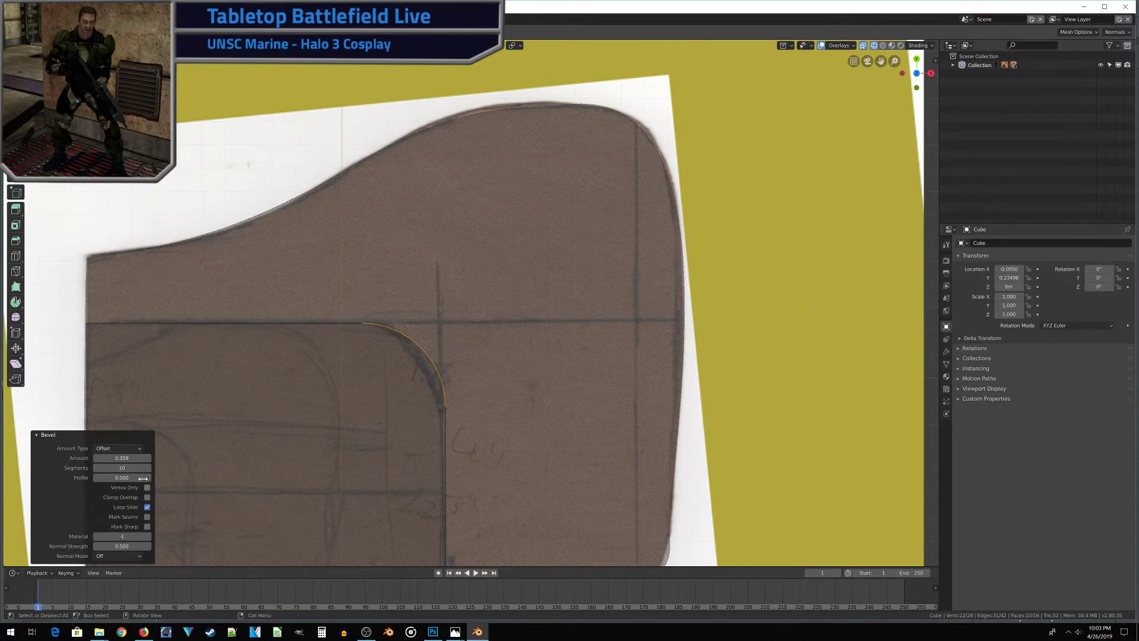
click(131, 458)
text(.36)
key(Return)
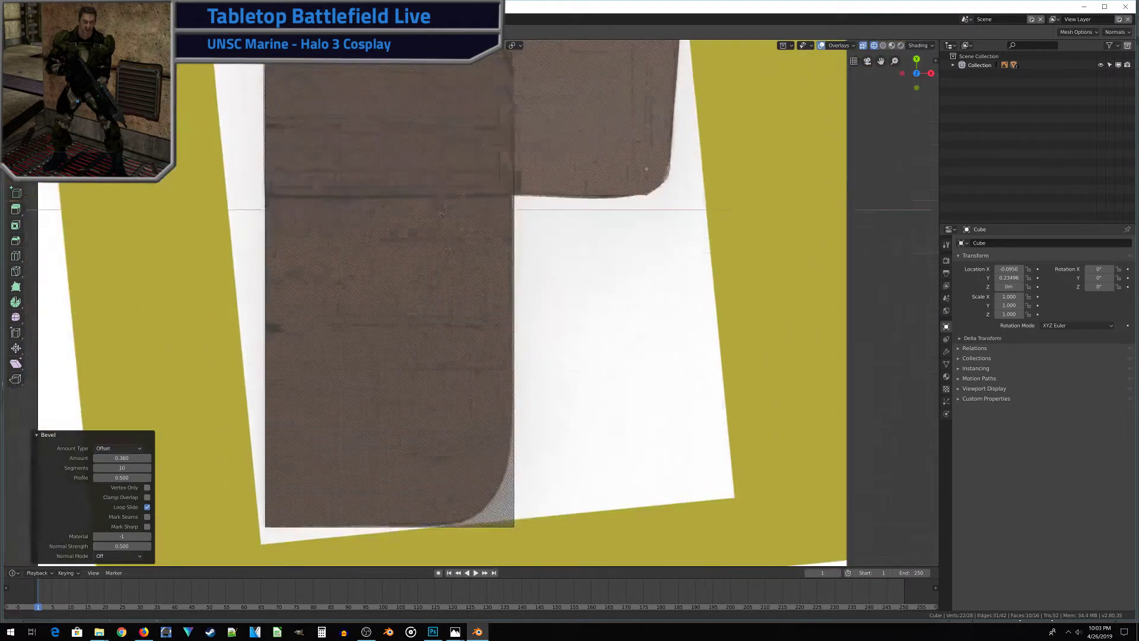
Step: Bevel the block's lower outer corner edge with 10 segments and an amount of 0.36, and compare it with the template
scroll(687, 239, down, 2)
middle_drag(488, 409, 384, 367)
key(ctrl+b)
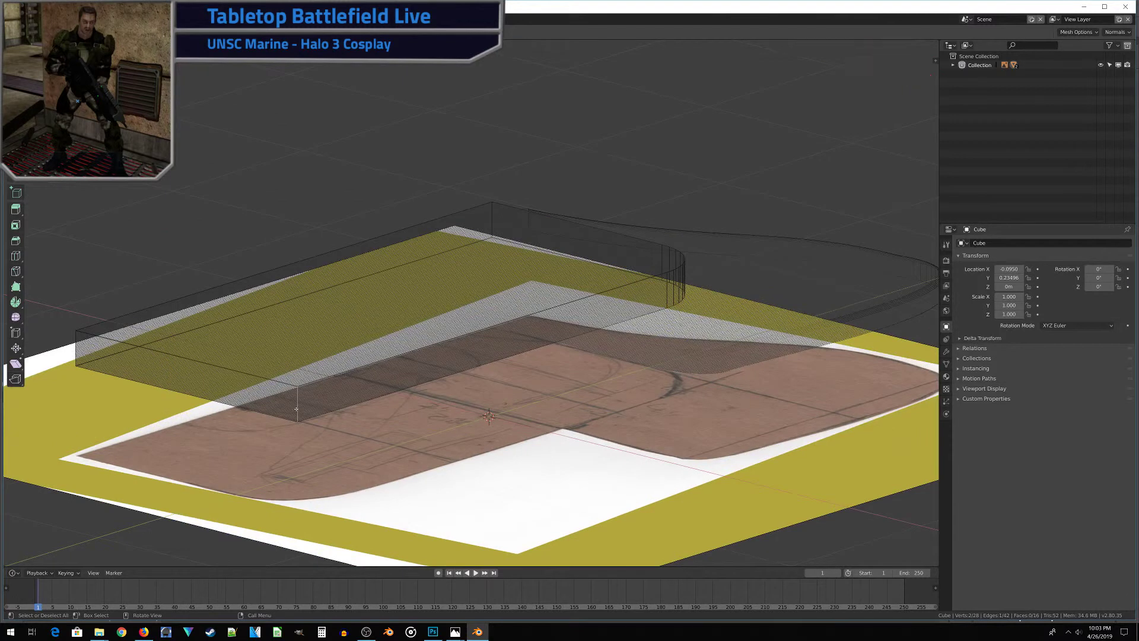
click(414, 457)
key(KP_7)
scroll(414, 457, down, 6)
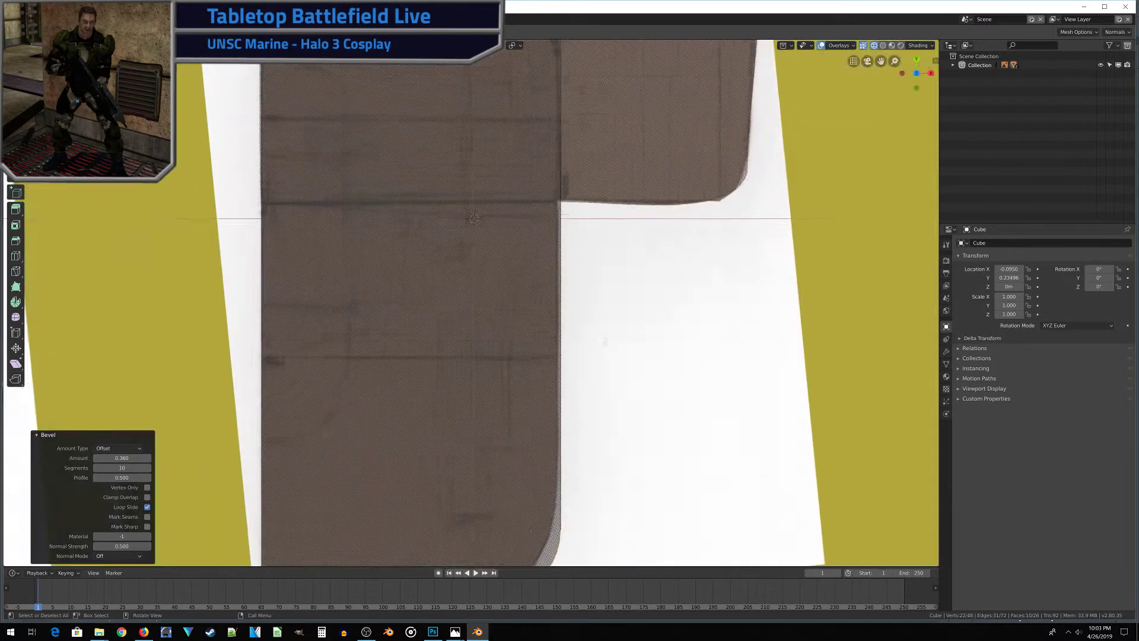
Step: In front view, clear the selection and box-select all of the block's top vertices
middle_drag(415, 457, 285, 394)
key(KP_1)
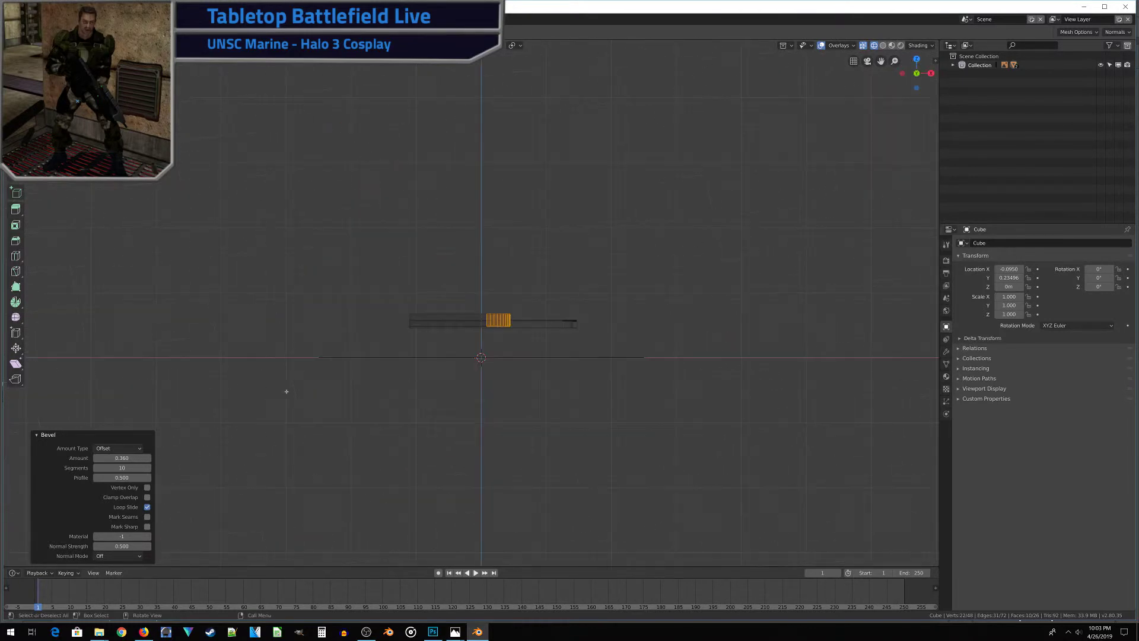
scroll(431, 376, up, 6)
scroll(506, 449, down, 3)
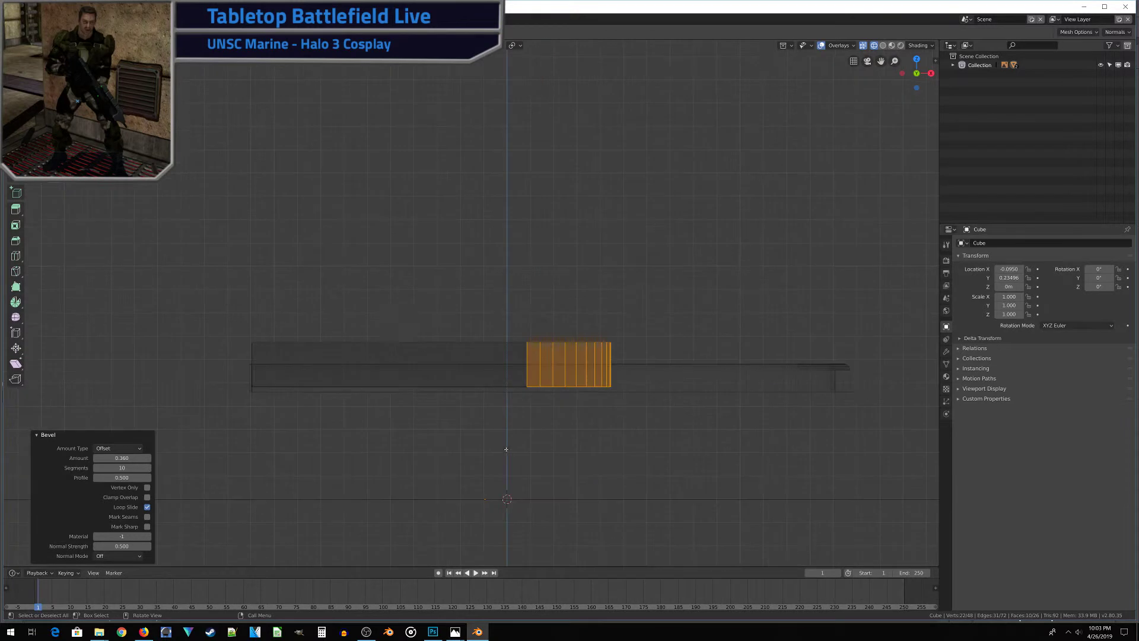
click(414, 217)
drag(180, 249, 707, 355)
Step: Deselect the long straight edge opposite the rounded corners so only the rest of the top rim stays selected
middle_drag(622, 289, 509, 357)
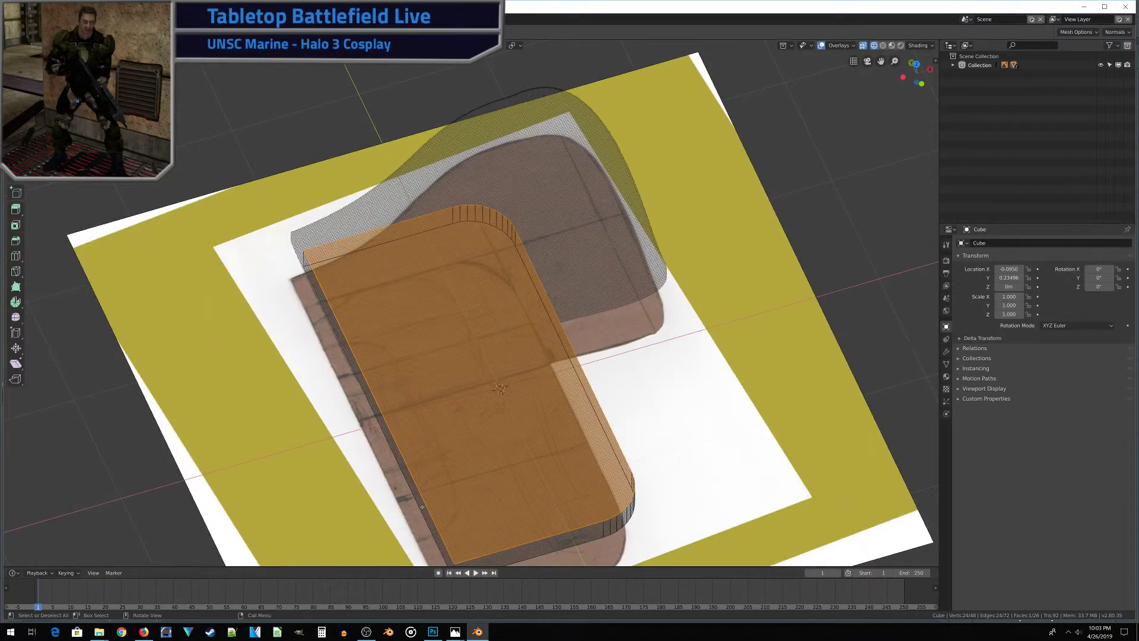
scroll(448, 527, up, 3)
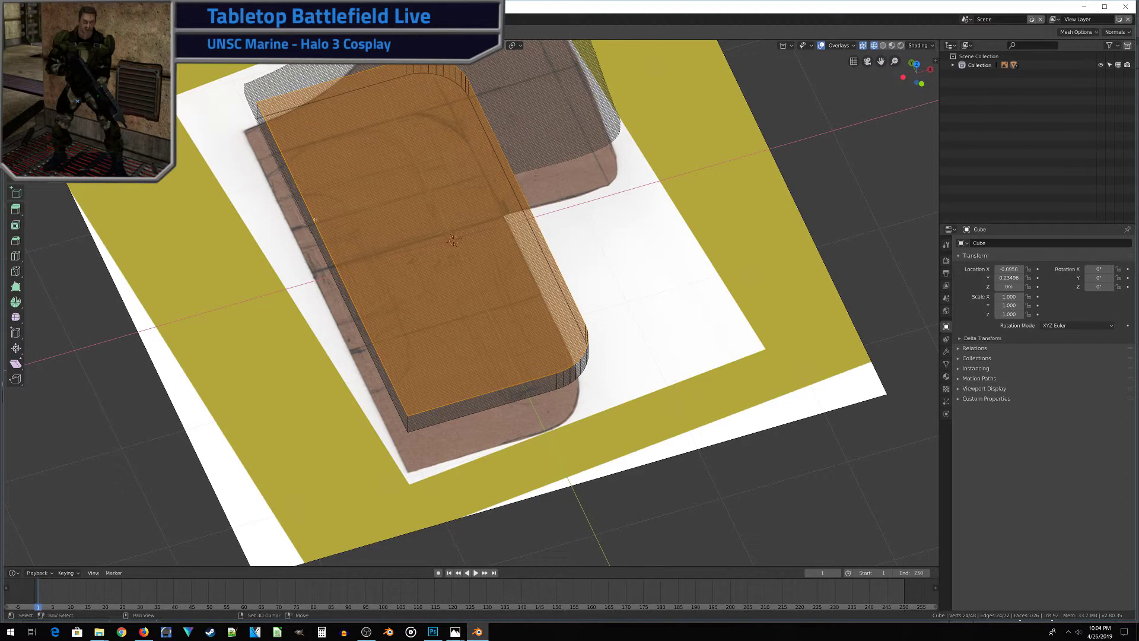
shift+right_click(313, 220)
shift+click(312, 220)
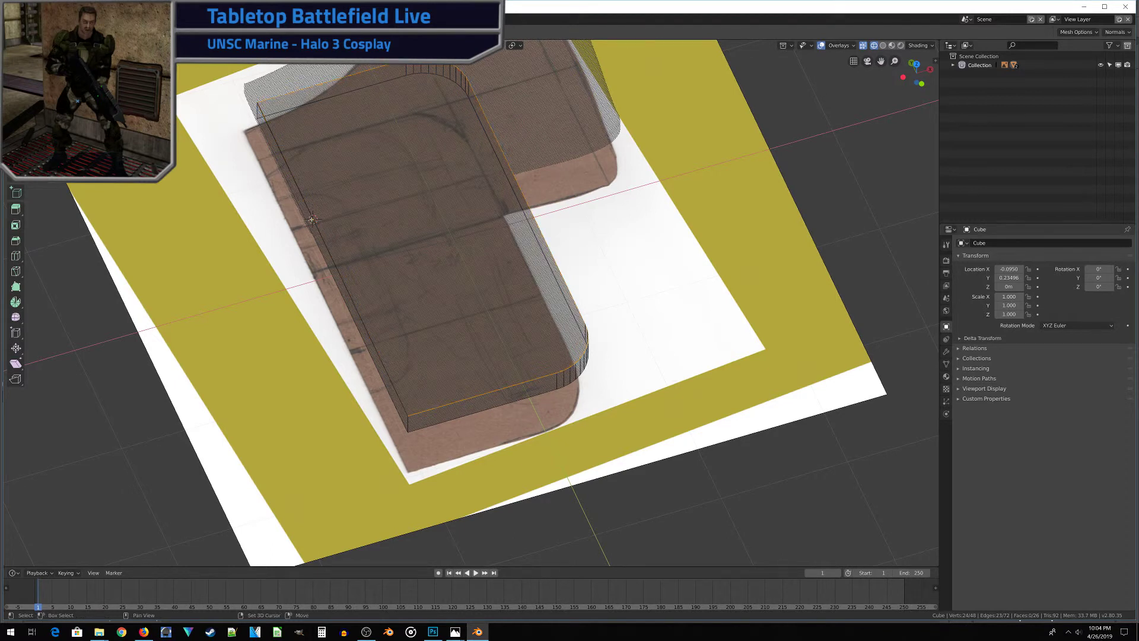
middle_drag(312, 220, 451, 223)
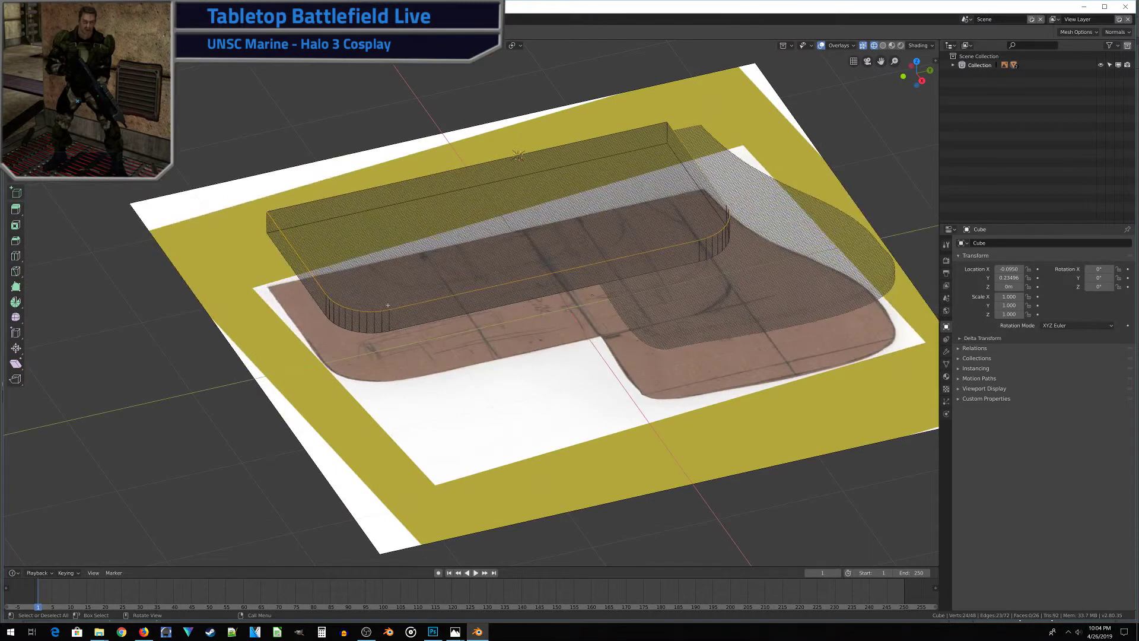
Step: Bevel the selected top rim of the block with 5 segments and an amount of 0.025, and compare it with the template from above
middle_drag(388, 305, 637, 445)
key(ctrl+b)
click(637, 445)
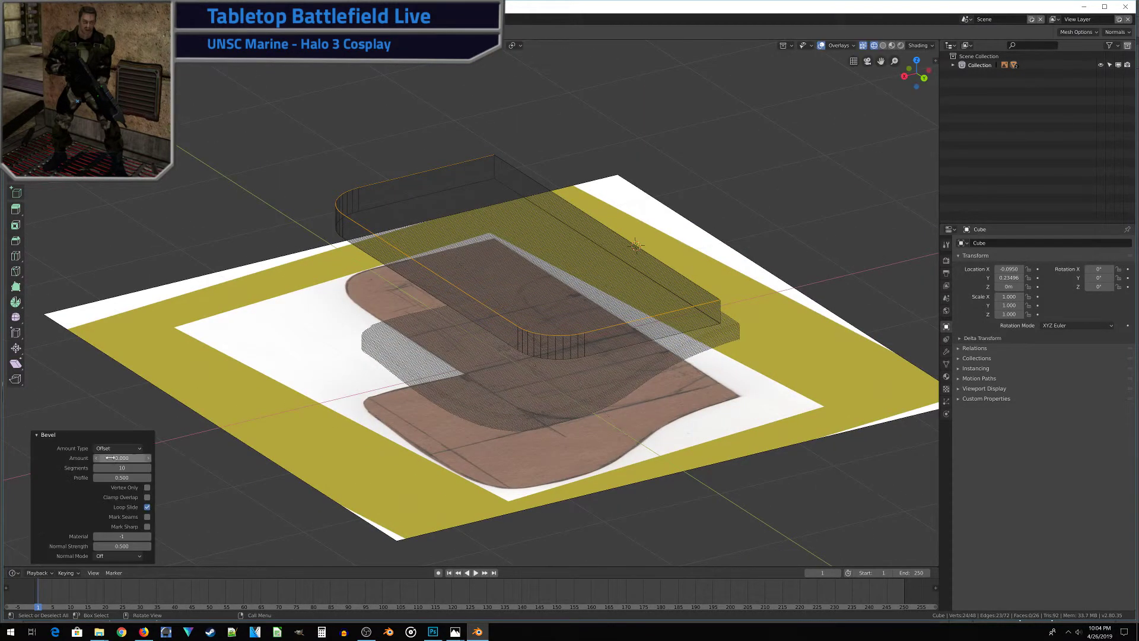
click(131, 467)
text(5)
key(Return)
click(129, 456)
text(.025)
key(Return)
mouse_move(451, 475)
middle_down()
mouse_move(491, 505)
mouse_move(324, 488)
mouse_move(438, 499)
mouse_move(457, 472)
middle_up()
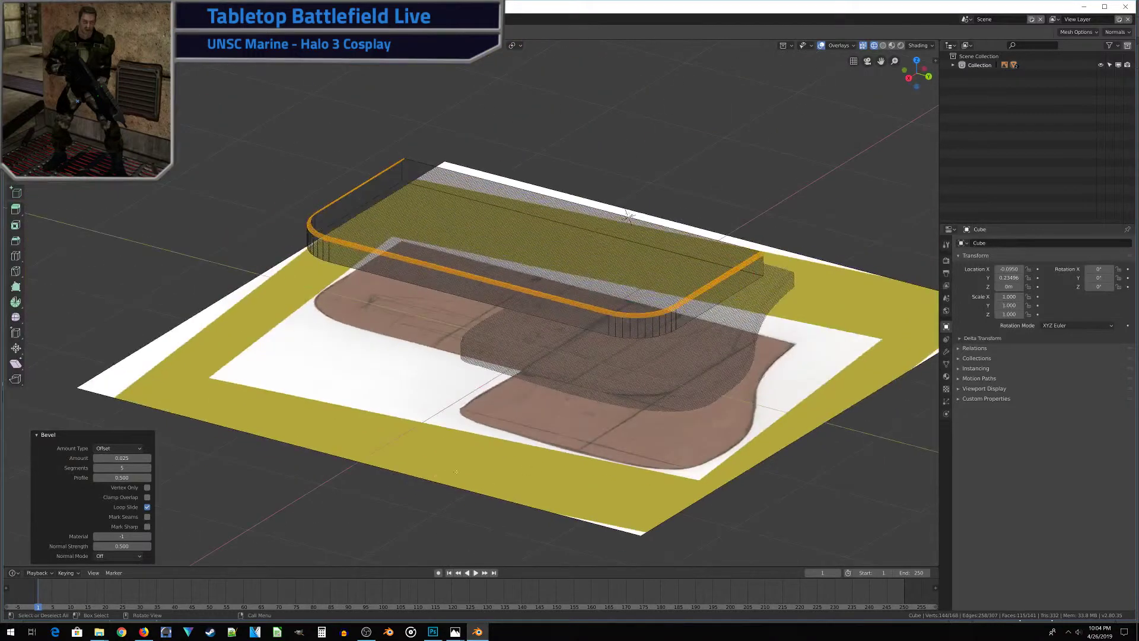
middle_drag(419, 366, 498, 372)
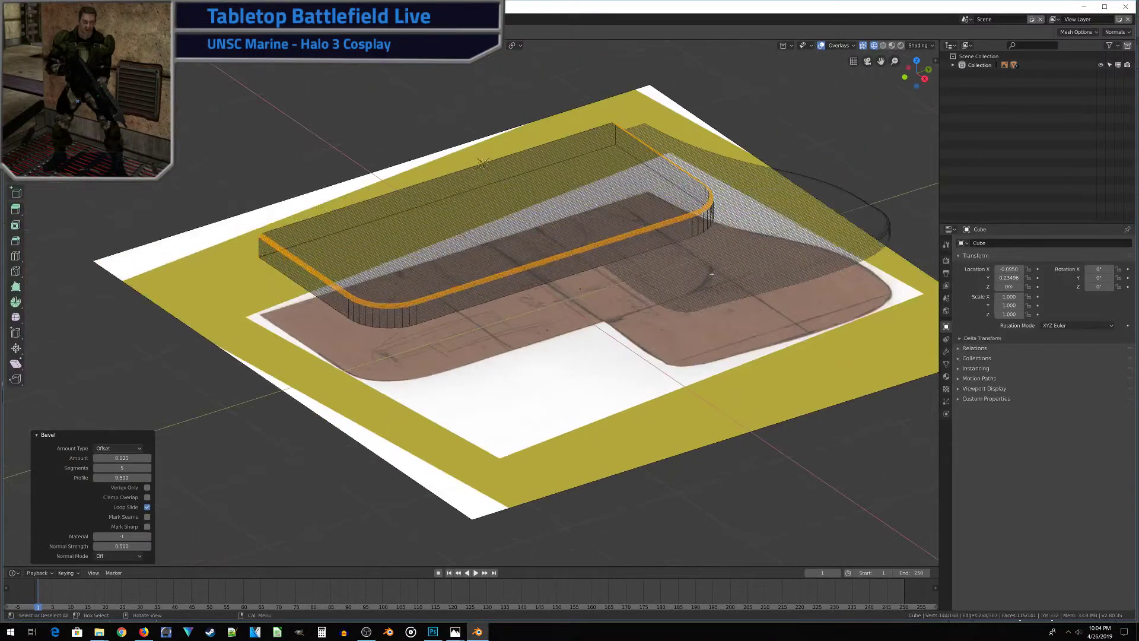
middle_drag(565, 367, 497, 294)
key(KP_7)
scroll(487, 309, up, 3)
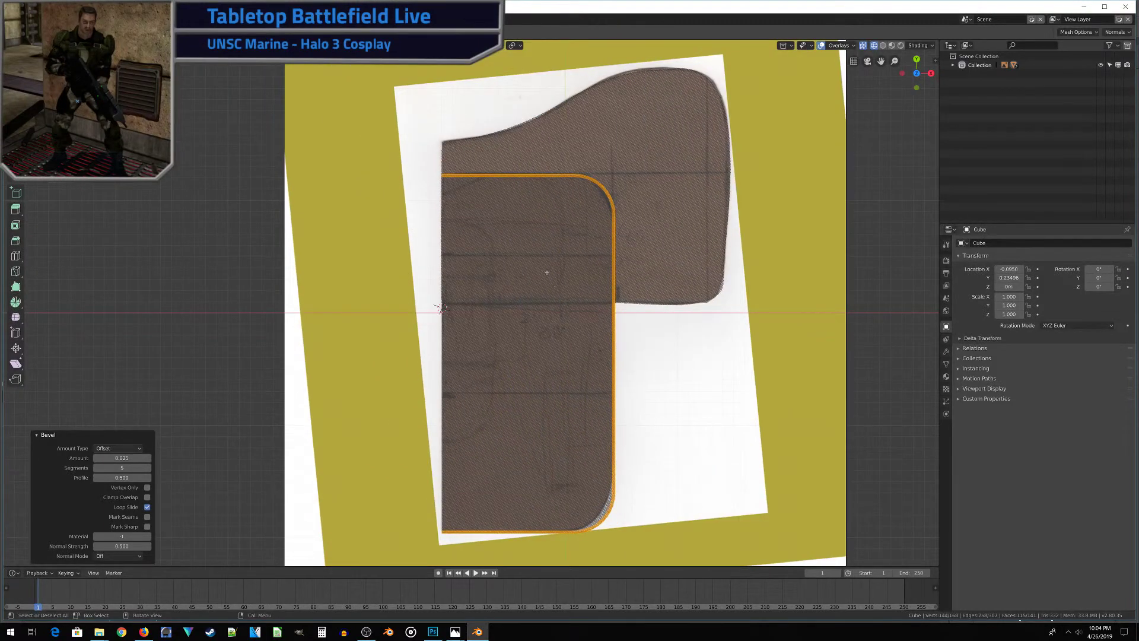
scroll(533, 218, down, 2)
middle_drag(533, 219, 609, 330)
Step: Return to object mode with solid shading and join the traced slab and the beveled block into one object
key(Tab)
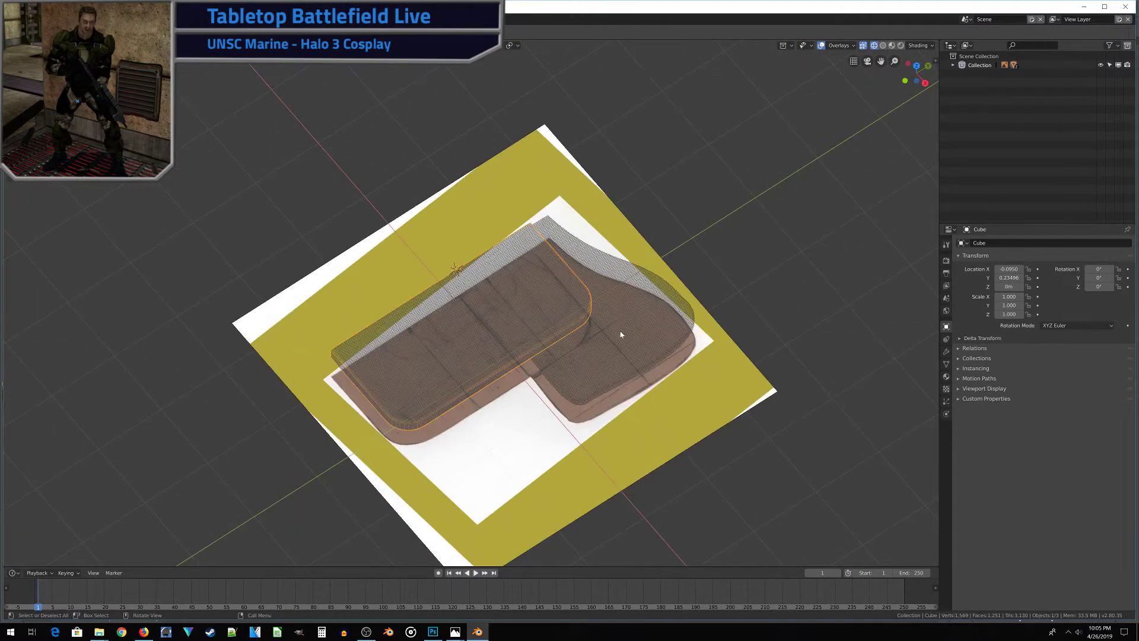
shift+click(583, 402)
click(583, 401)
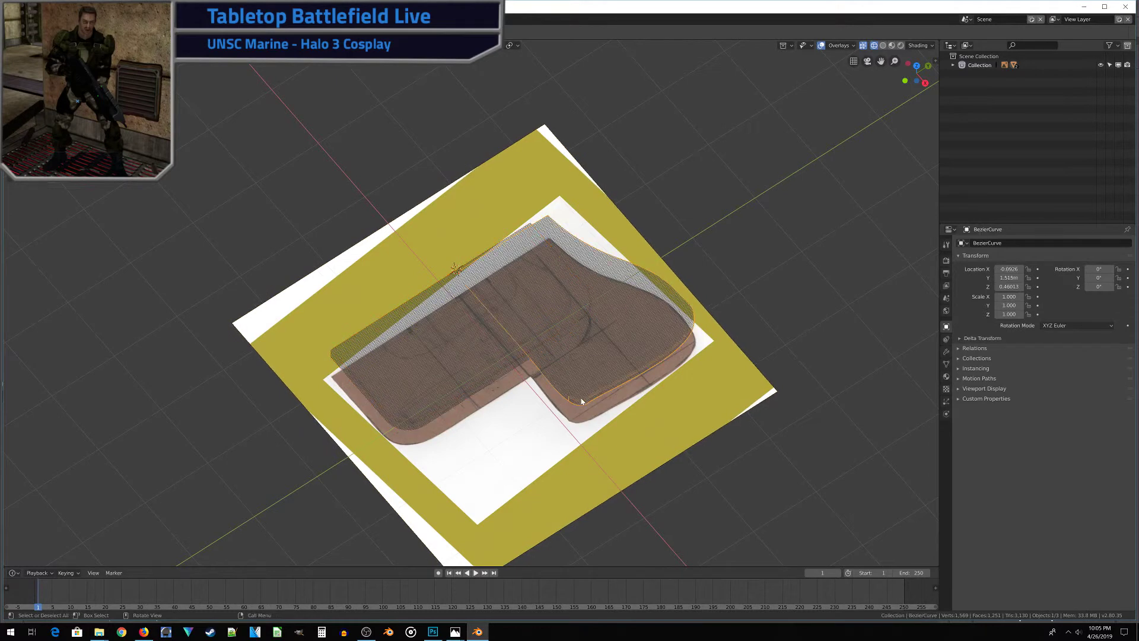
key(z)
click(657, 392)
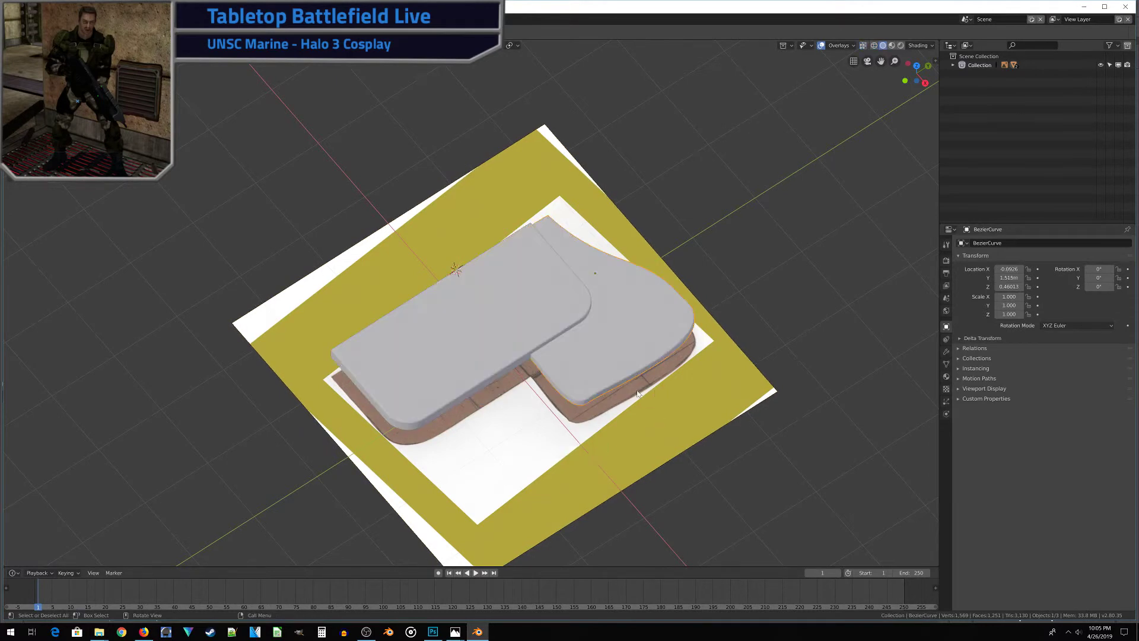
shift+click(519, 344)
middle_drag(518, 344, 578, 304)
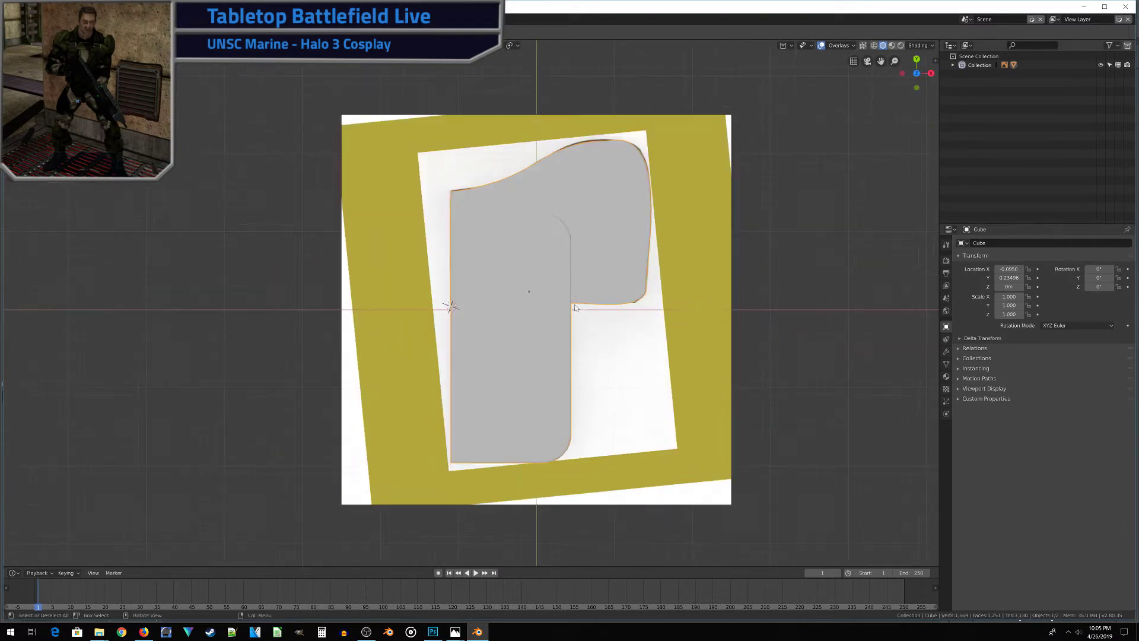
Step: Show the joined object's dimensions and switch to the Calculator
key(n)
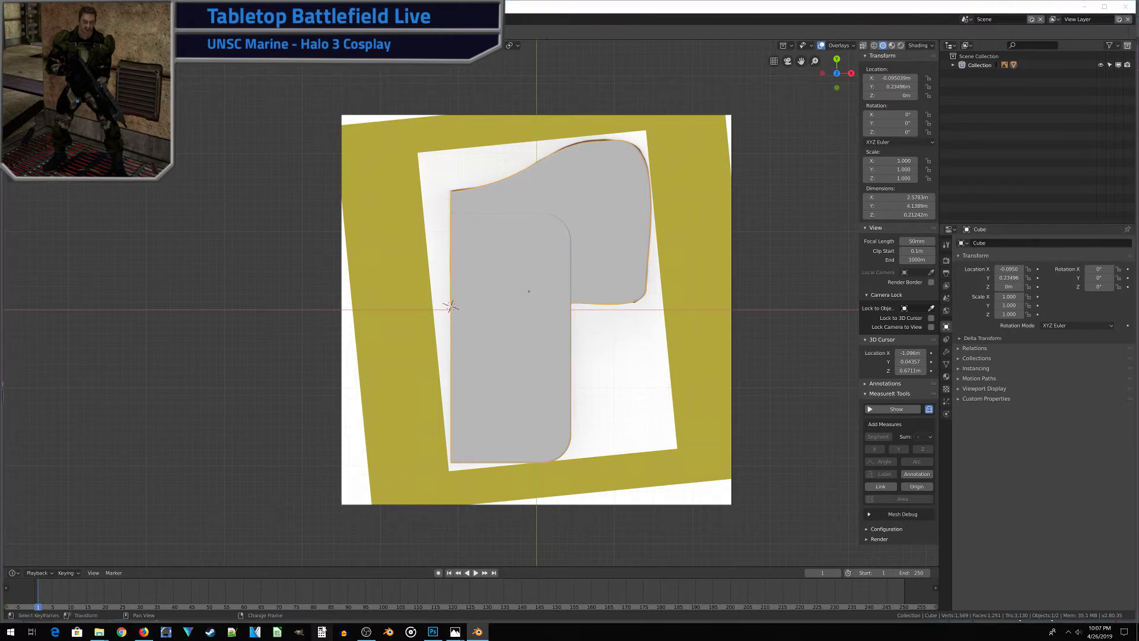
click(321, 631)
text(14-)
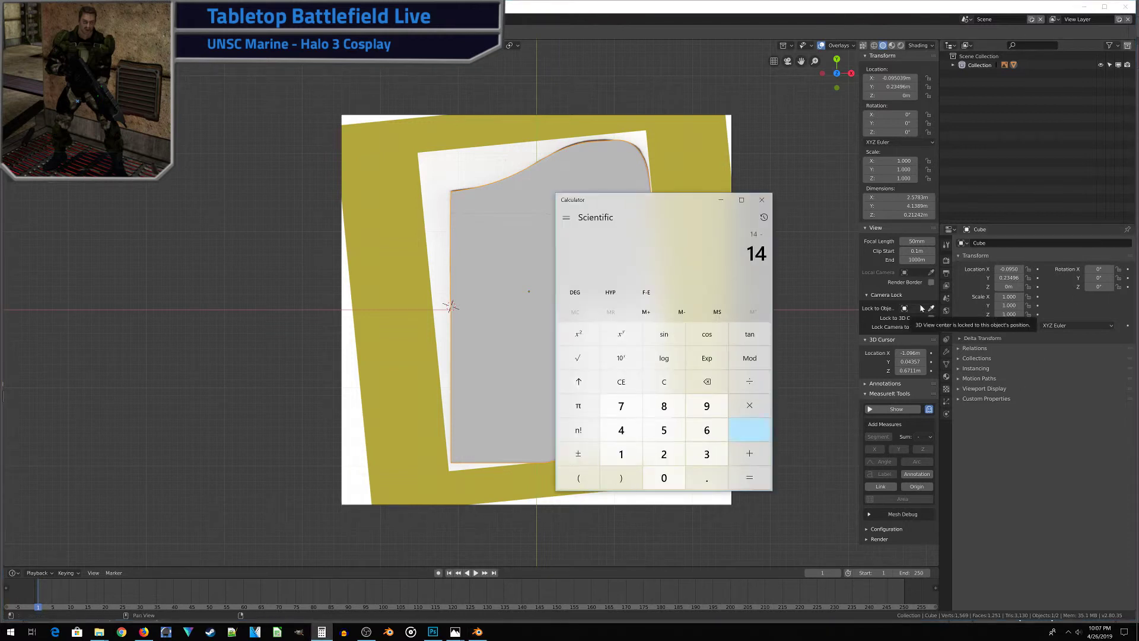
text(25.4)
key(Return)
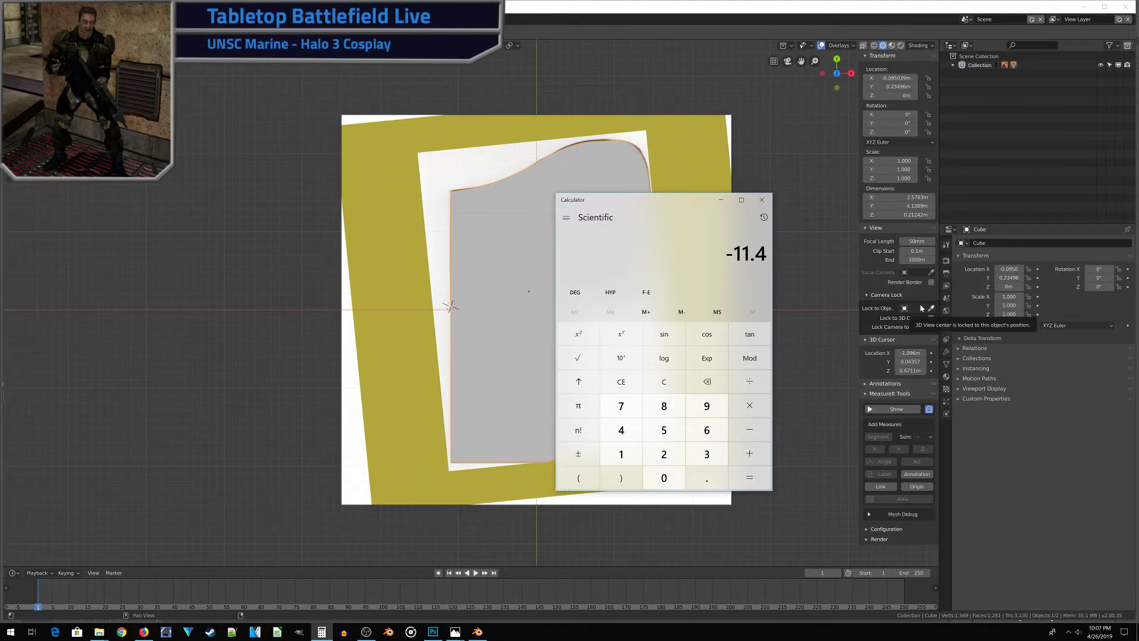
click(664, 380)
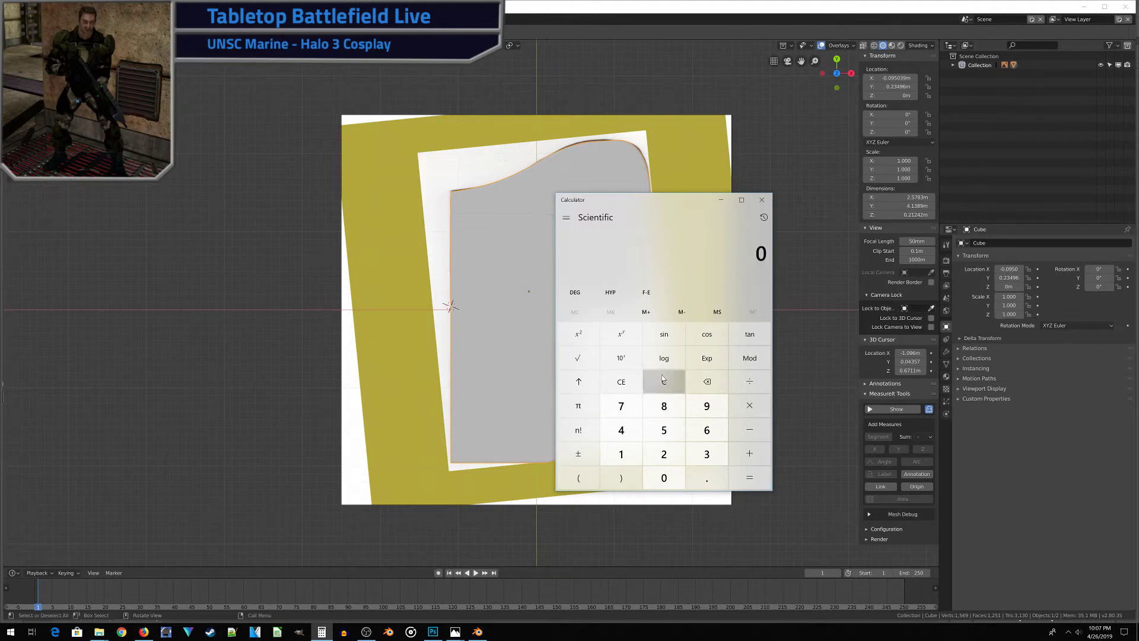
Step: Calculate 14 × 25.4 / 2 and set the joined object's X dimension to 177.8 m in Blender
text(14*)
text(25.4/)
text(2)
key(Return)
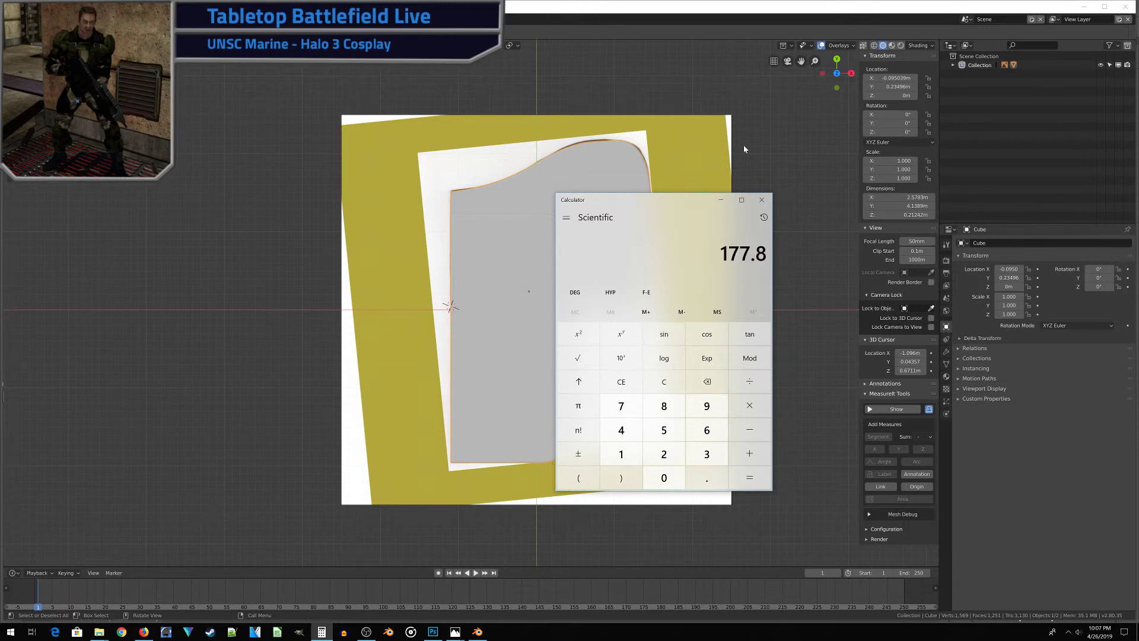
click(934, 198)
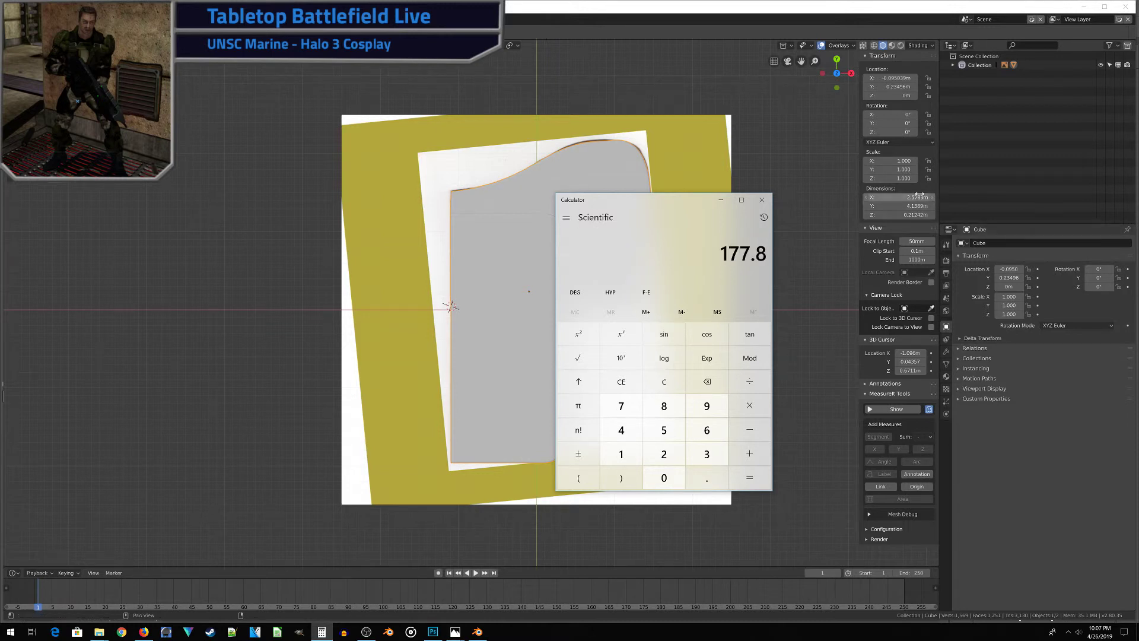
text(177.8)
key(Return)
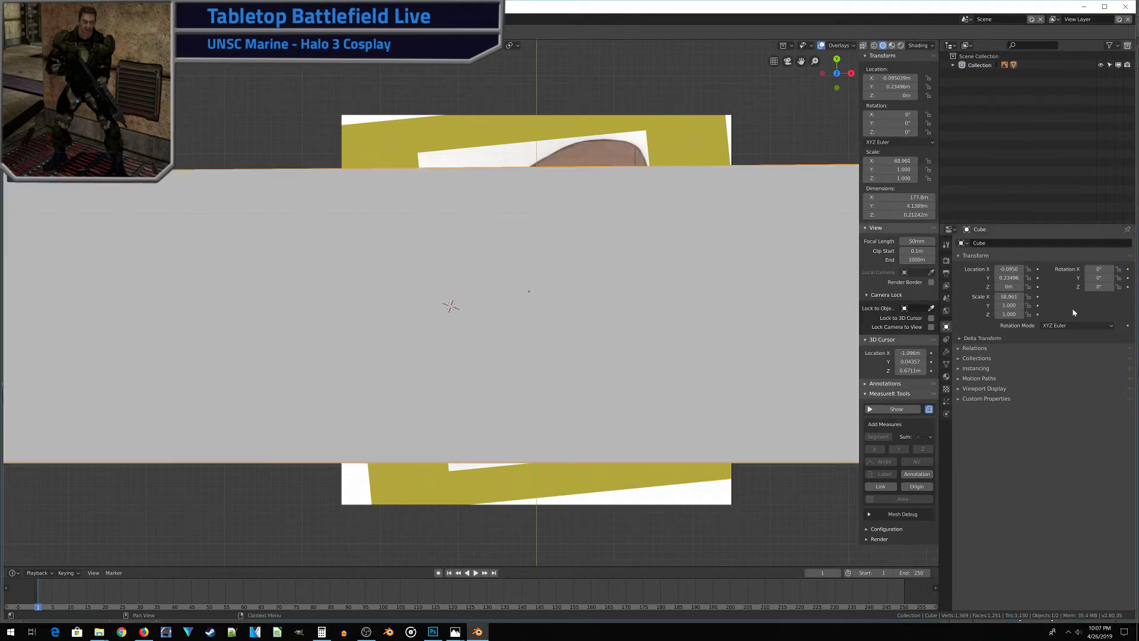
Step: Switch to the Calculator and convert 8 inches to millimetres with 8 × 25.4
key(KP_1)
scroll(434, 371, down, 6)
scroll(698, 394, up, 9)
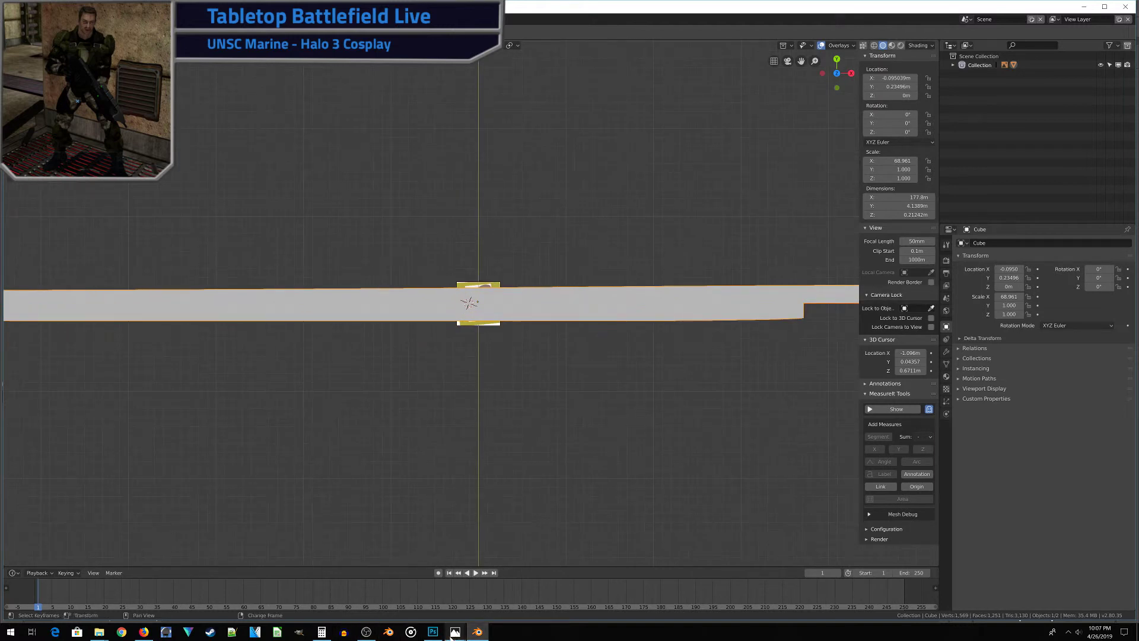
click(324, 633)
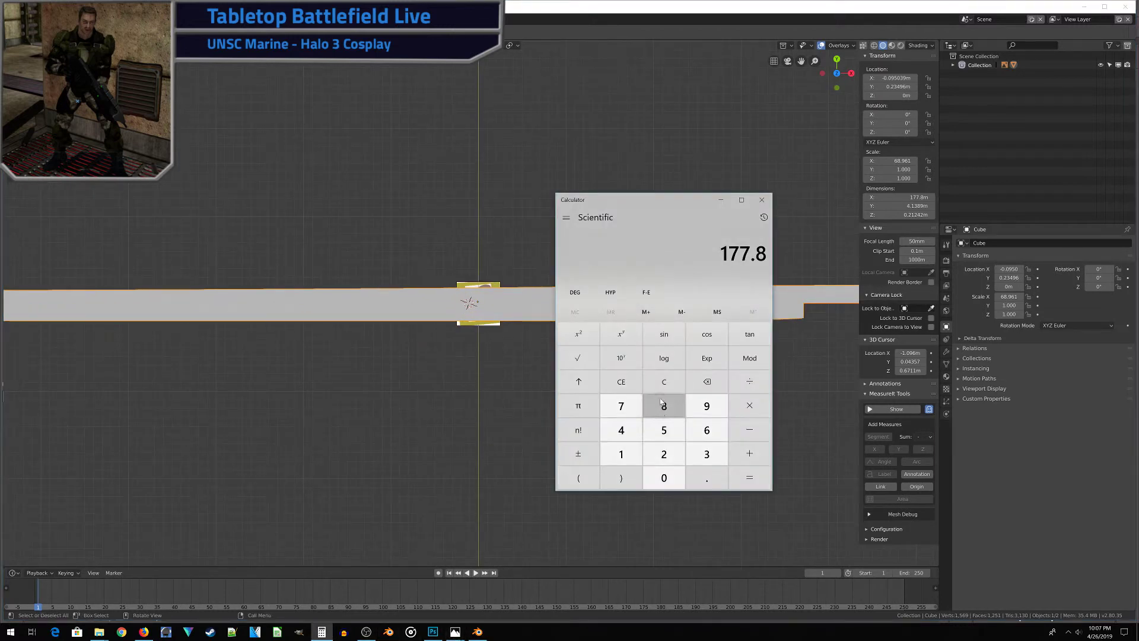
click(671, 384)
text(8)
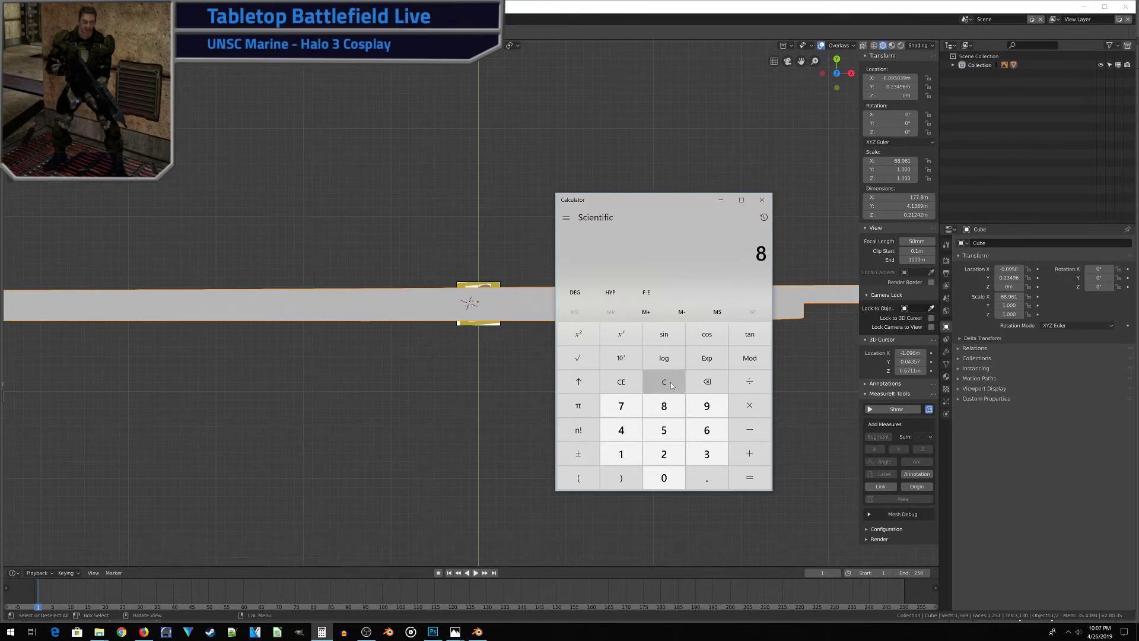
text(25.4)
key(Return)
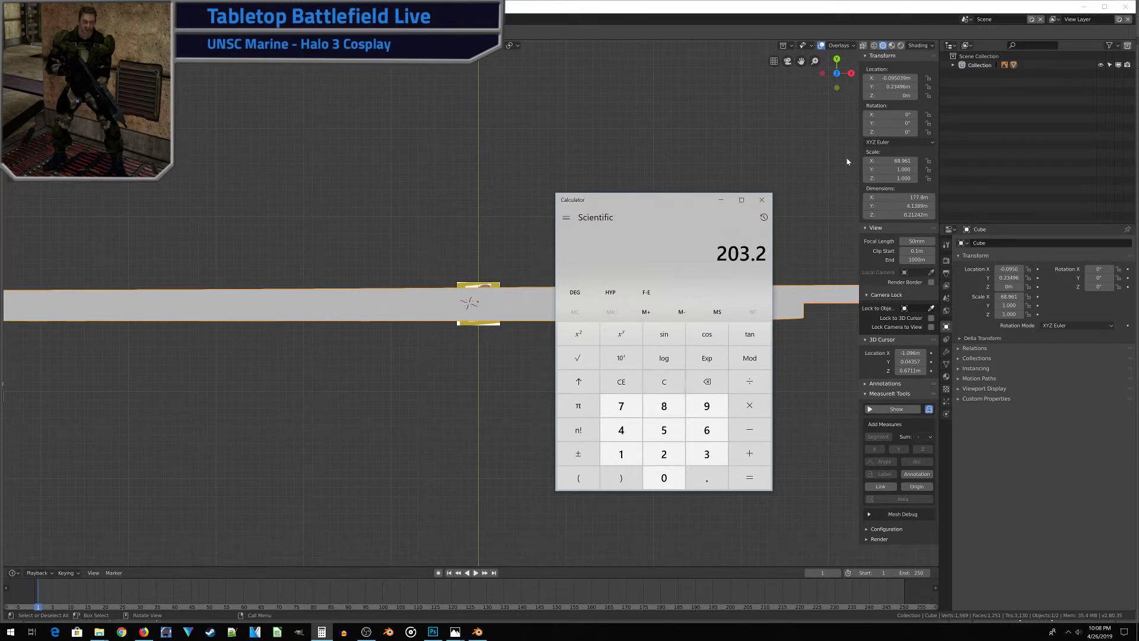
Step: Back in Blender, set the joined object's Y dimension to 203 m and bring the whole shape into view
click(679, 11)
click(893, 206)
text(20)
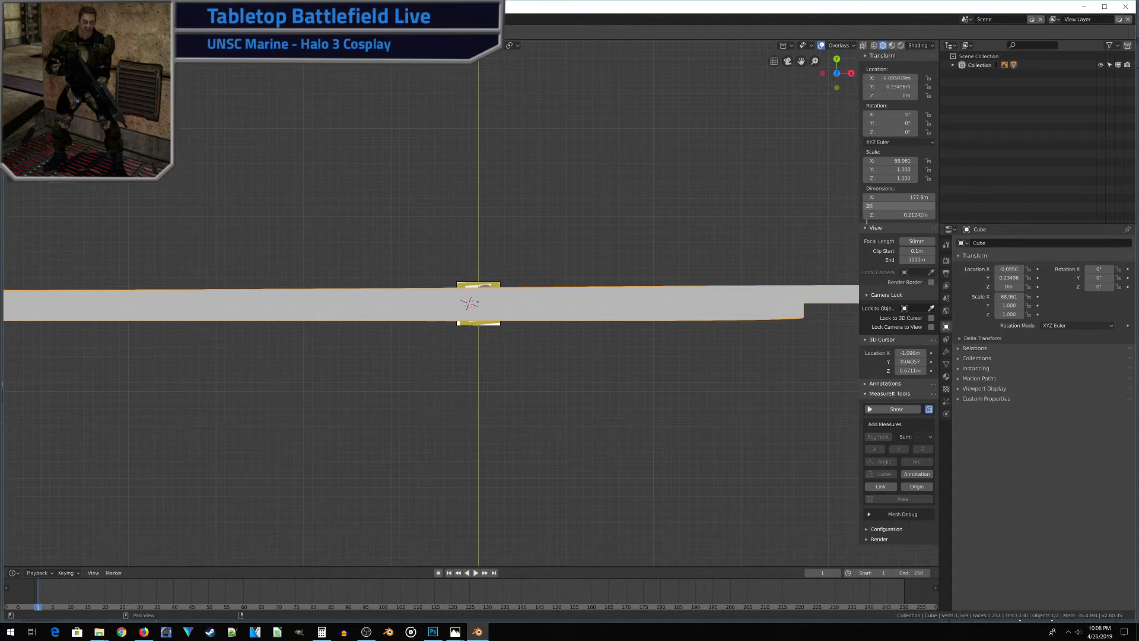
text(3)
key(Return)
scroll(445, 359, down, 5)
scroll(444, 362, up, 3)
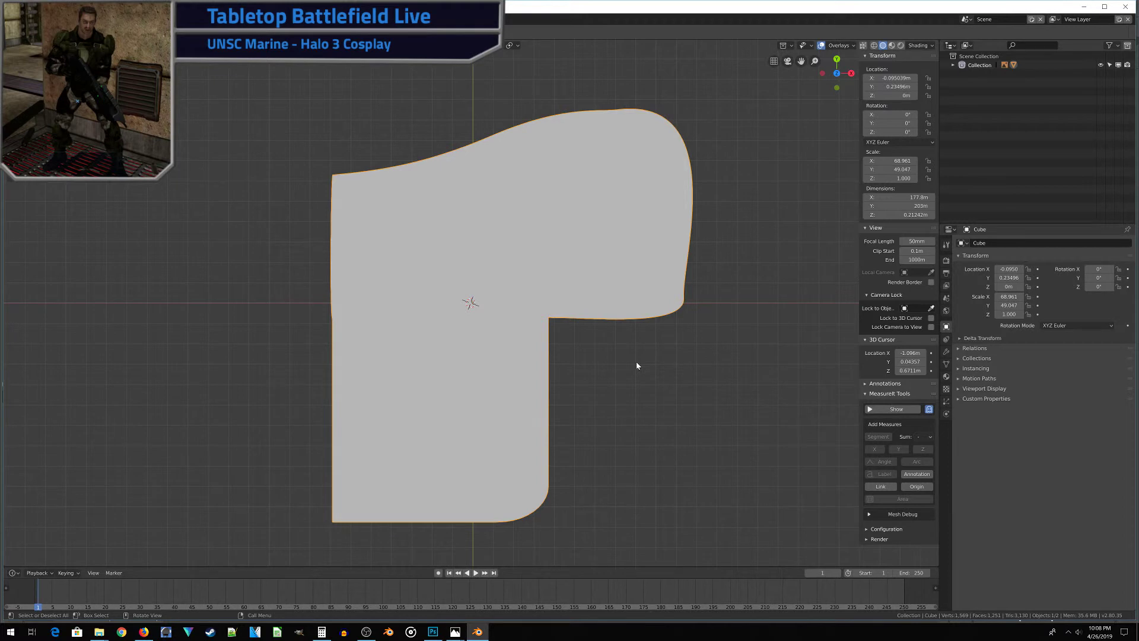
Step: Switch to the Calculator and convert 3/8 inch to millimetres with 3/8 × 25.4
mouse_move(600, 384)
middle_down()
mouse_move(605, 468)
mouse_move(554, 389)
mouse_move(564, 380)
mouse_move(600, 399)
mouse_move(536, 405)
mouse_move(602, 412)
mouse_move(557, 407)
mouse_move(598, 410)
mouse_move(613, 368)
mouse_move(575, 376)
mouse_move(585, 381)
middle_up()
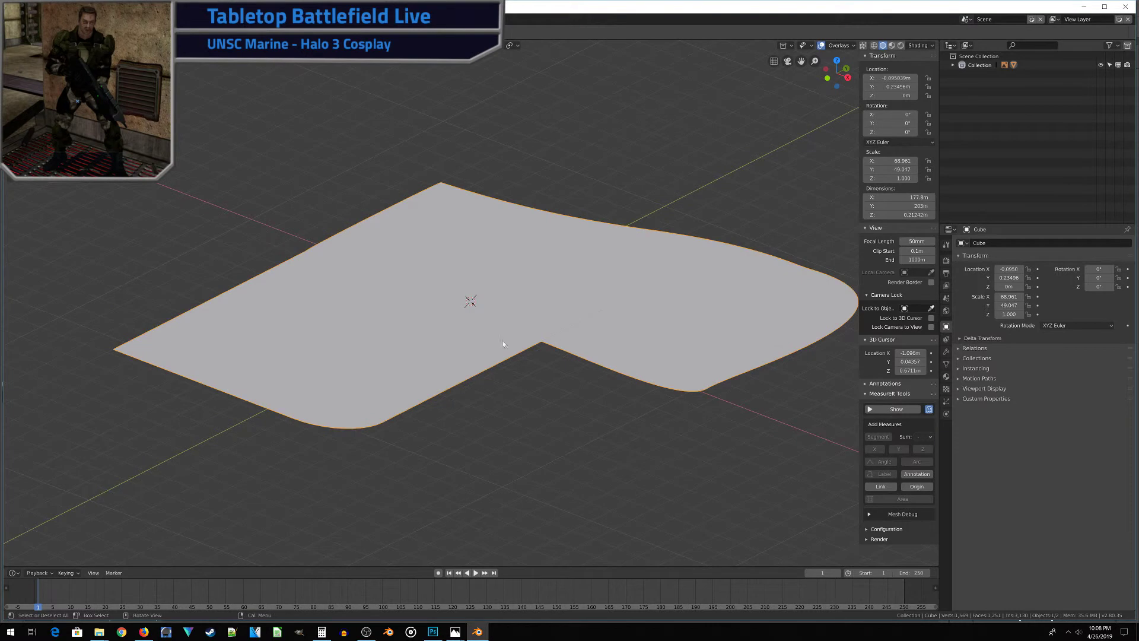
middle_drag(502, 343, 605, 415)
middle_drag(400, 325, 515, 371)
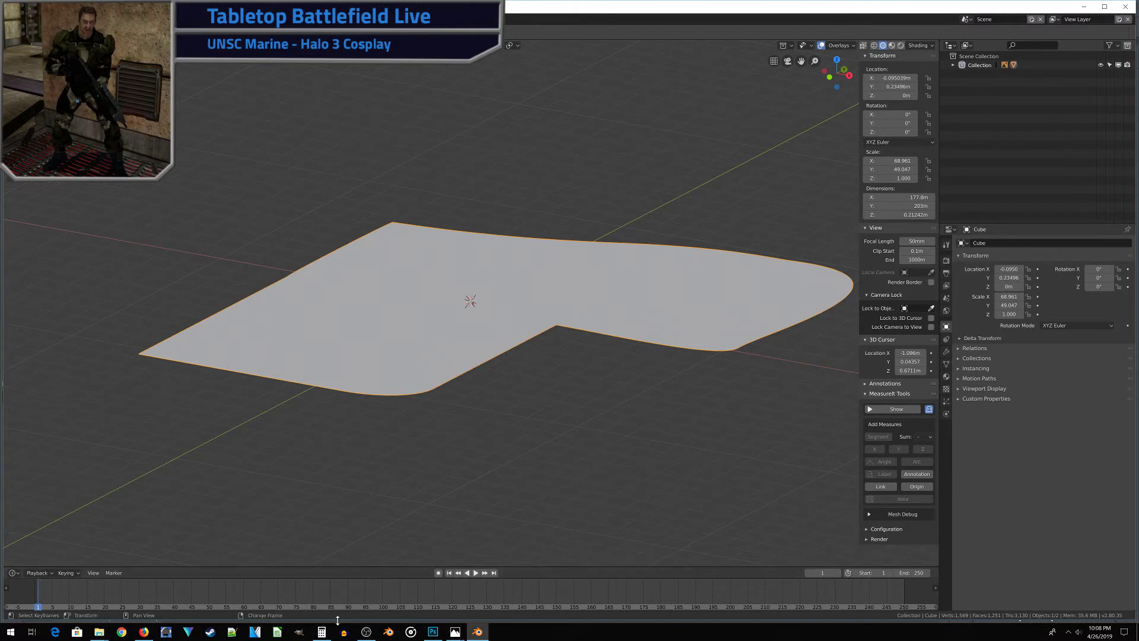
click(321, 631)
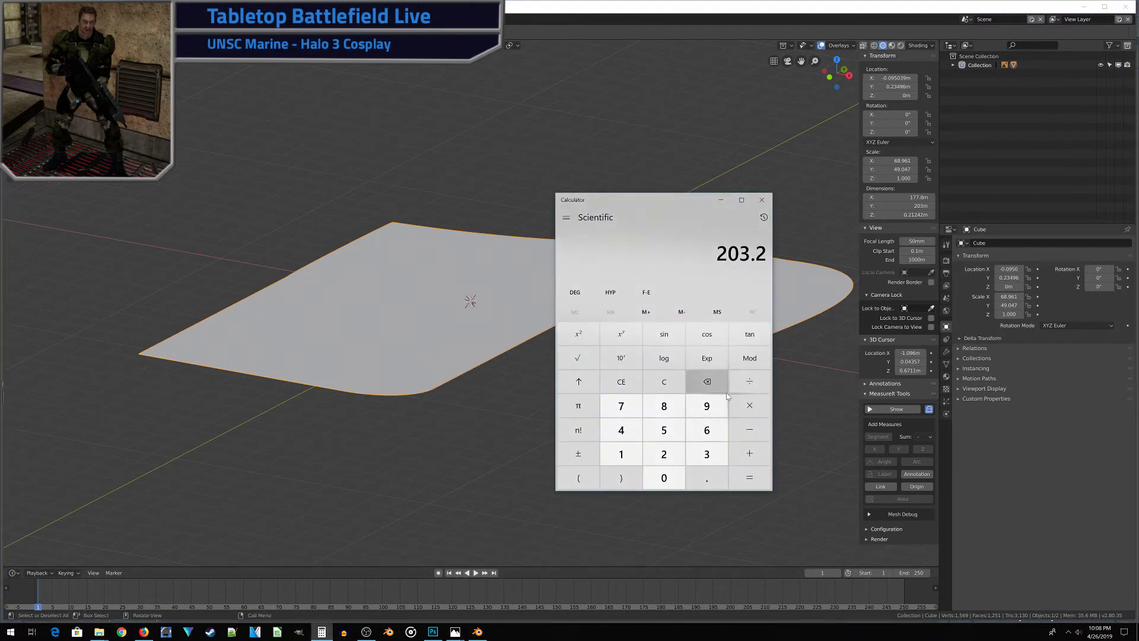
text(3/8)
key(Return)
text(*25.4)
key(Return)
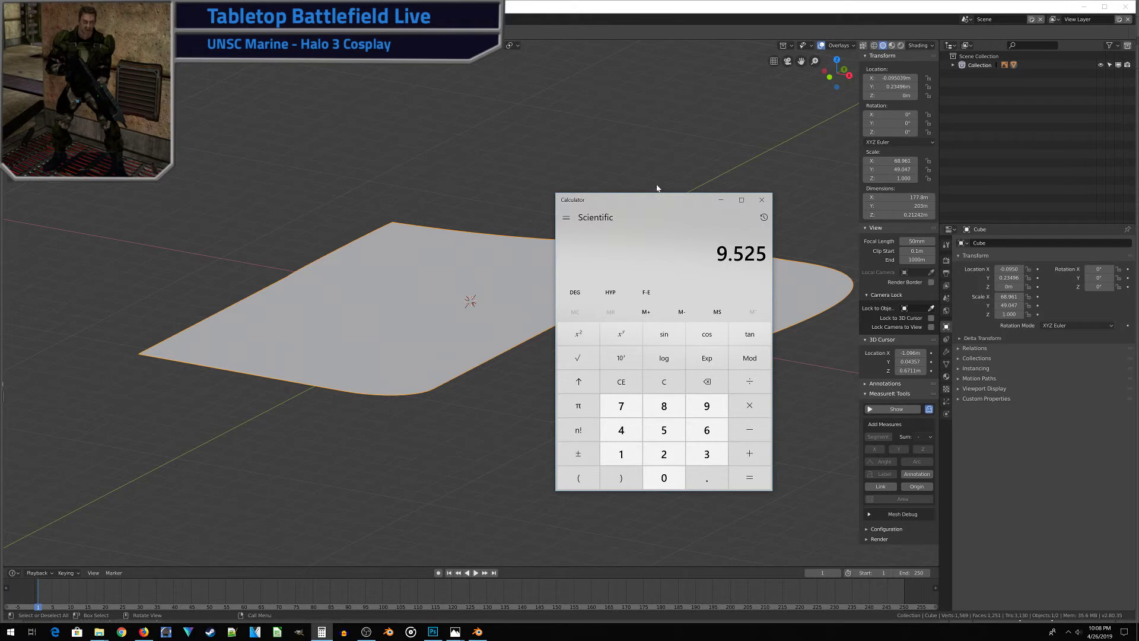
Step: Back in Blender, set the joined object's Z dimension to 9.5 m and inspect the thickness from several angles
key(alt+Tab)
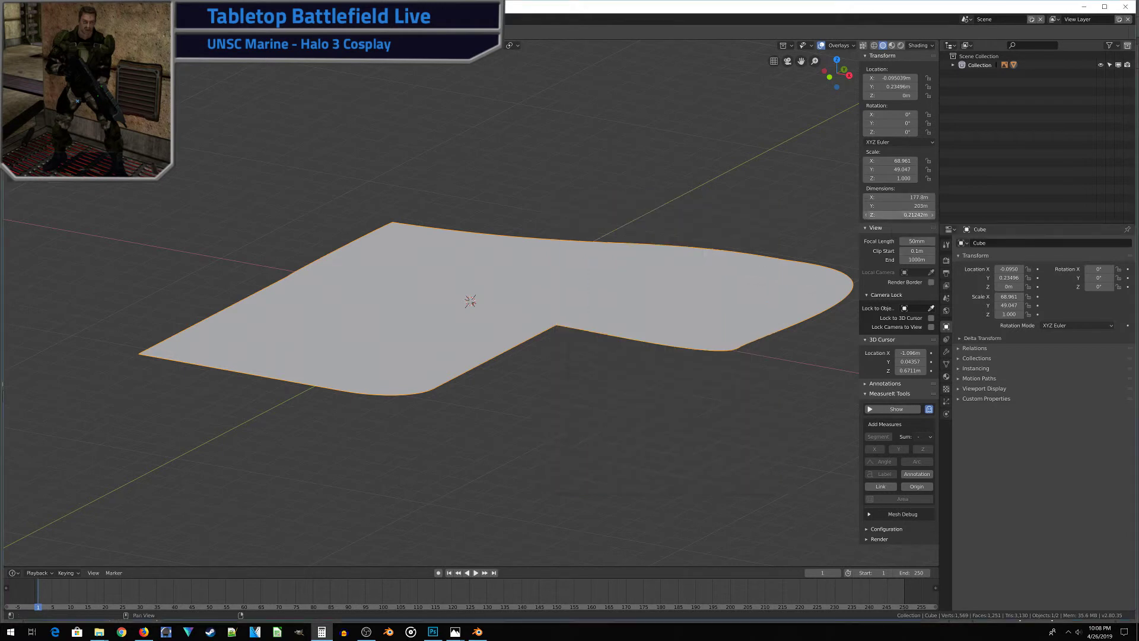
click(902, 215)
text(9.5)
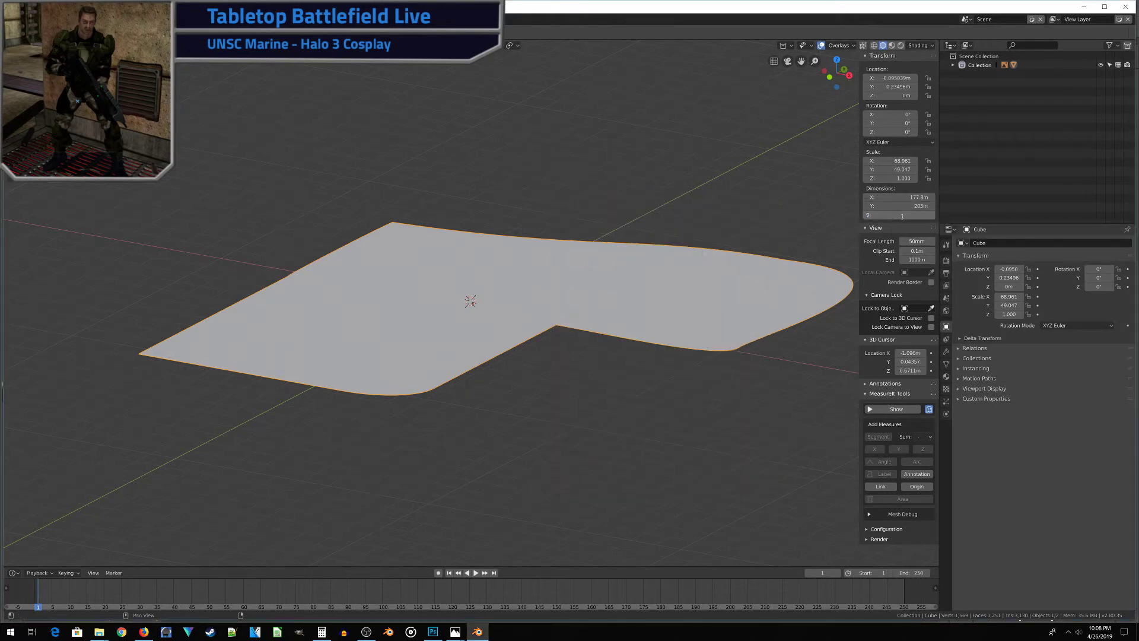
key(Return)
middle_drag(361, 447, 336, 445)
middle_drag(404, 451, 369, 383)
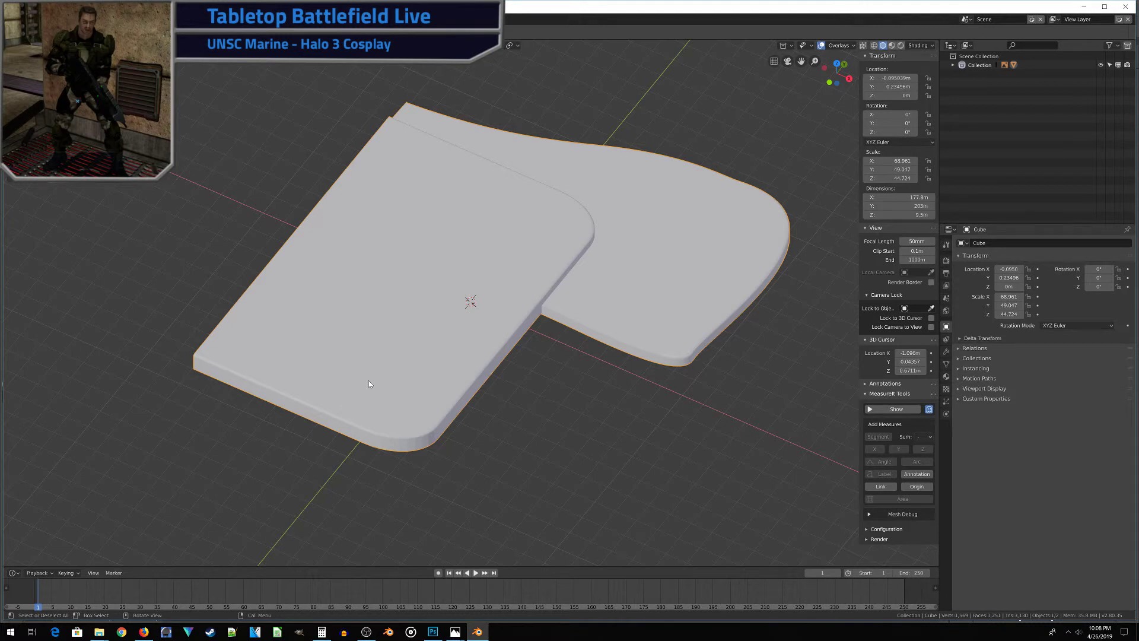
Step: Deselect the armor piece and add a new cube at the 3D cursor in top view
scroll(575, 369, down, 2)
key(KP_7)
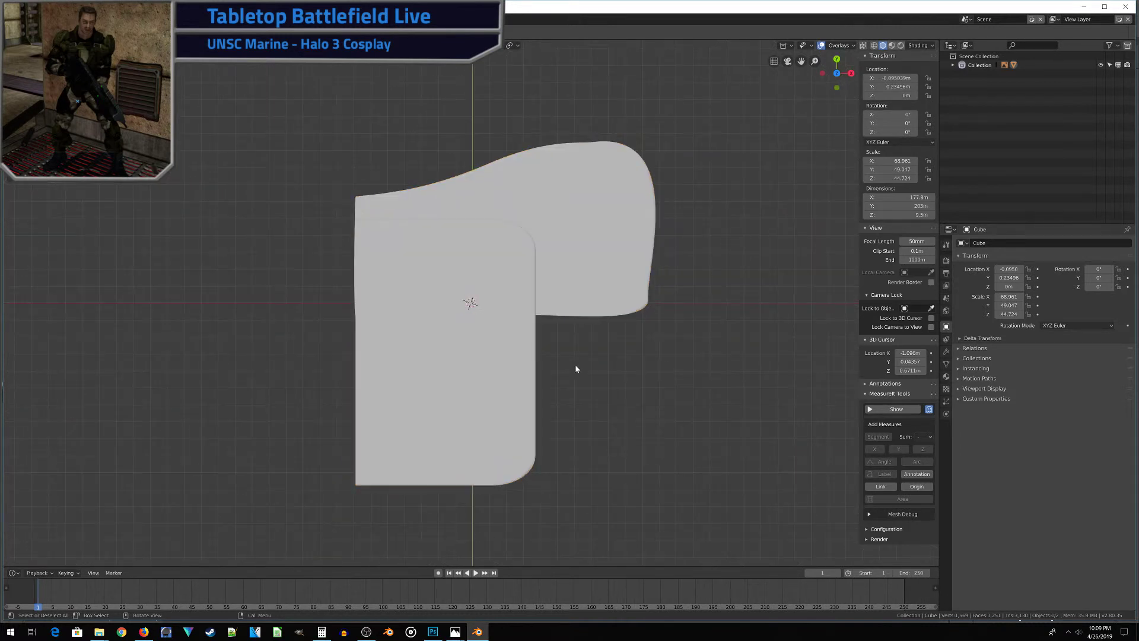
key(shift+a)
mouse_move(585, 369)
click(627, 374)
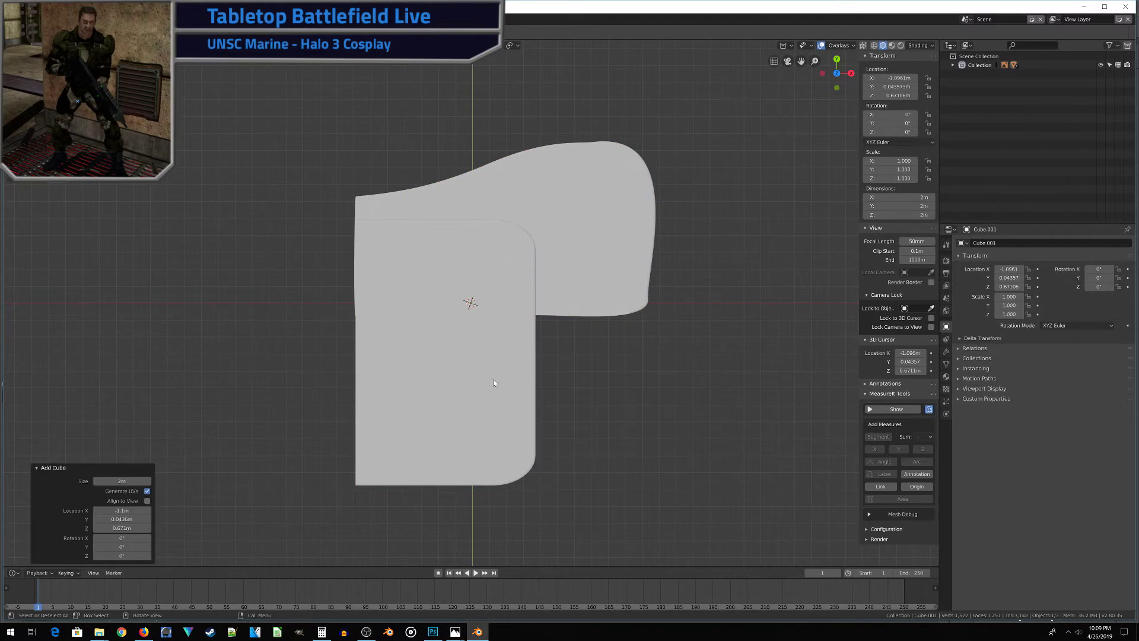
Step: Move the new cube 56 m up along Z and return to top view
key(grave)
click(593, 391)
key(grave)
click(432, 317)
text(gz56)
key(Return)
key(KP_7)
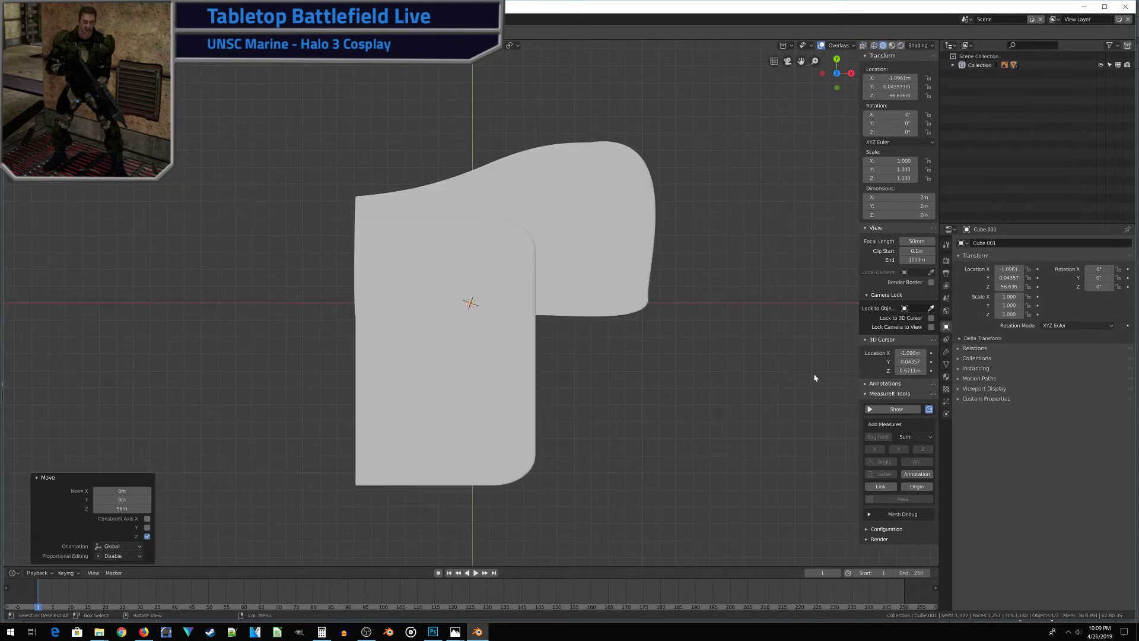
Step: Set the new cube's Y dimension to 63.5 m using the value from the Calculator
click(321, 631)
click(899, 205)
key(ctrl+v)
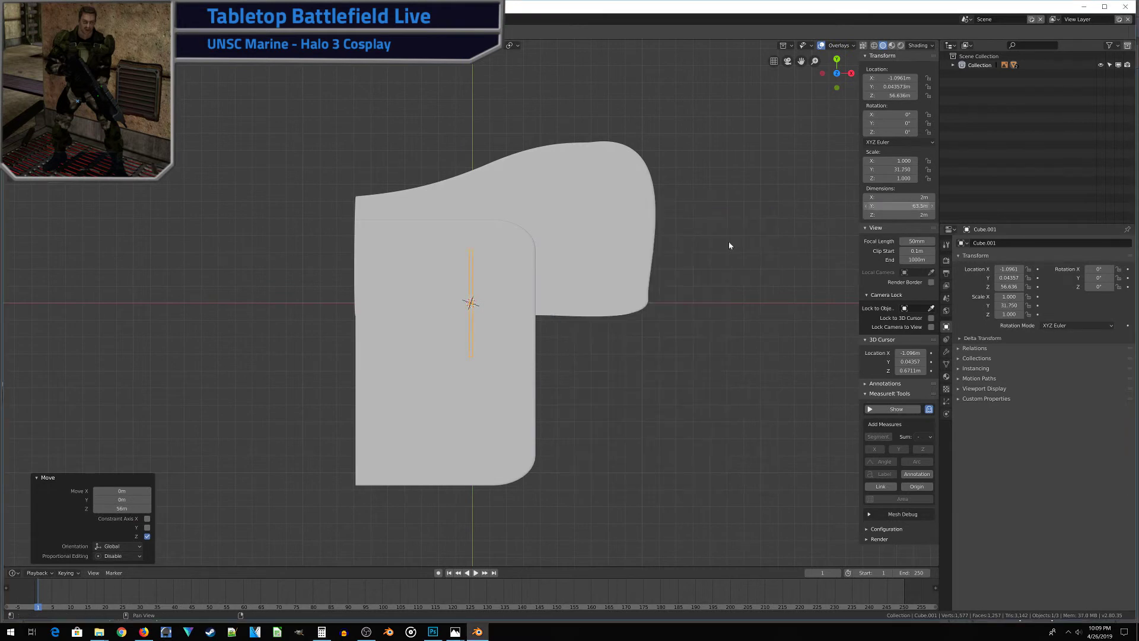
Step: Scale the new cube by a factor of 113.304 along X and set its Z dimension to 6 m
click(898, 197)
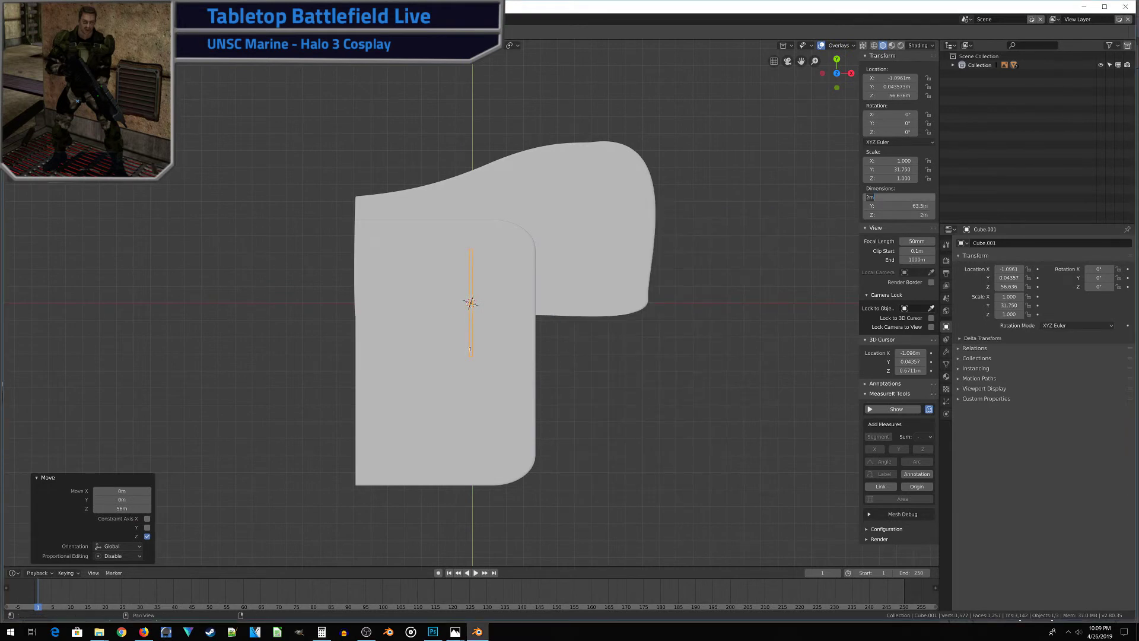
key(Escape)
text(sx113.304)
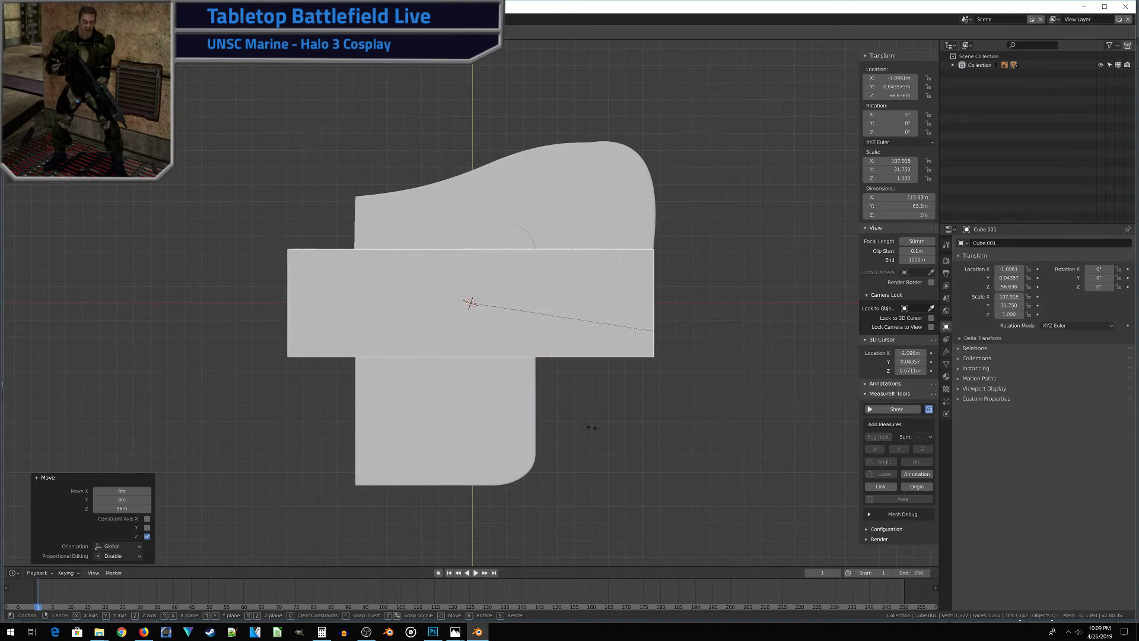
key(Return)
click(864, 214)
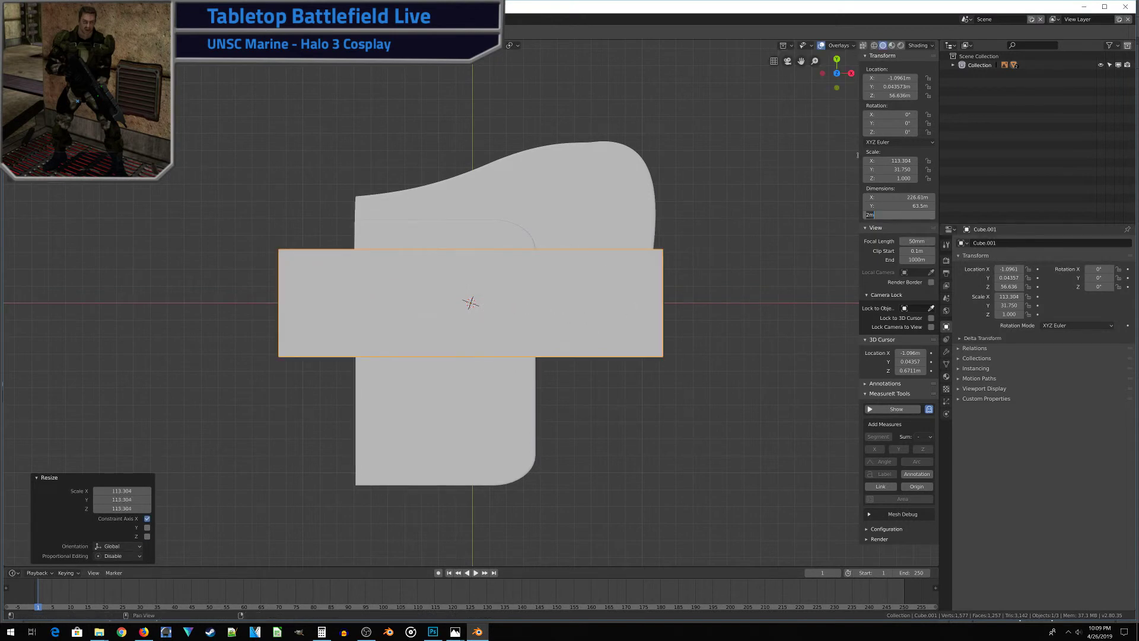
text(6)
key(Return)
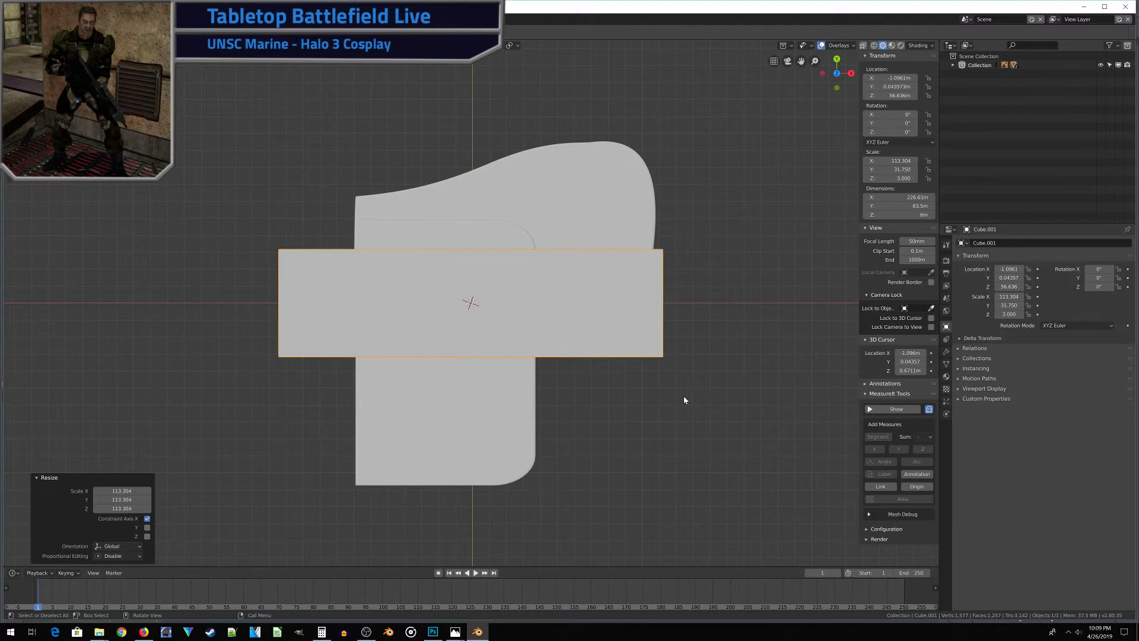
Step: In front view, lower the block about 26.1 m along Z so it overlaps the raised part of the armor
key(KP_1)
scroll(594, 285, up, 2)
shift+middle_drag(474, 162, 452, 331)
key(s)
key(z)
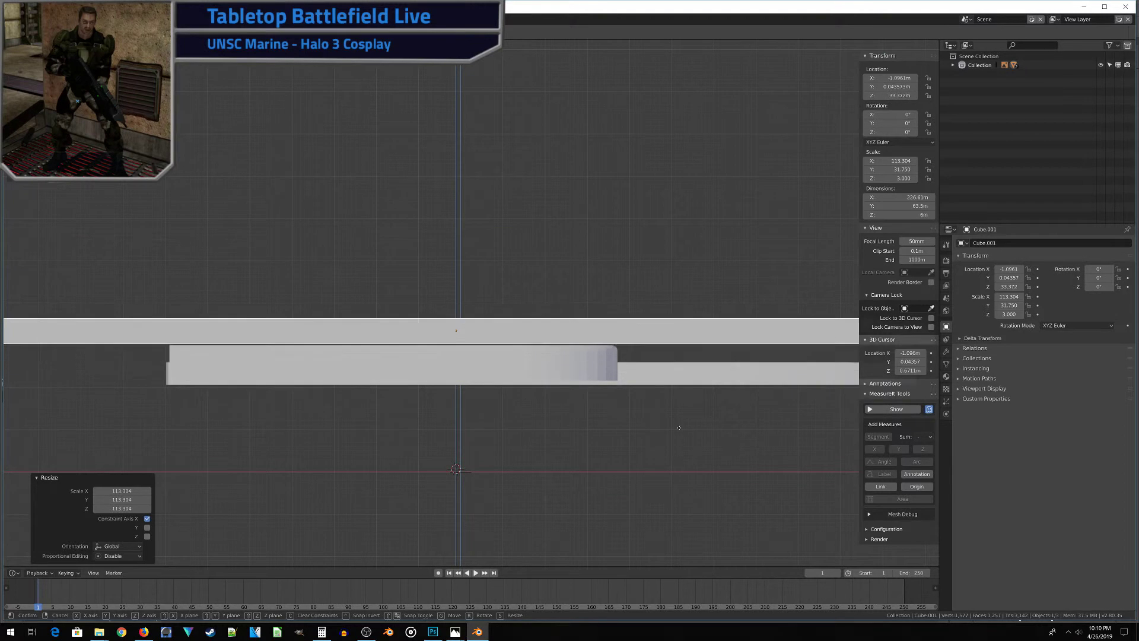
click(715, 443)
middle_drag(716, 445, 605, 356)
Step: In wireframe top view, move the block about -14 m along Y across the armor piece
key(KP_7)
key(z)
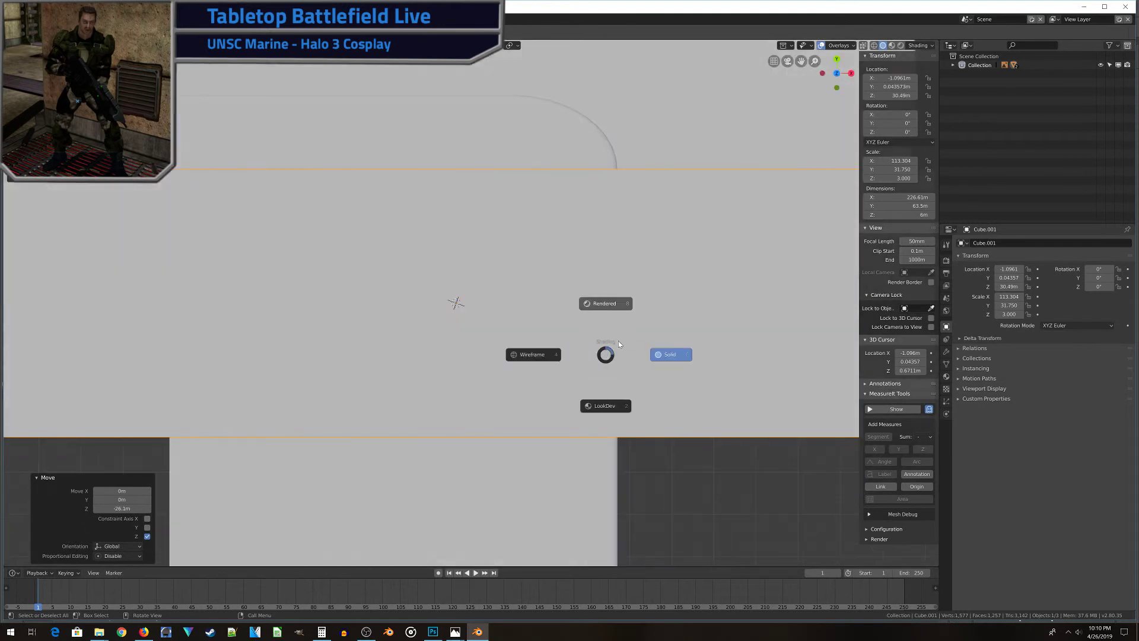
click(551, 362)
scroll(567, 374, down, 3)
scroll(581, 327, up, 1)
key(g)
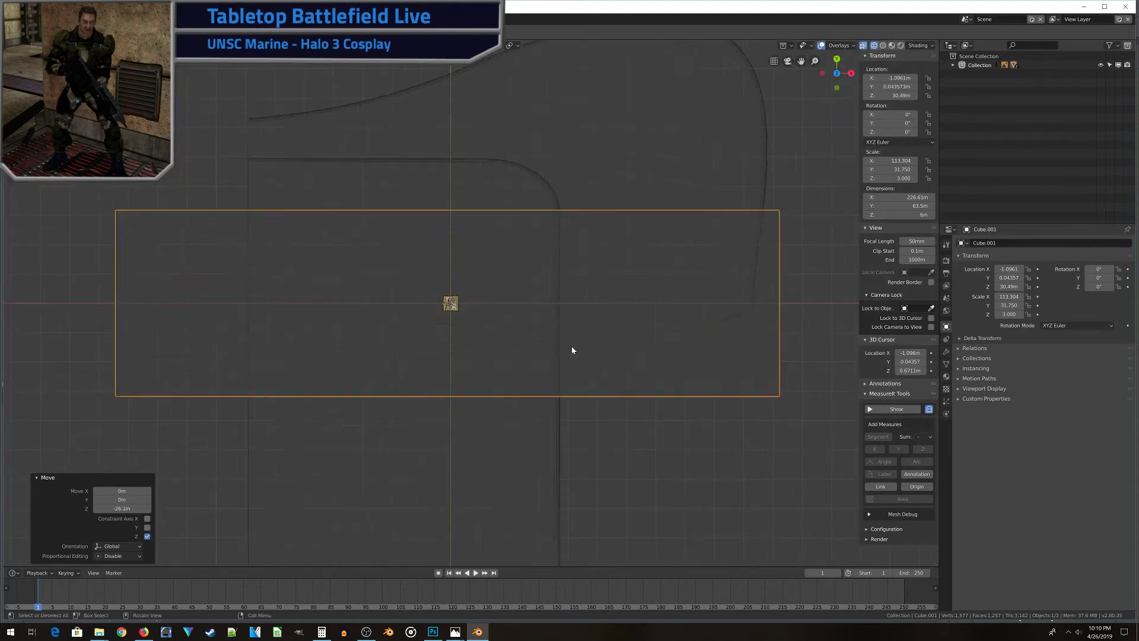
key(z)
click(610, 366)
key(ctrl+z)
key(g)
key(y)
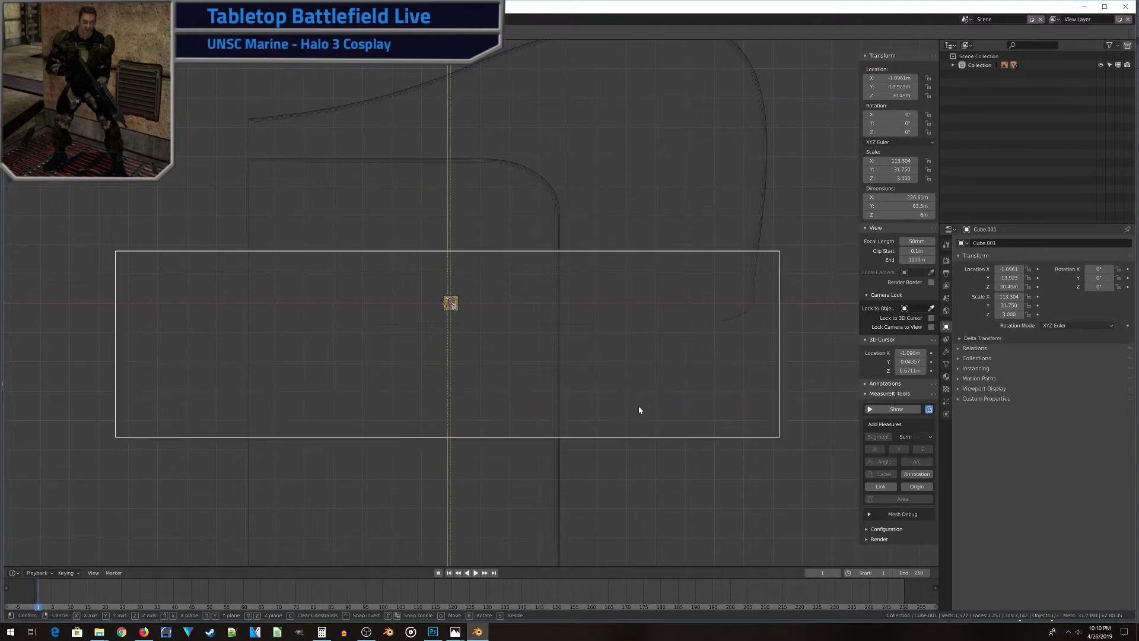
click(638, 410)
Step: Nudge the block another -1.75 m along Y and return to solid shading
scroll(629, 415, down, 3)
scroll(572, 413, up, 1)
key(g)
key(y)
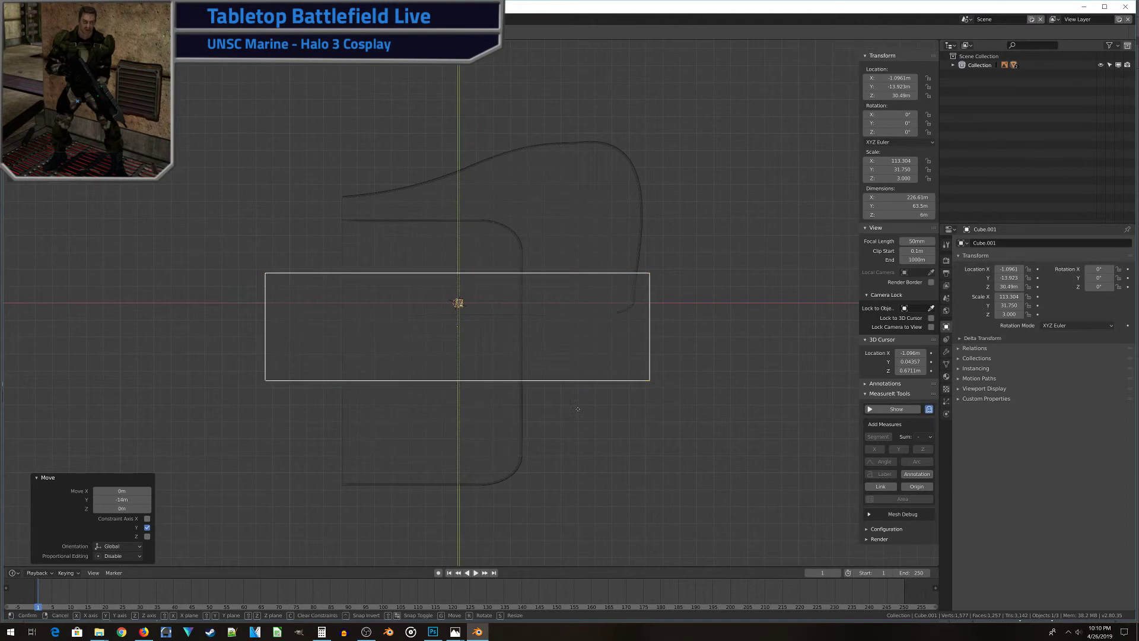
click(580, 415)
mouse_move(579, 415)
middle_down()
mouse_move(579, 431)
mouse_move(636, 436)
mouse_move(584, 413)
mouse_move(660, 435)
mouse_move(628, 327)
middle_up()
key(shift+z)
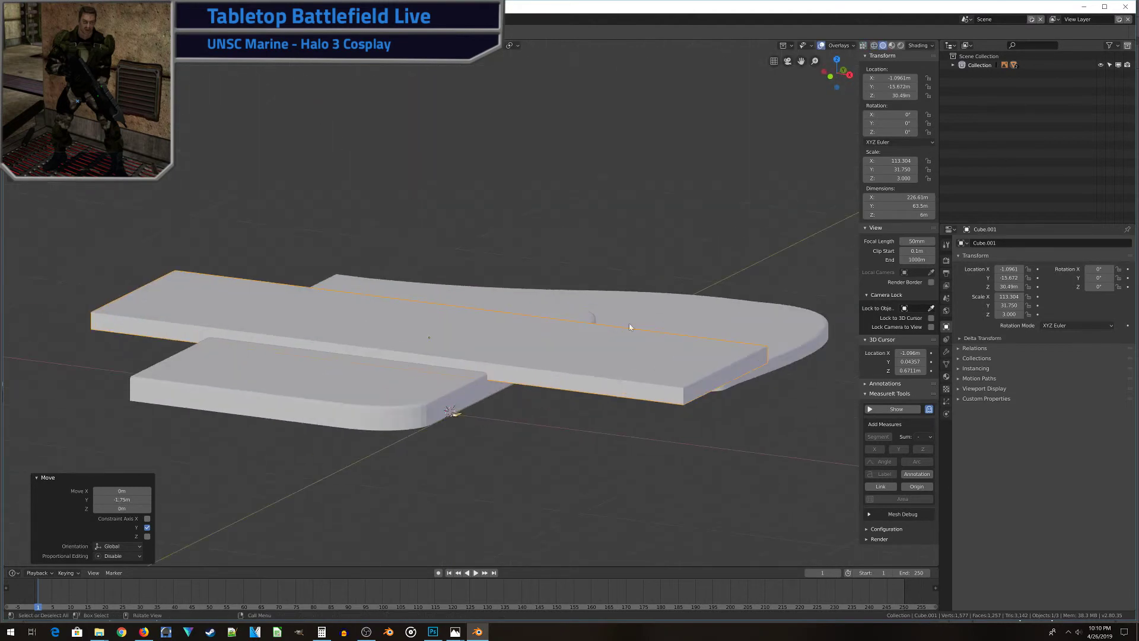
Step: Rename the block to Trench and the armor piece to Armor
click(1013, 242)
text(Trench)
key(Return)
right_click(349, 405)
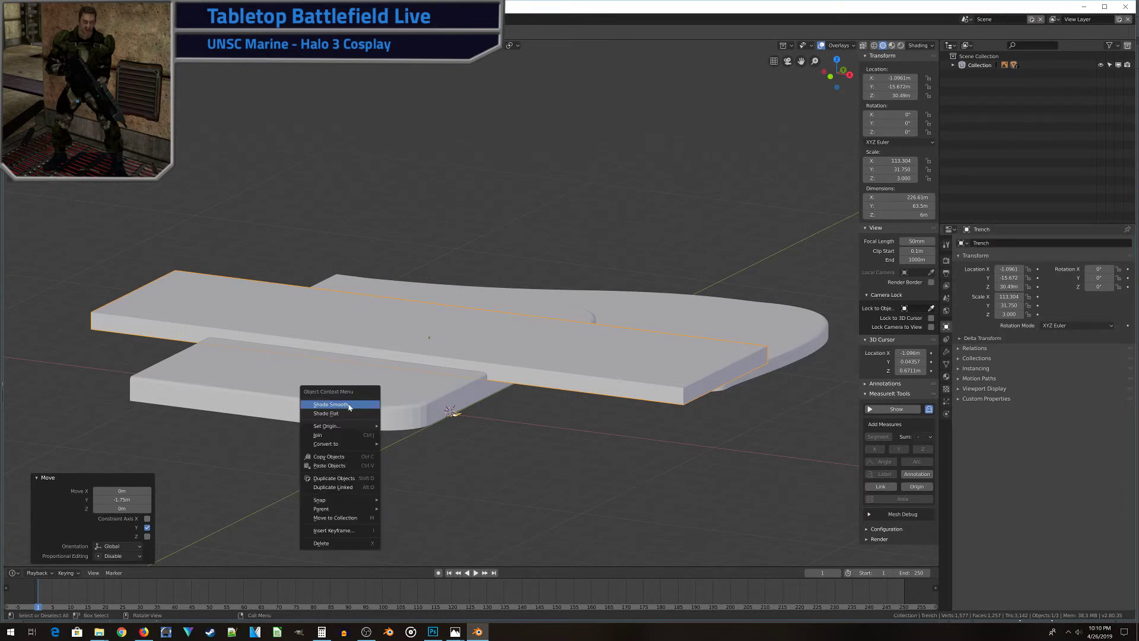
click(397, 388)
click(1009, 243)
text(Ar)
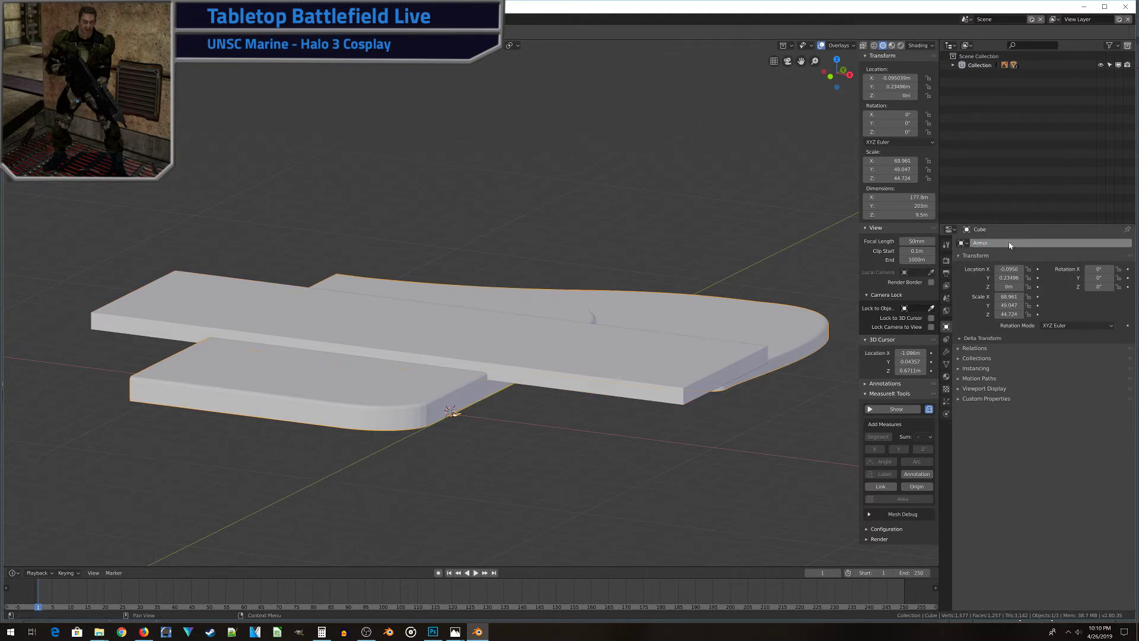
text(mor)
key(Return)
Step: Add a Boolean modifier to Armor with the Difference operation and Trench as the target object
middle_drag(623, 296, 580, 263)
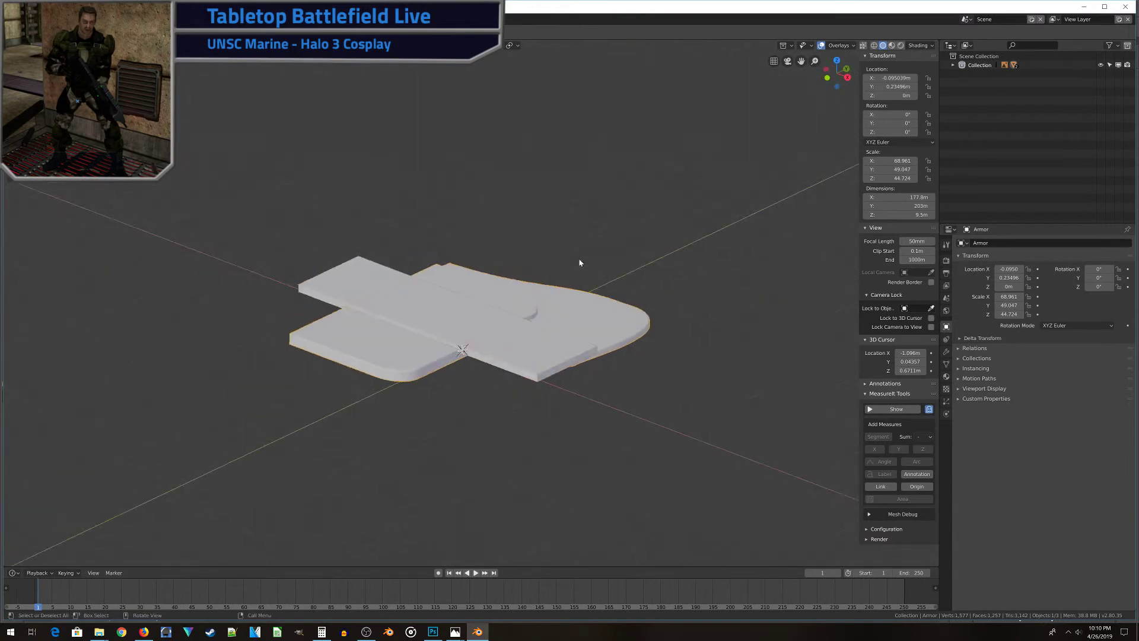
scroll(426, 394, up, 4)
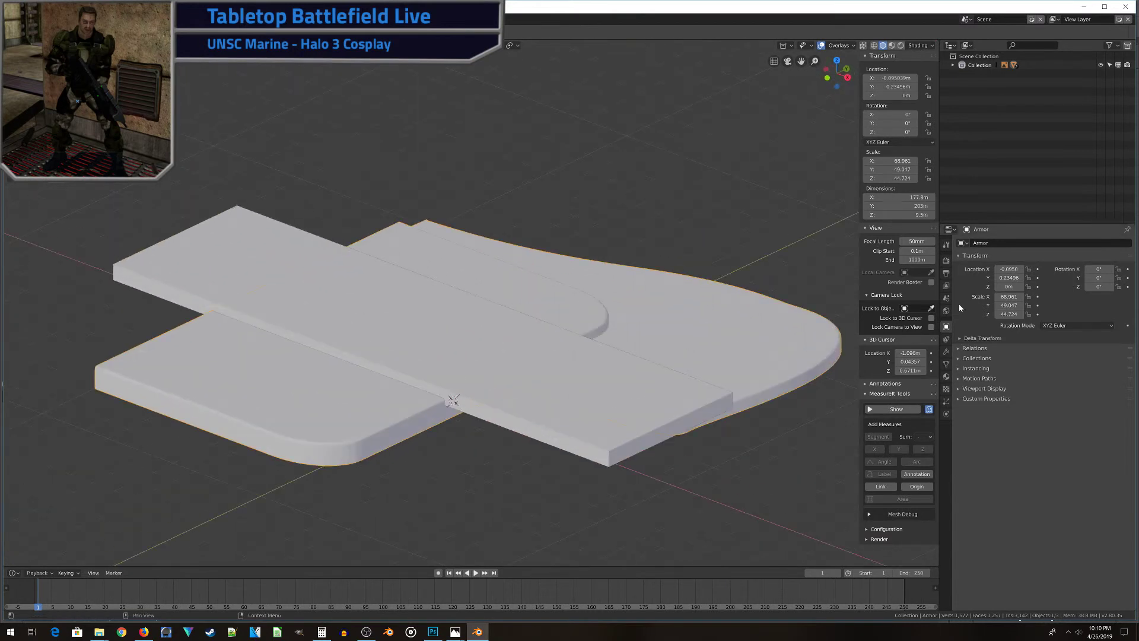
click(946, 353)
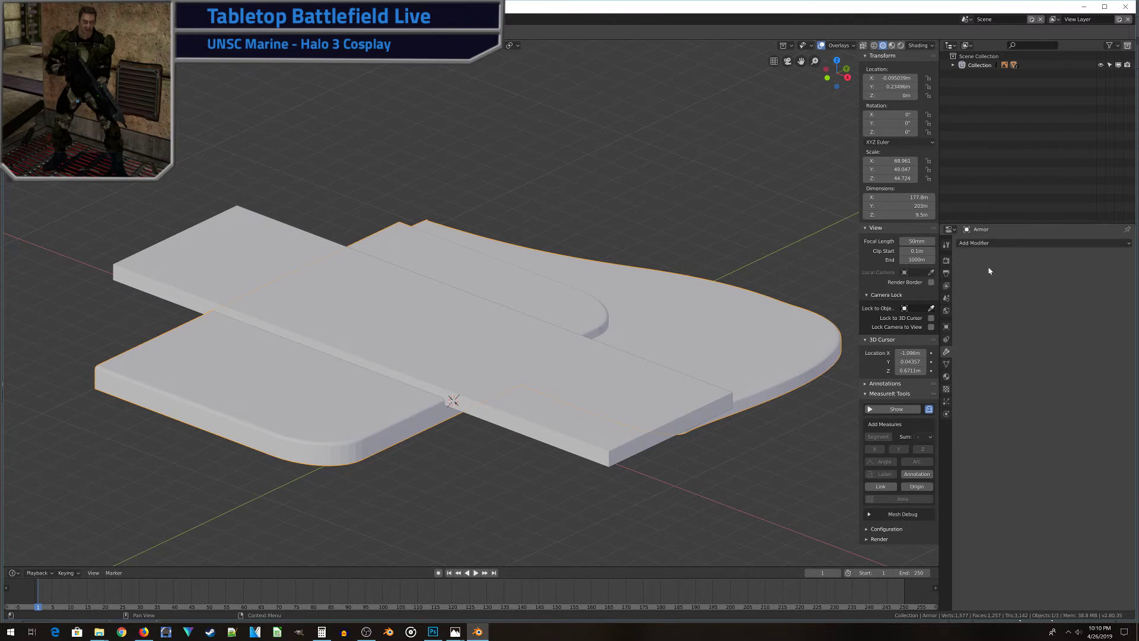
click(1000, 244)
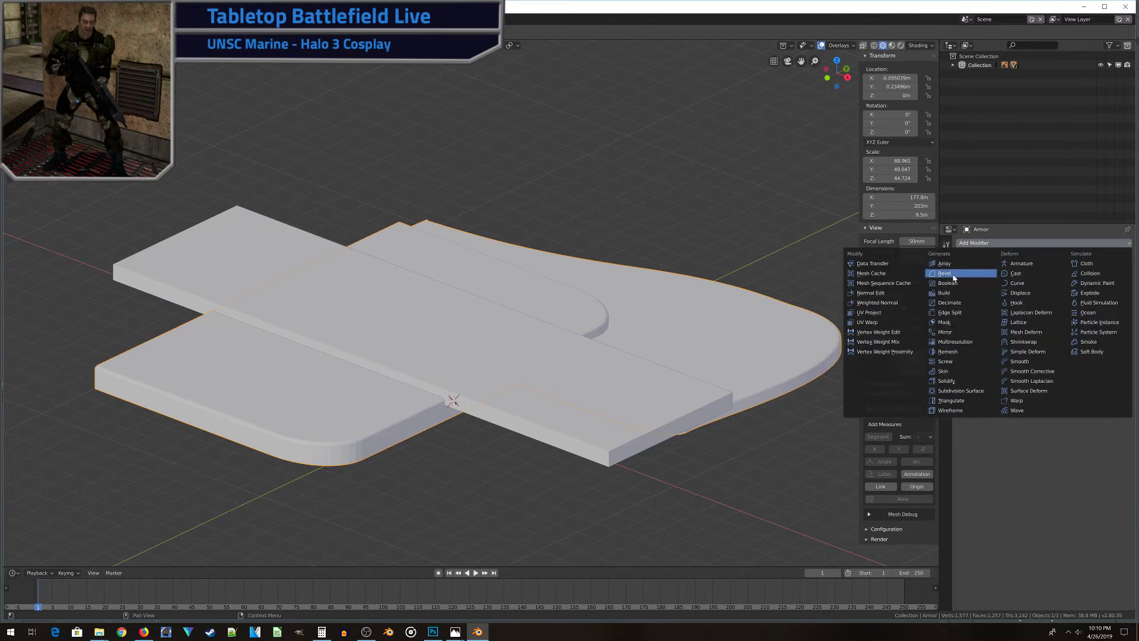
click(947, 283)
click(994, 291)
click(1000, 266)
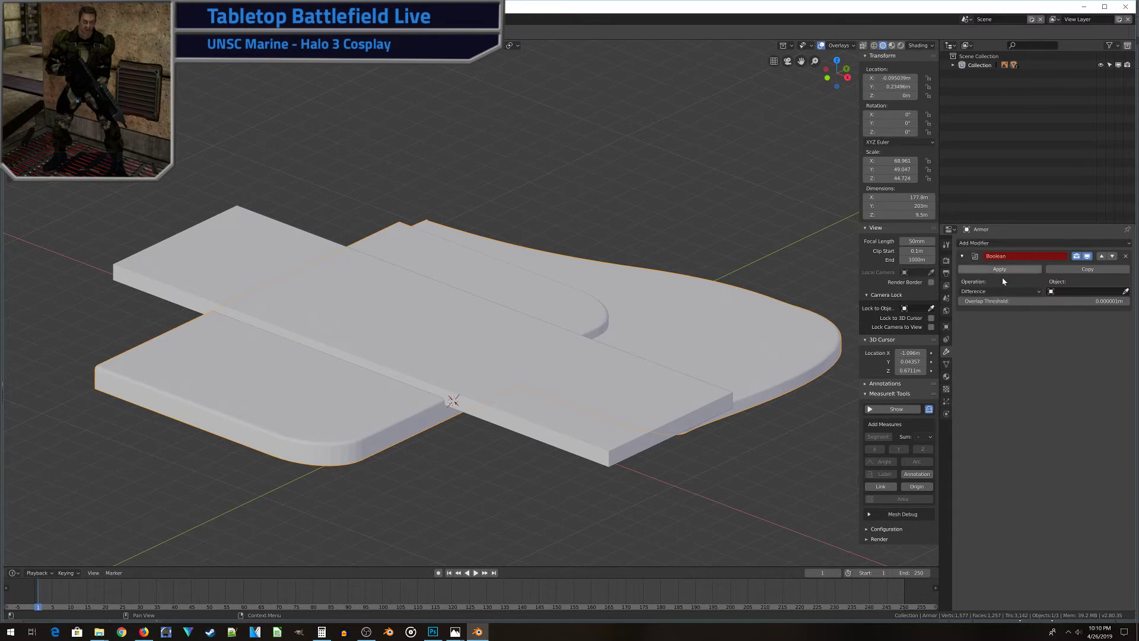
click(1103, 291)
click(1068, 305)
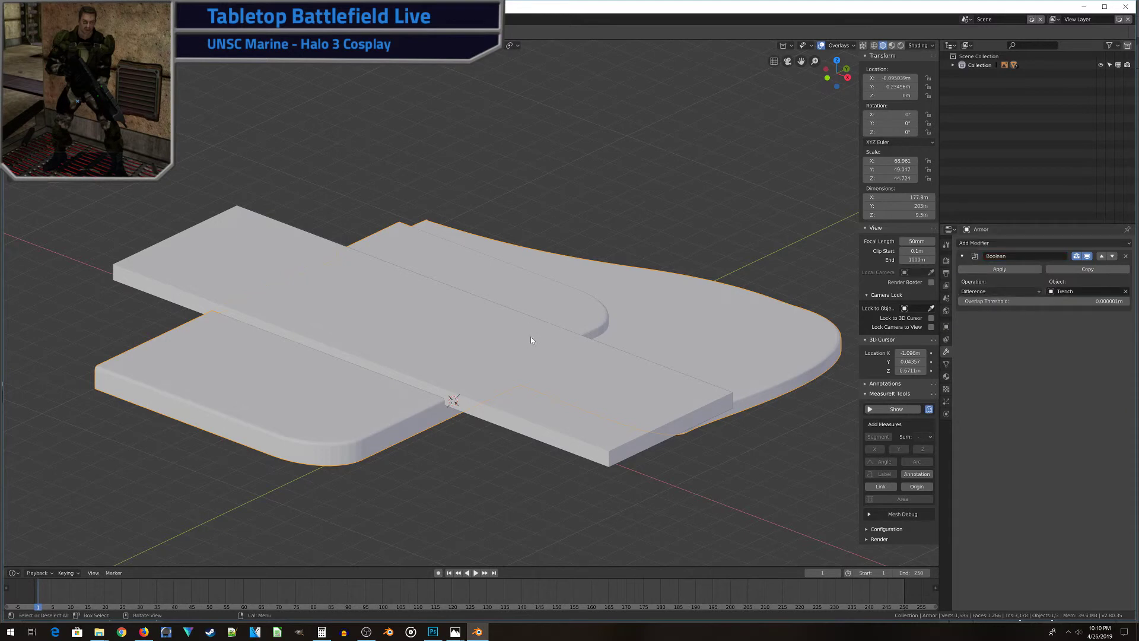
Step: Inspect the cut in wireframe shading and apply the Boolean modifier on Armor
key(z)
click(467, 324)
middle_drag(483, 351, 309, 348)
click(999, 269)
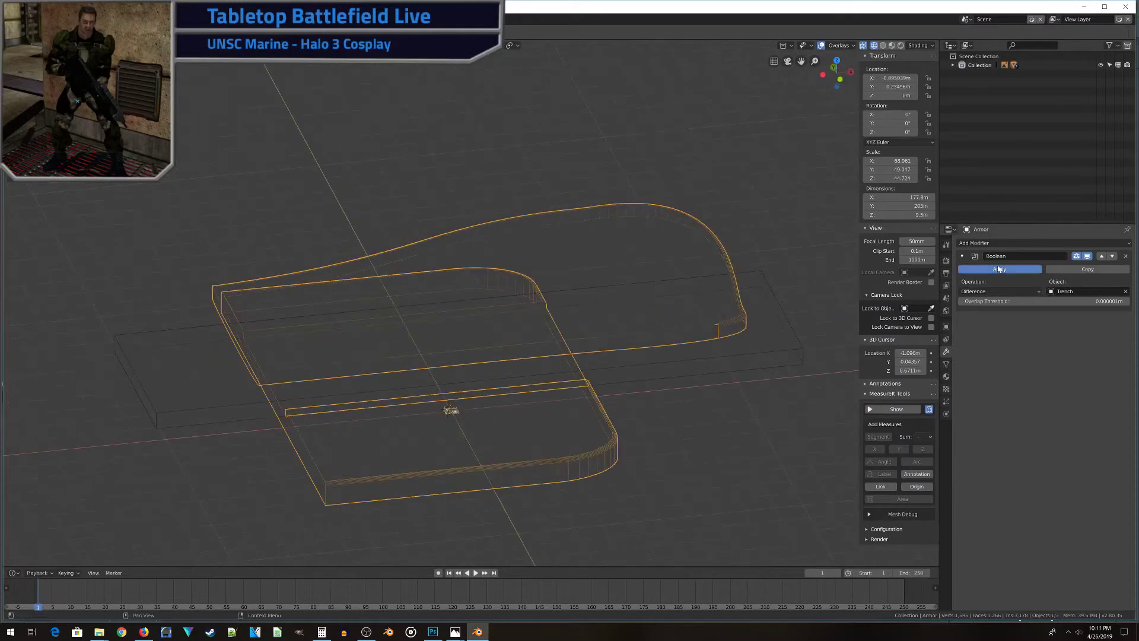
Step: Move the Trench block 549 m along Y, clear of the armor, and switch to solid shading
click(715, 367)
scroll(706, 367, down, 5)
key(g)
key(y)
click(483, 339)
middle_drag(483, 339, 437, 346)
key(z)
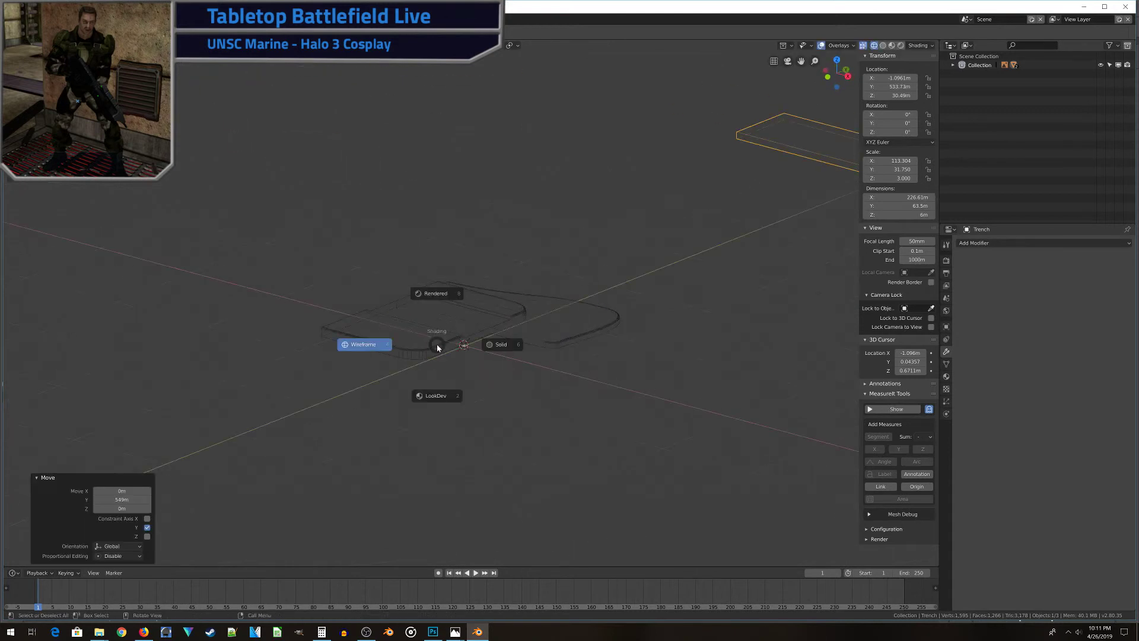
click(479, 349)
Step: Examine the cut trench from several angles and from above, in solid and wireframe shading
scroll(480, 349, up, 6)
middle_drag(443, 369, 216, 379)
scroll(403, 388, down, 4)
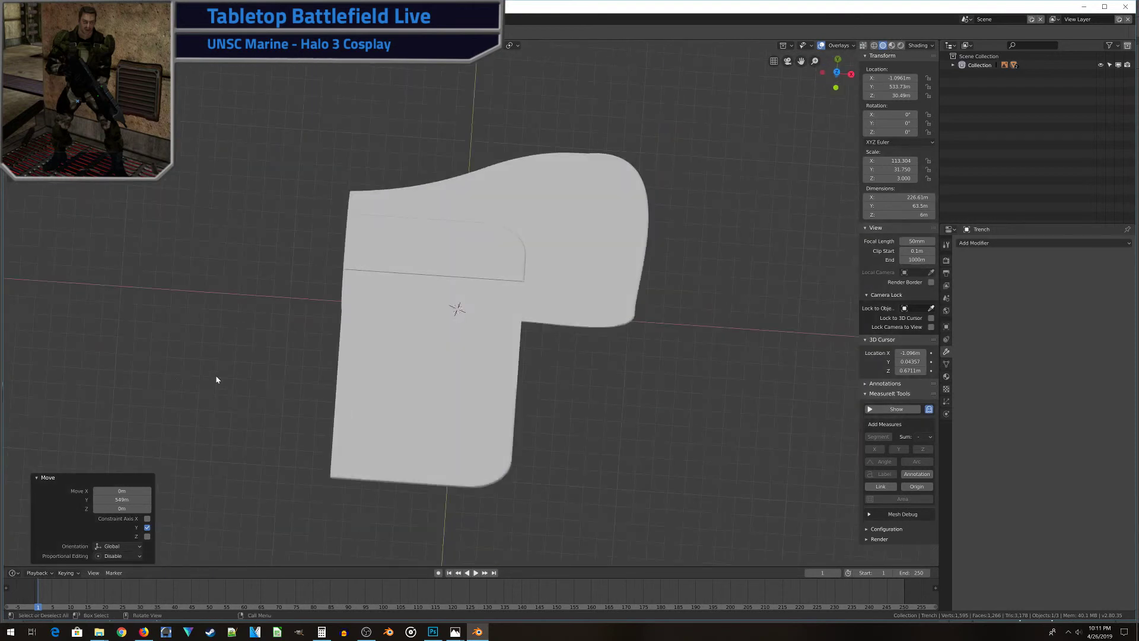
key(KP_7)
scroll(257, 363, up, 3)
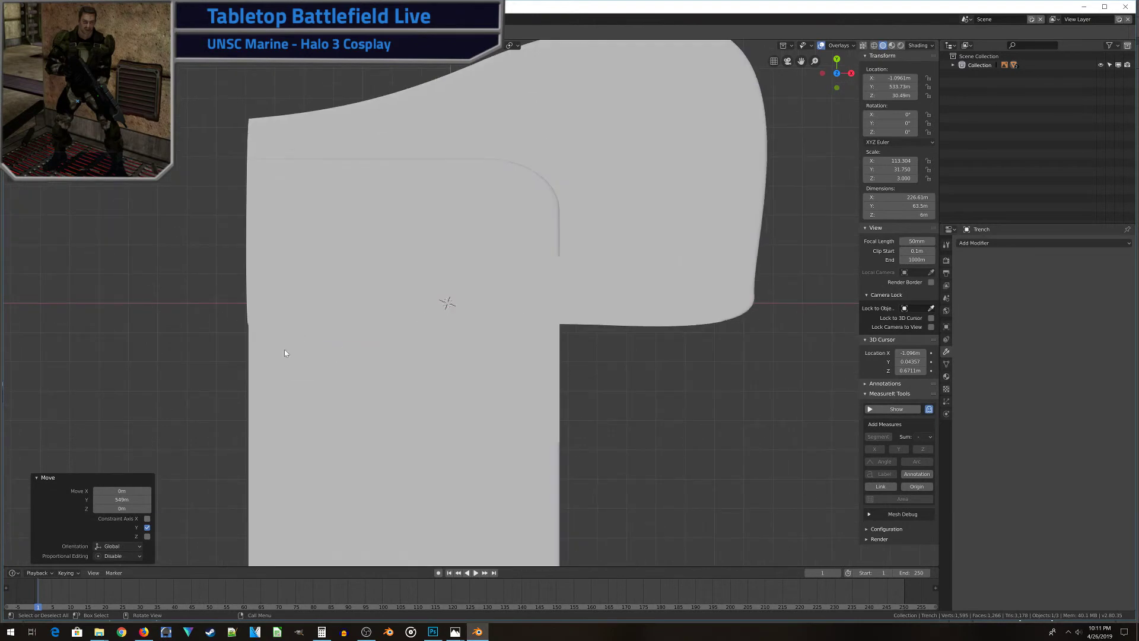
key(z)
click(208, 348)
shift+middle_drag(252, 346, 341, 356)
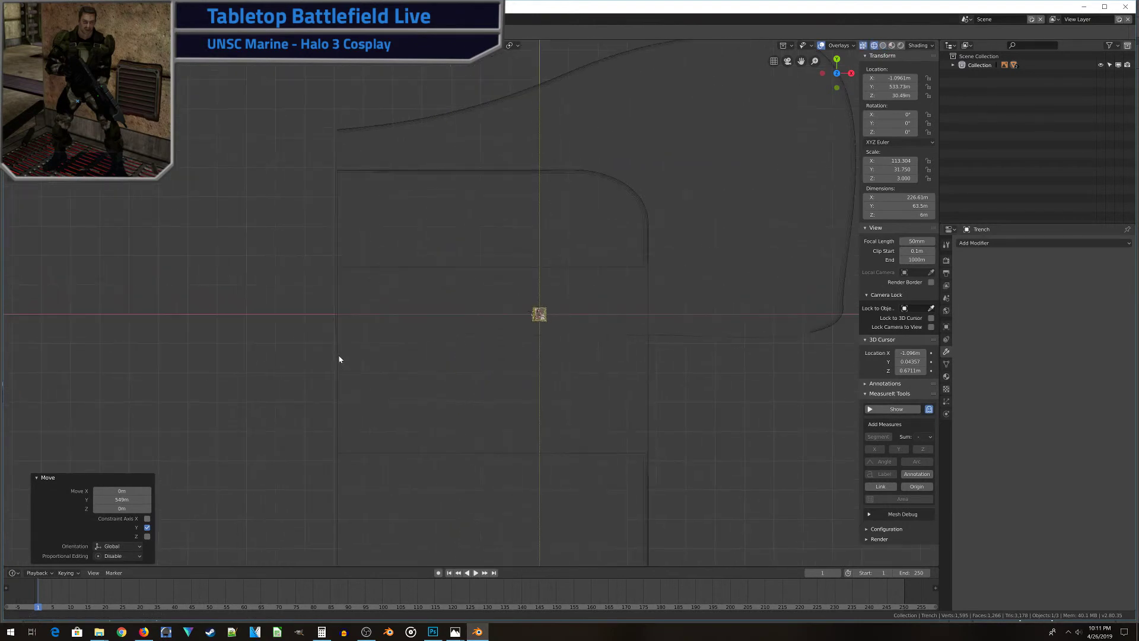
Step: Select the armor piece and examine the alignment of its straight left edge in top view
click(346, 176)
shift+middle_drag(386, 266, 434, 269)
scroll(434, 269, down, 1)
scroll(405, 264, up, 3)
shift+middle_drag(423, 308, 442, 287)
scroll(440, 288, down, 3)
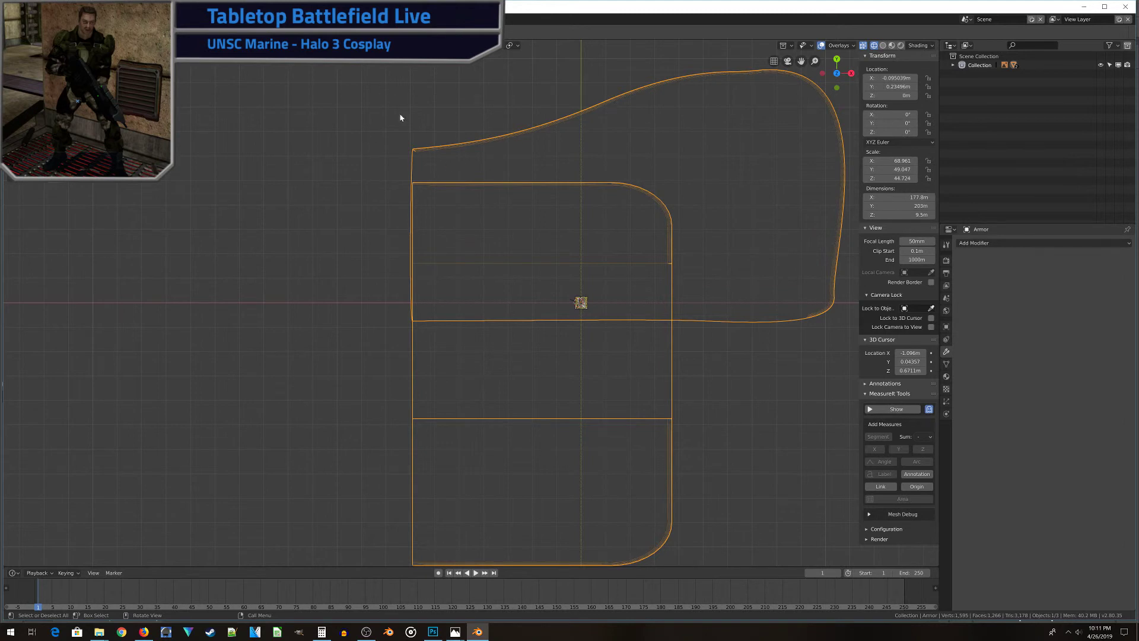
scroll(399, 460, down, 1)
shift+middle_drag(399, 461, 411, 216)
shift+middle_drag(474, 170, 447, 251)
scroll(440, 211, down, 1)
Step: In Edit Mode, clear the selection and box-select all vertices along the armor's straight left edge
key(Tab)
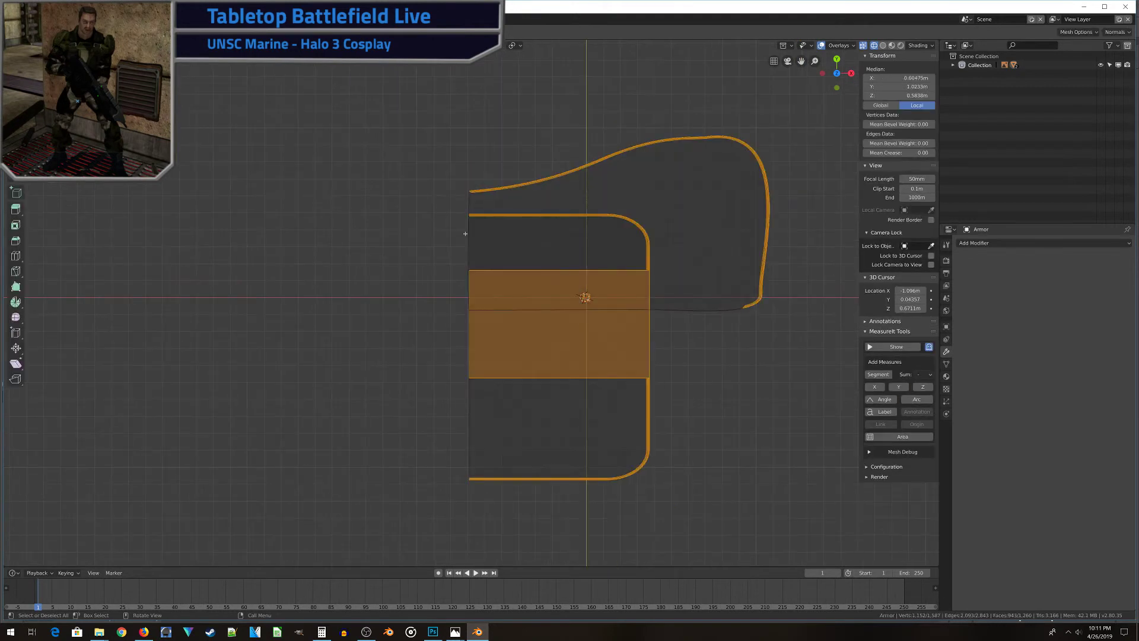
key(a)
key(alt+a)
key(b)
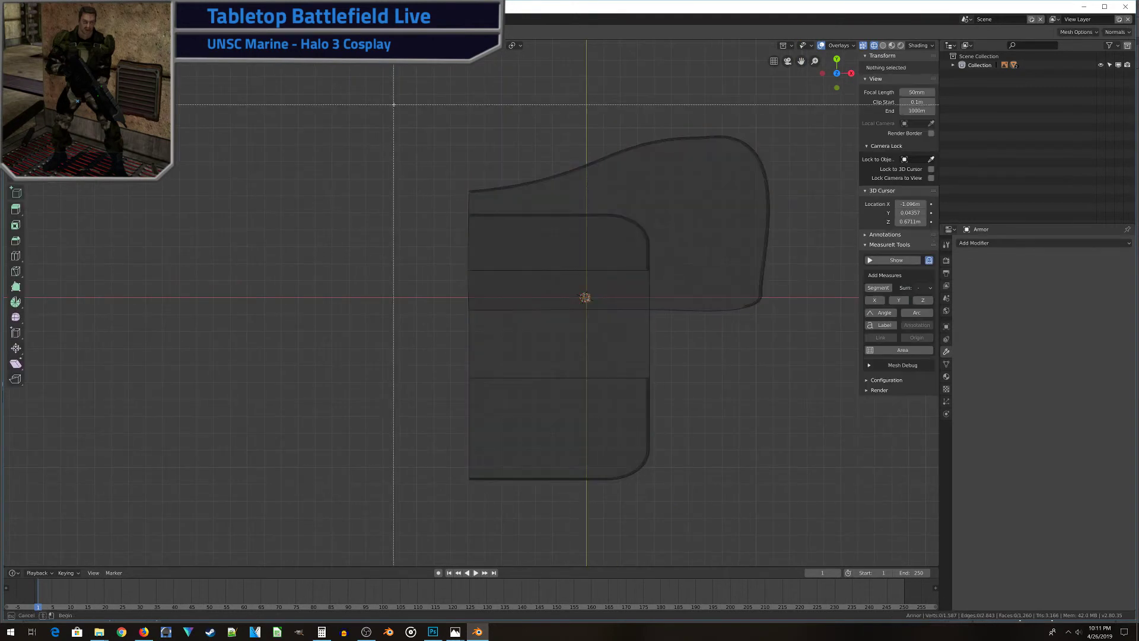
drag(385, 103, 469, 563)
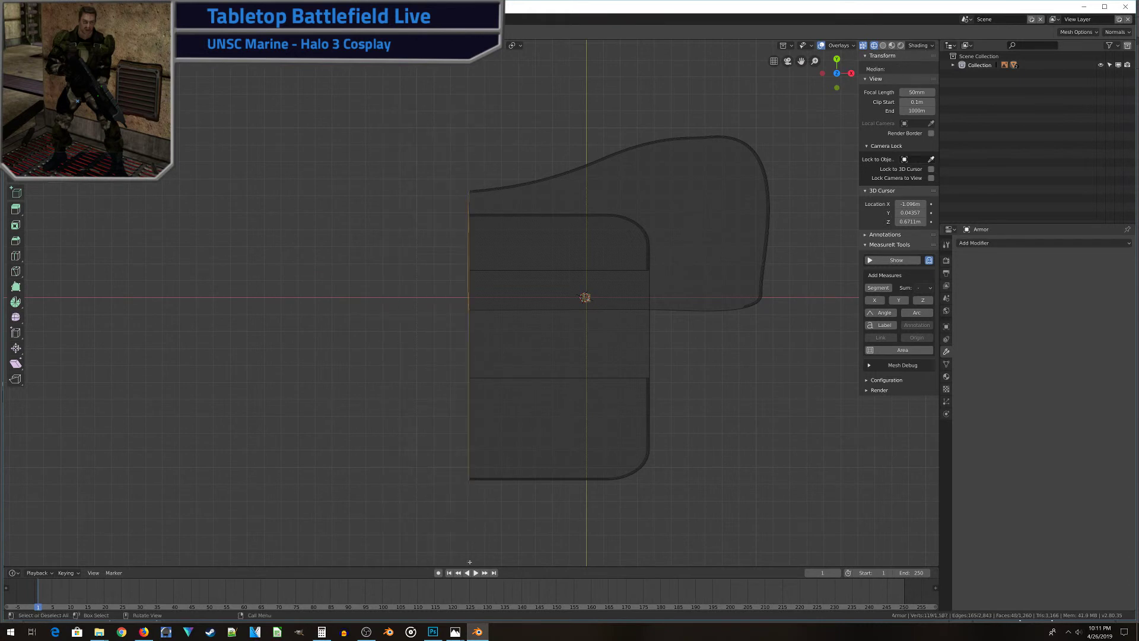
key(KP_Decimal)
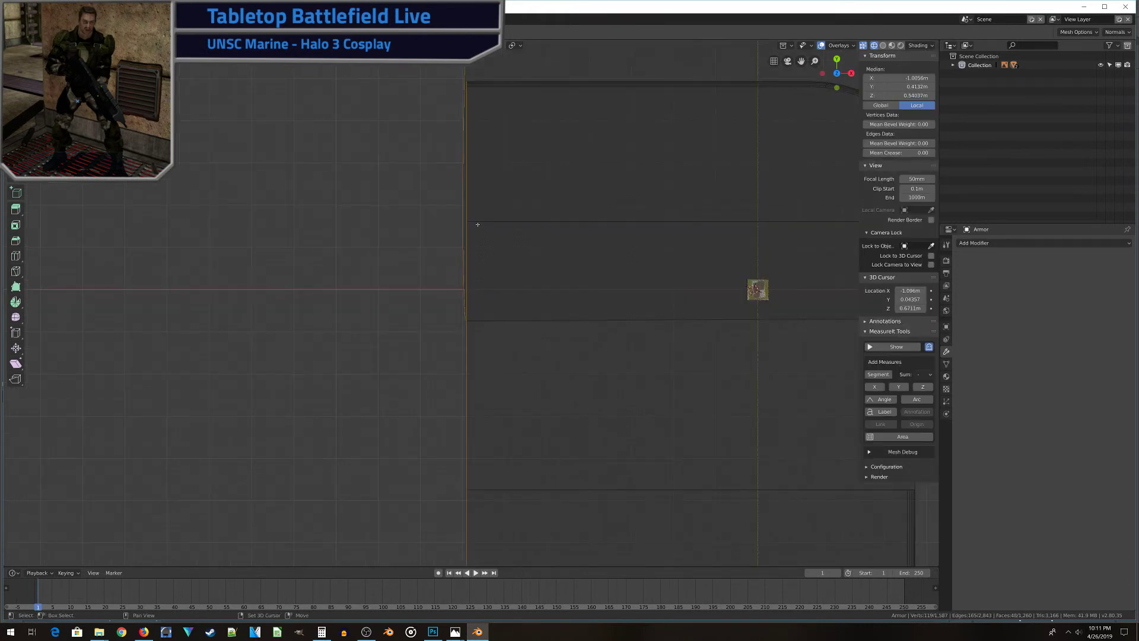
shift+middle_drag(477, 199, 459, 453)
scroll(459, 352, down, 6)
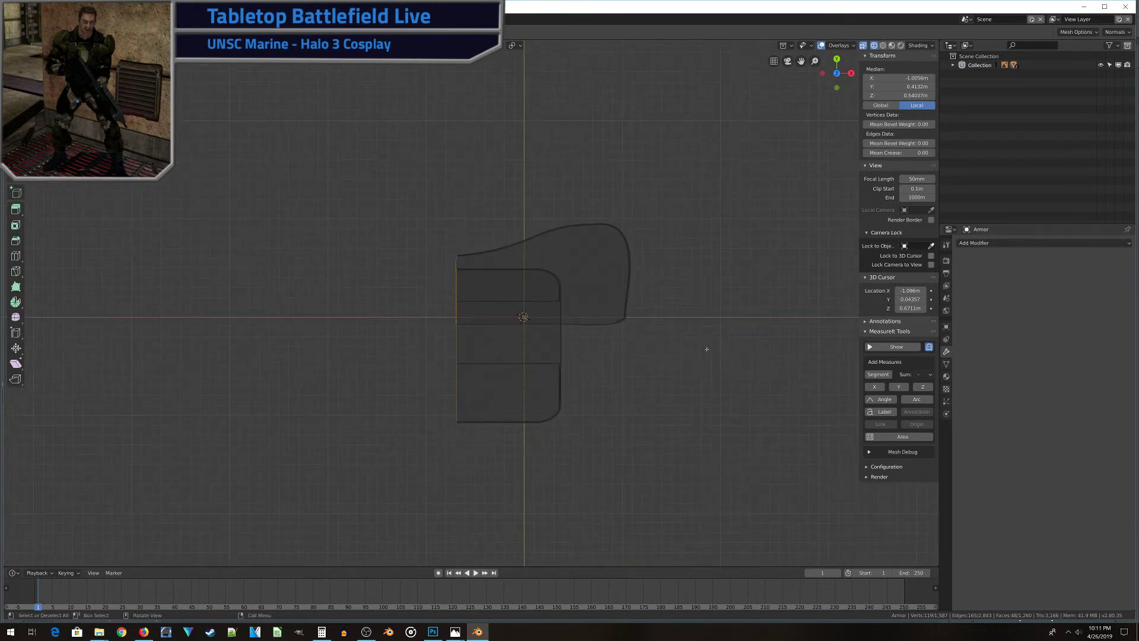
Step: Flatten the selected left-edge vertices into one line by repeatedly scaling them toward zero along X
key(g)
key(y)
key(x)
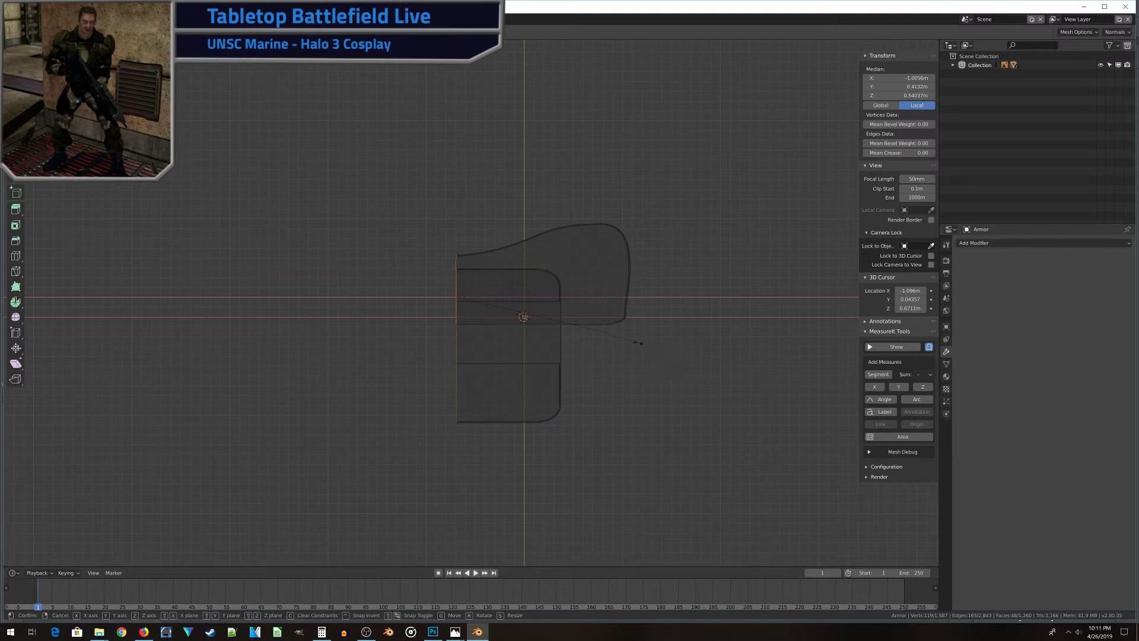
click(469, 308)
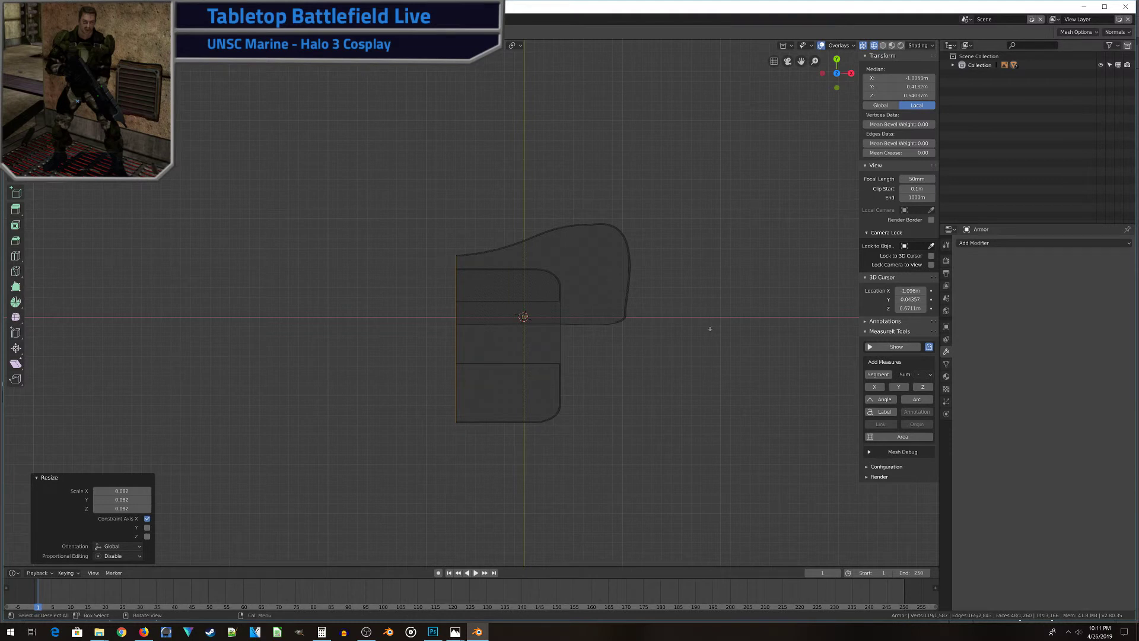
key(s)
key(x)
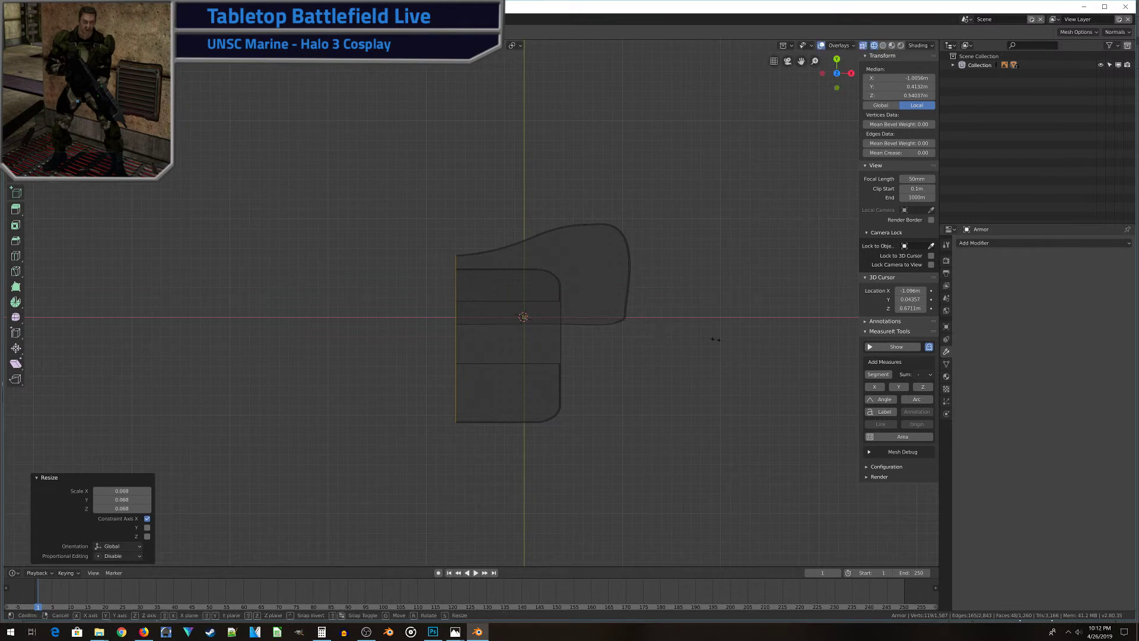
click(465, 311)
key(s)
key(x)
click(471, 301)
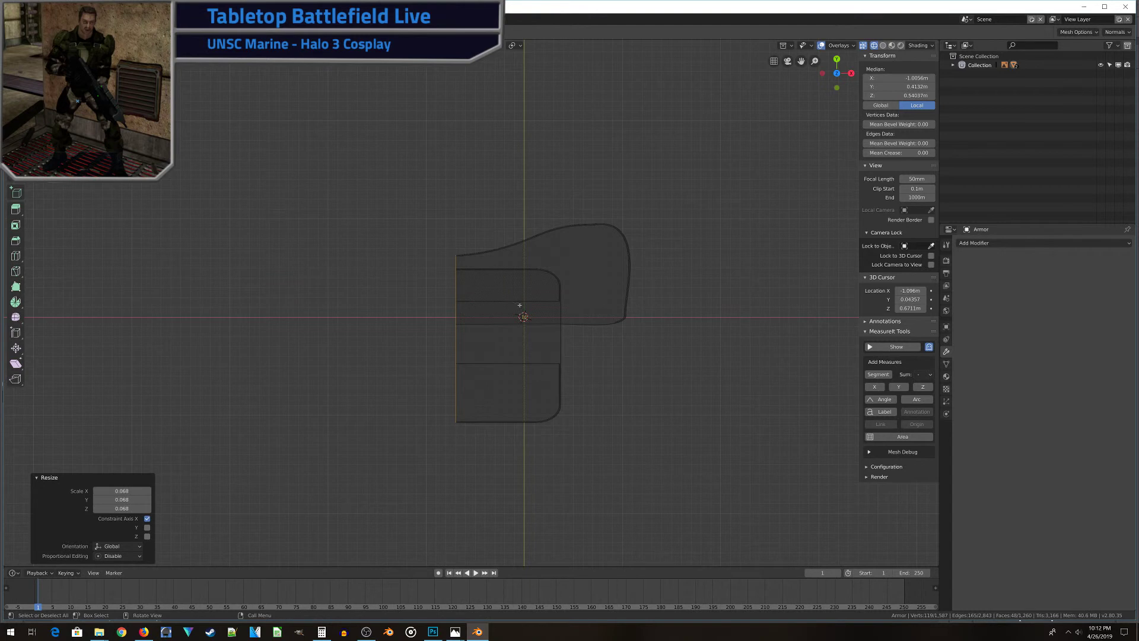
key(s)
key(x)
click(472, 301)
key(s)
key(x)
click(492, 305)
key(s)
key(x)
click(474, 296)
Step: Examine the flattened side face of the armor from several angles in solid shading
key(Tab)
mouse_move(478, 315)
middle_down()
mouse_move(522, 323)
mouse_move(483, 297)
mouse_move(517, 300)
mouse_move(518, 383)
mouse_move(518, 364)
mouse_move(552, 364)
mouse_move(569, 323)
mouse_move(630, 349)
mouse_move(471, 331)
mouse_move(611, 343)
mouse_move(561, 342)
mouse_move(524, 313)
mouse_move(475, 309)
mouse_move(491, 338)
mouse_move(647, 338)
middle_up()
scroll(590, 382, up, 5)
key(shift+z)
key(Tab)
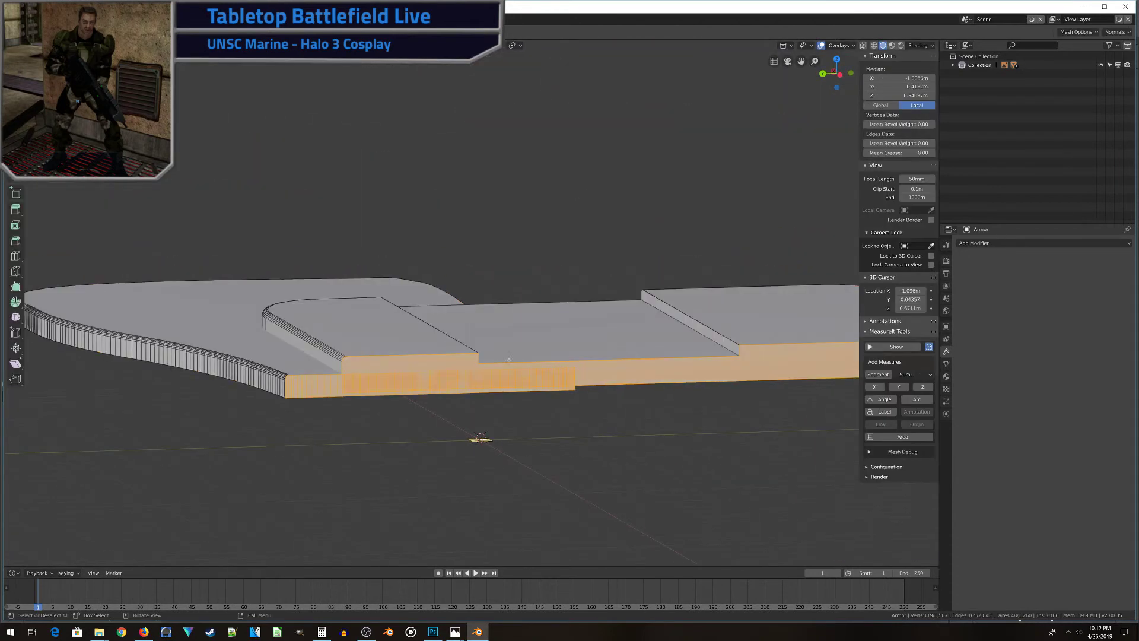
middle_drag(482, 352, 492, 372)
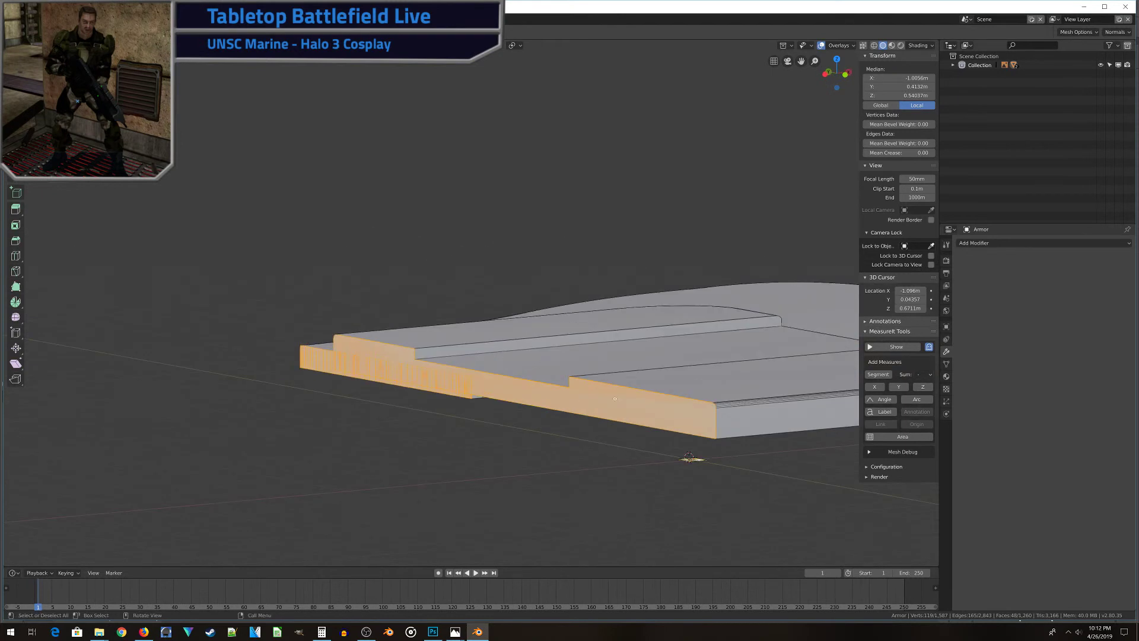
Step: Select all the geometry linked to the raised, stepped plate of the armor
click(657, 391)
middle_drag(634, 387, 617, 356)
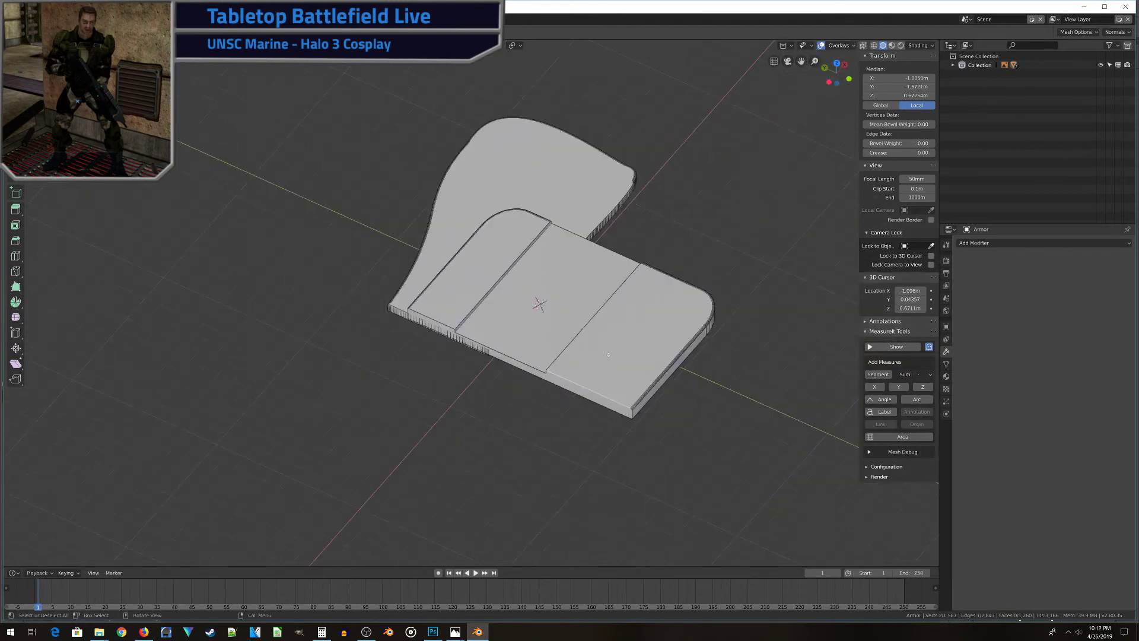
key(ctrl+l)
scroll(577, 369, up, 2)
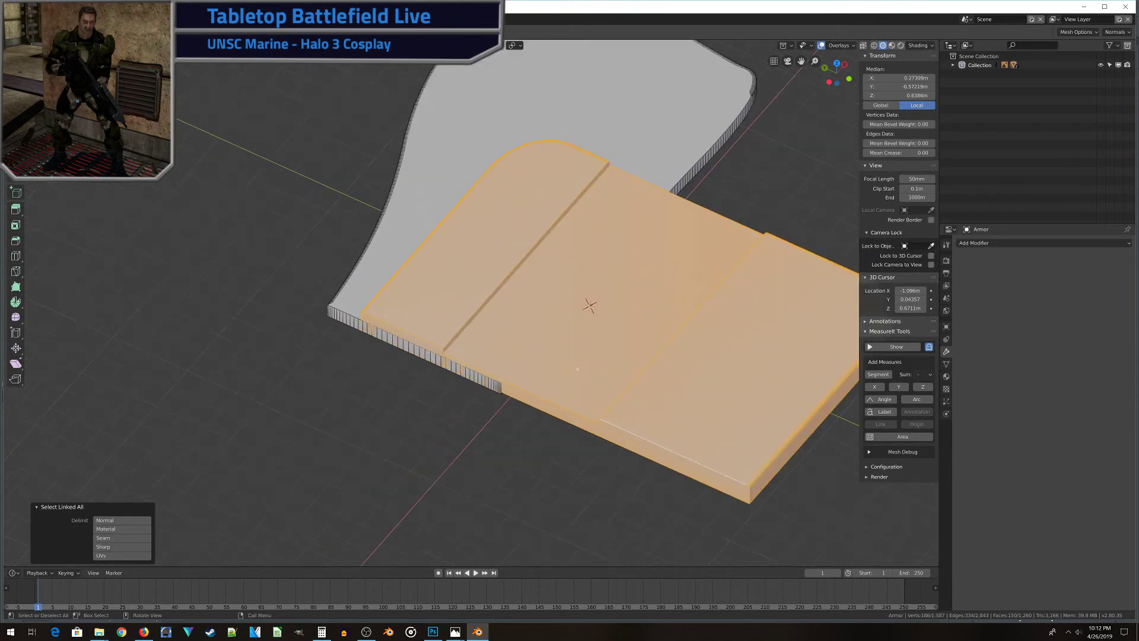
Step: Lower the selected stepped plate about 1.02 m along Z, toward the underside of the curved plate, in front view
key(KP_1)
scroll(577, 369, up, 5)
middle_drag(387, 401, 491, 408)
scroll(503, 416, up, 4)
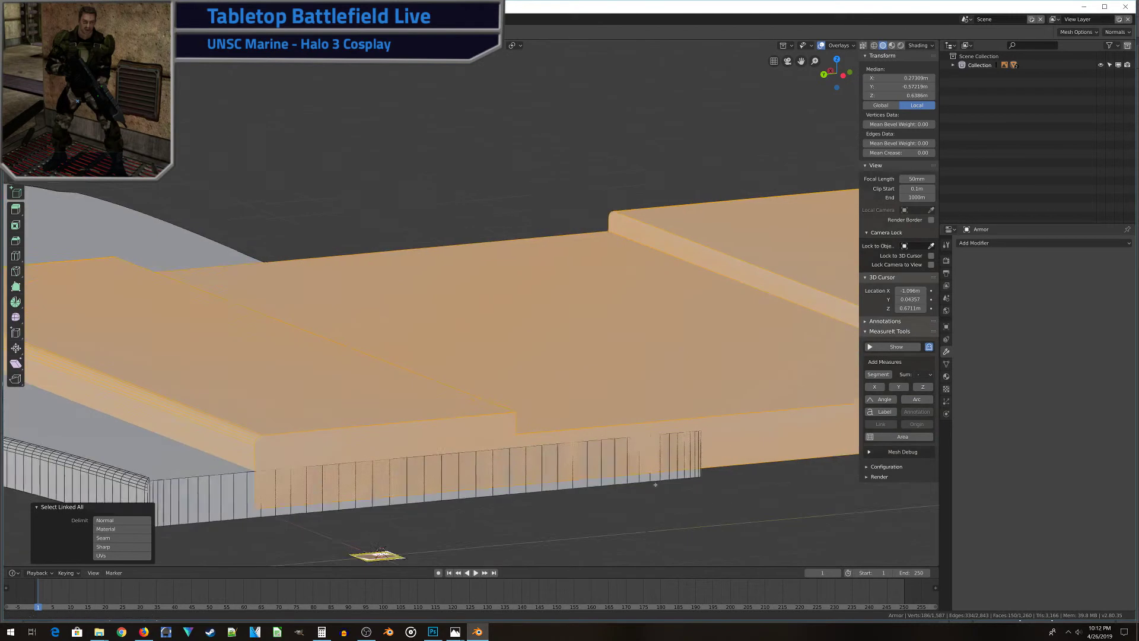
scroll(530, 356, down, 2)
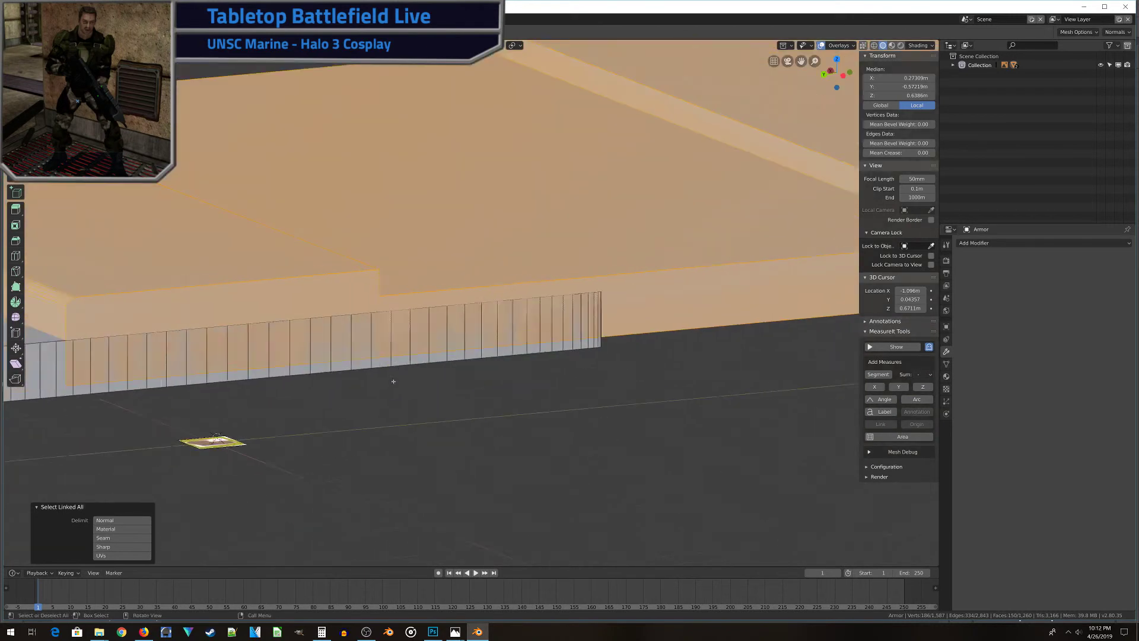
key(KP_1)
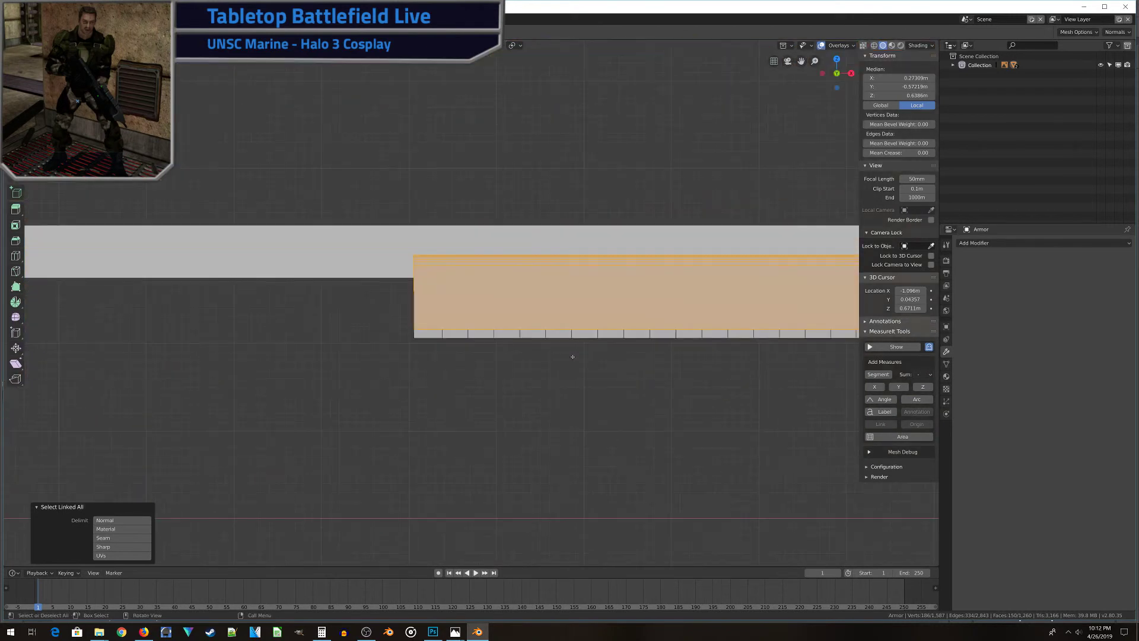
scroll(572, 357, up, 3)
key(g)
key(z)
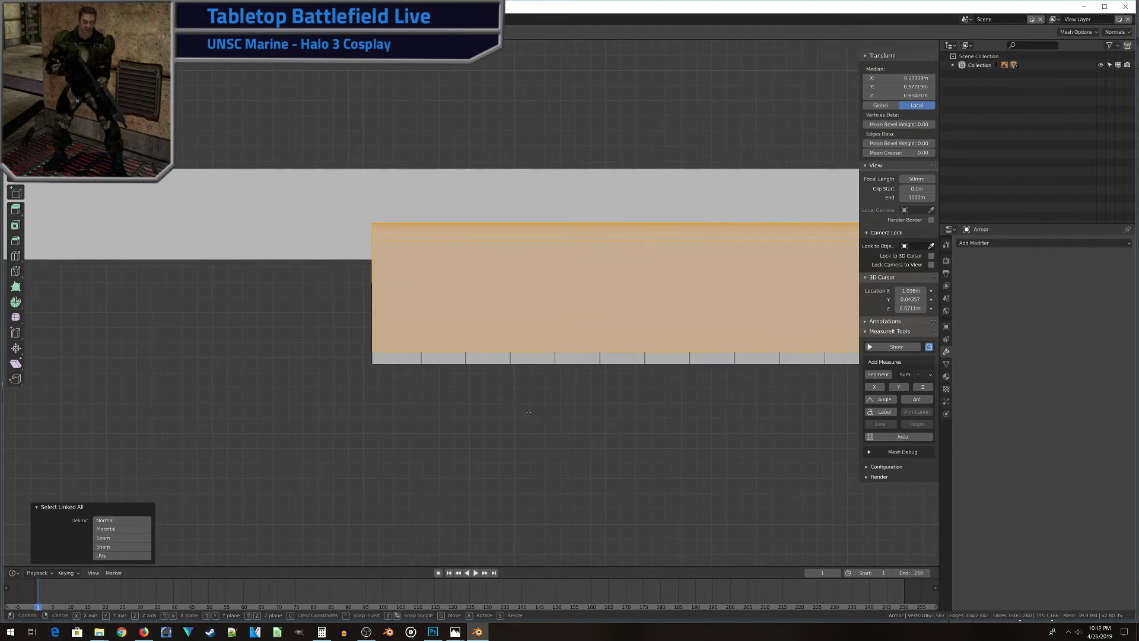
click(552, 425)
Step: Scale the selected stepped plate along Z by about 1.312 to thicken it
scroll(593, 410, down, 3)
middle_drag(605, 399, 647, 458)
scroll(662, 385, down, 3)
key(g)
key(z)
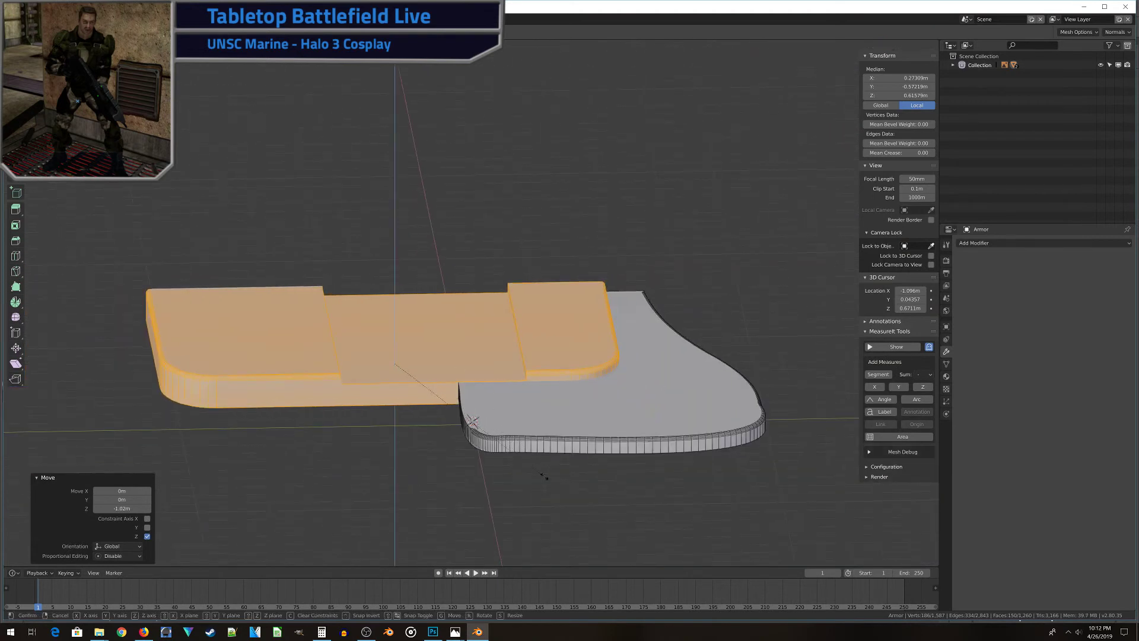
click(544, 477)
Step: Raise the selected stepped plate about 2.14 m along Z to align its underside with the curved plate's bottom edge
scroll(544, 476, up, 1)
middle_drag(475, 484, 418, 416)
scroll(582, 437, up, 2)
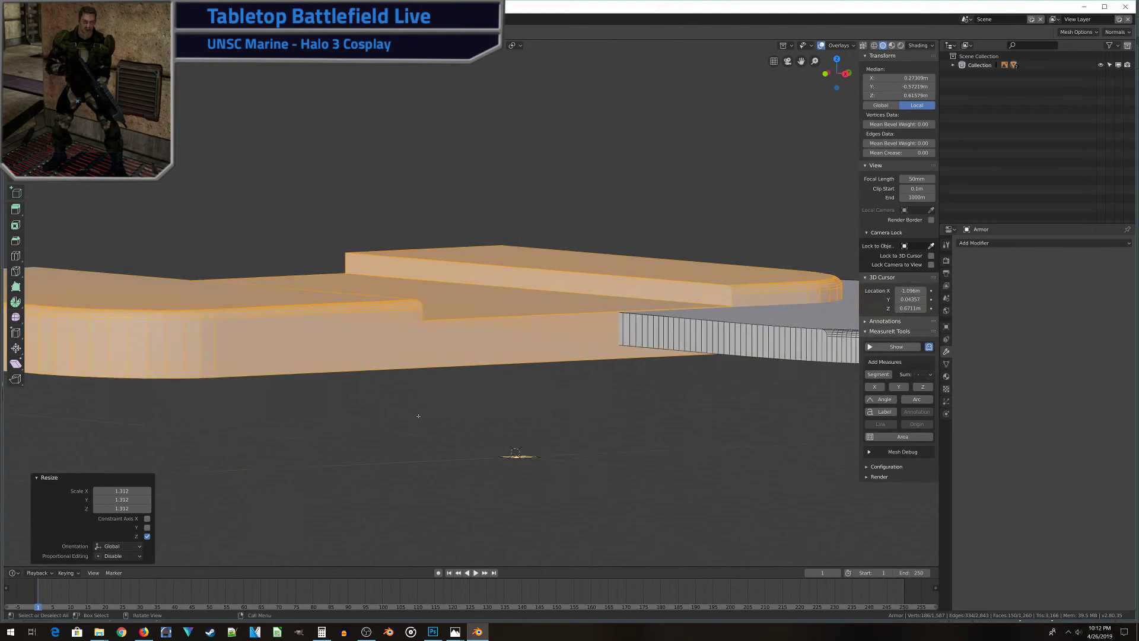
scroll(419, 416, up, 1)
key(g)
key(z)
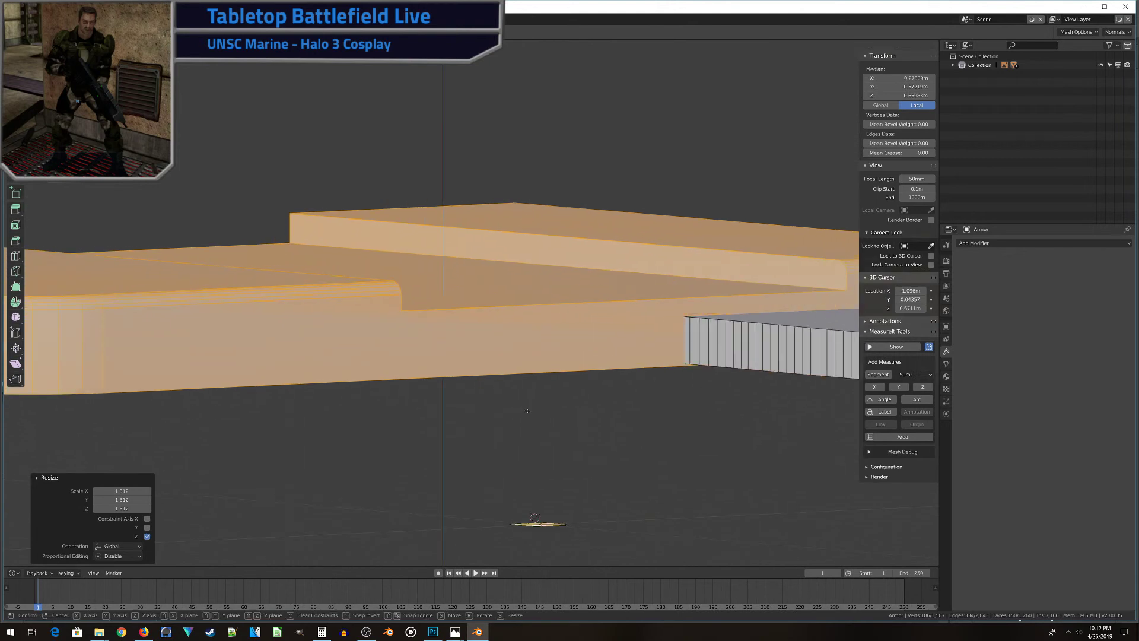
click(546, 400)
scroll(558, 354, up, 3)
mouse_move(558, 354)
middle_down()
mouse_move(590, 373)
mouse_move(668, 376)
mouse_move(548, 363)
middle_up()
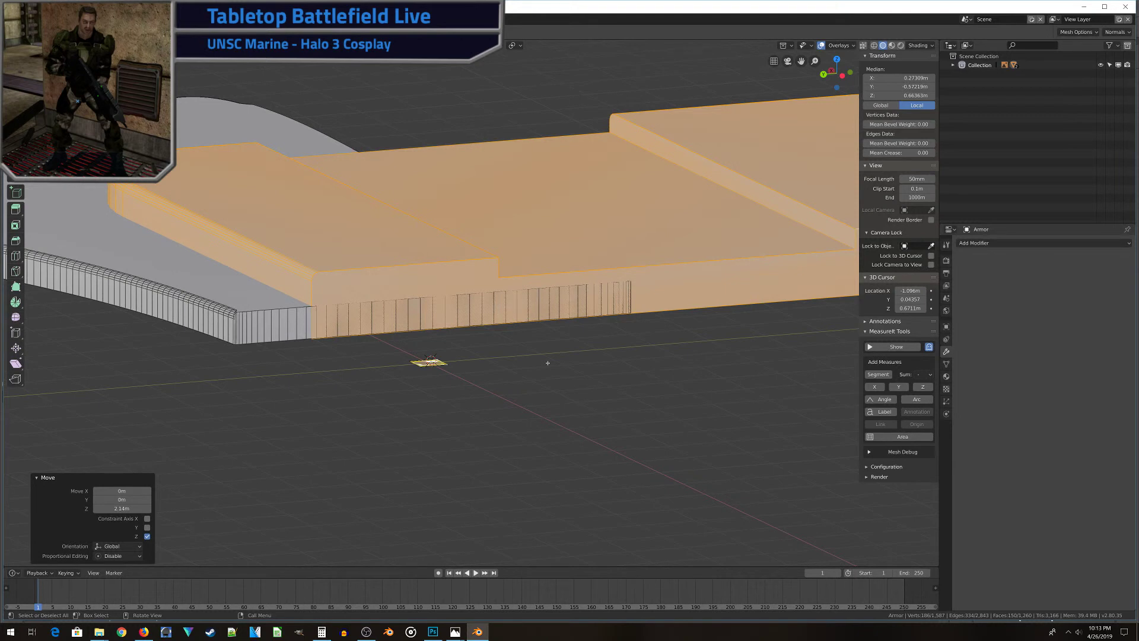
Step: In front-view wireframe, clear the selection and box-select all the vertices along the underside of both plates
key(KP_1)
scroll(483, 239, down, 6)
scroll(538, 305, up, 5)
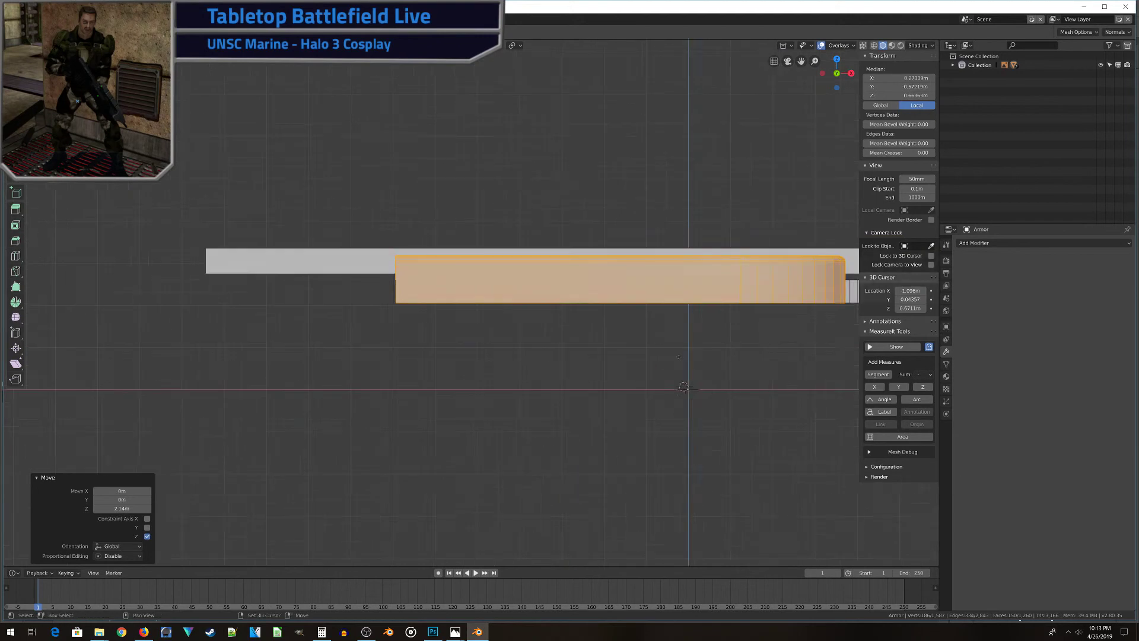
key(a)
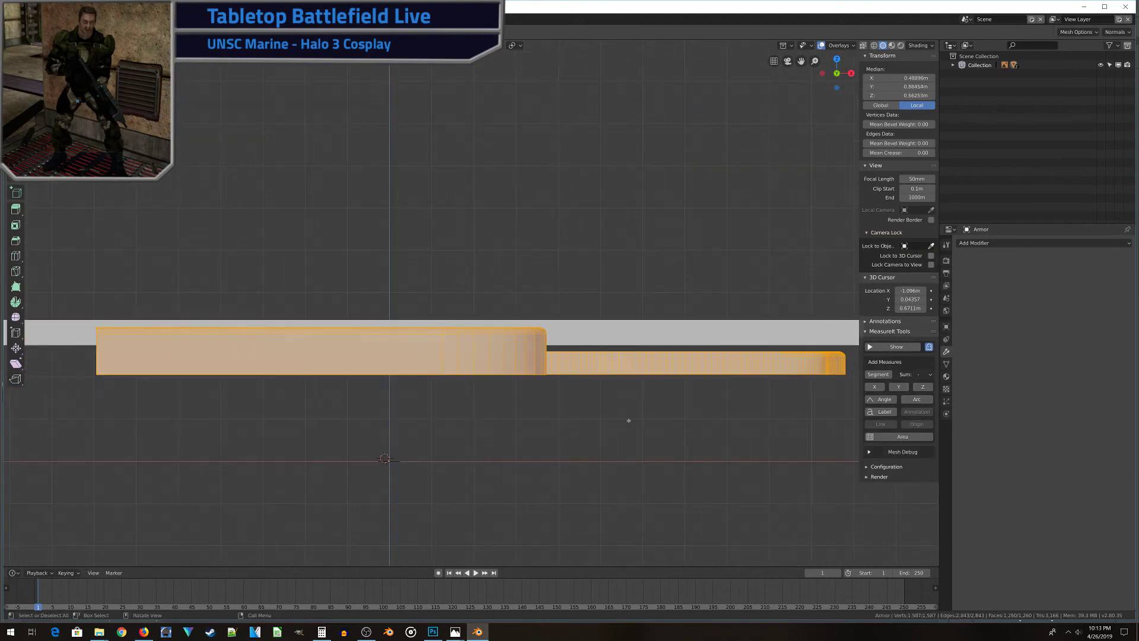
key(KP_Decimal)
scroll(291, 412, up, 3)
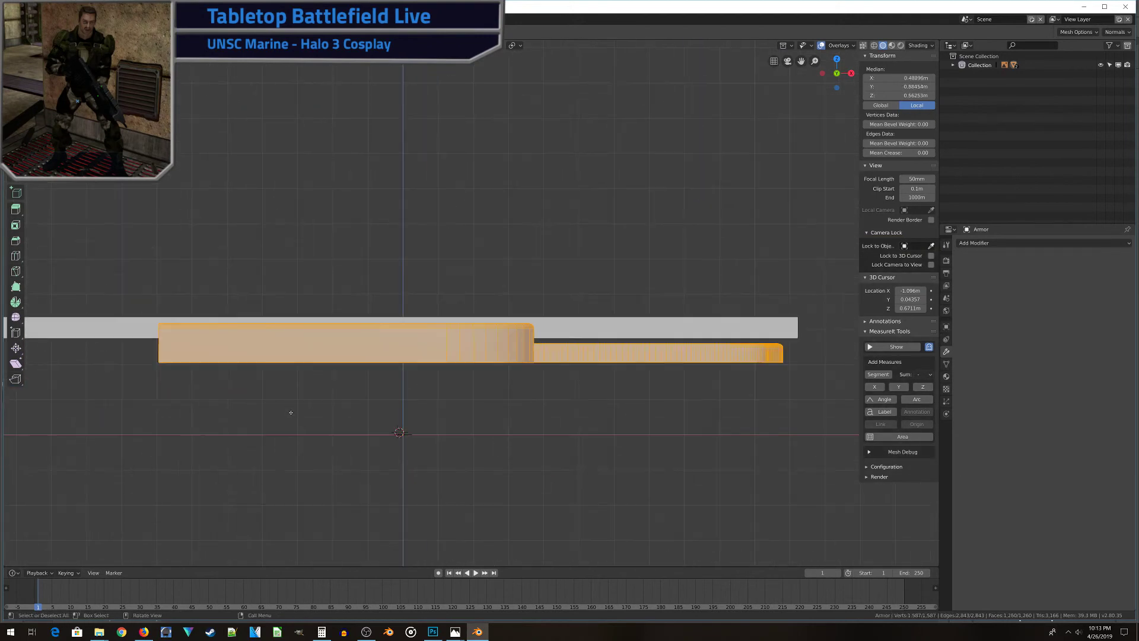
key(alt+a)
key(z)
click(171, 408)
key(b)
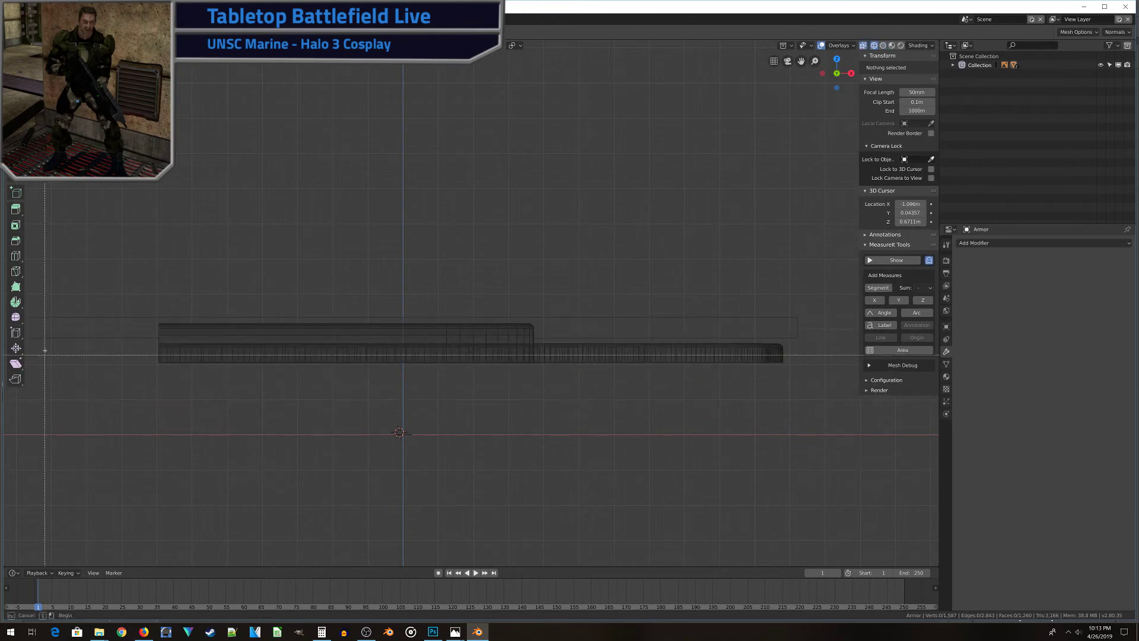
drag(77, 356, 890, 442)
scroll(587, 448, down, 1)
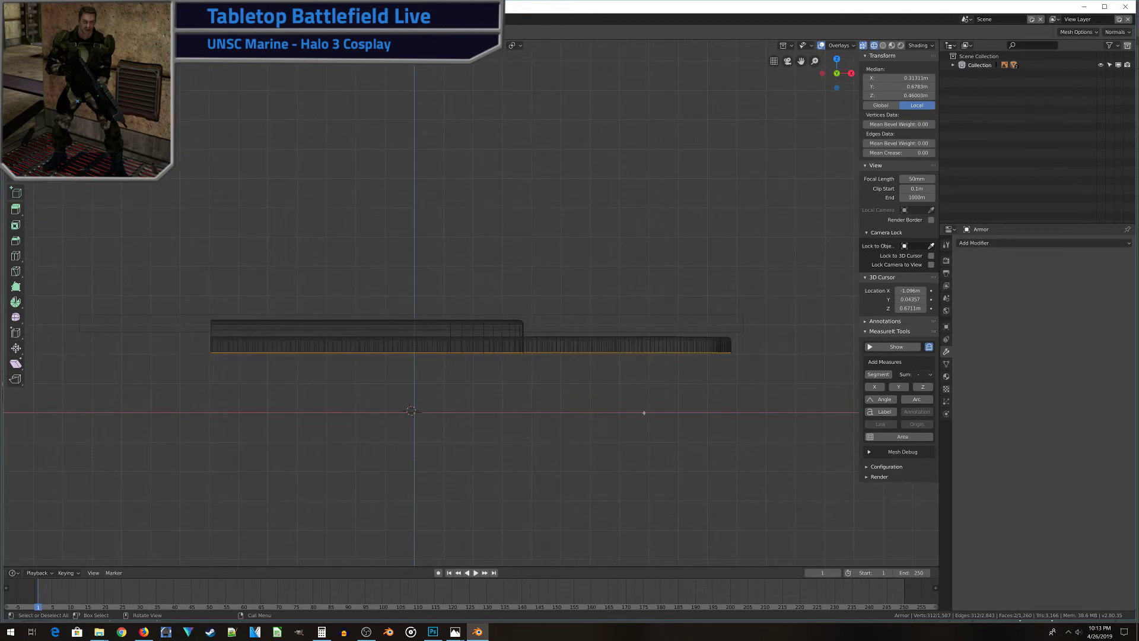
Step: Flatten the selected underside vertices into one plane by repeatedly scaling them toward zero along Z
key(s)
key(z)
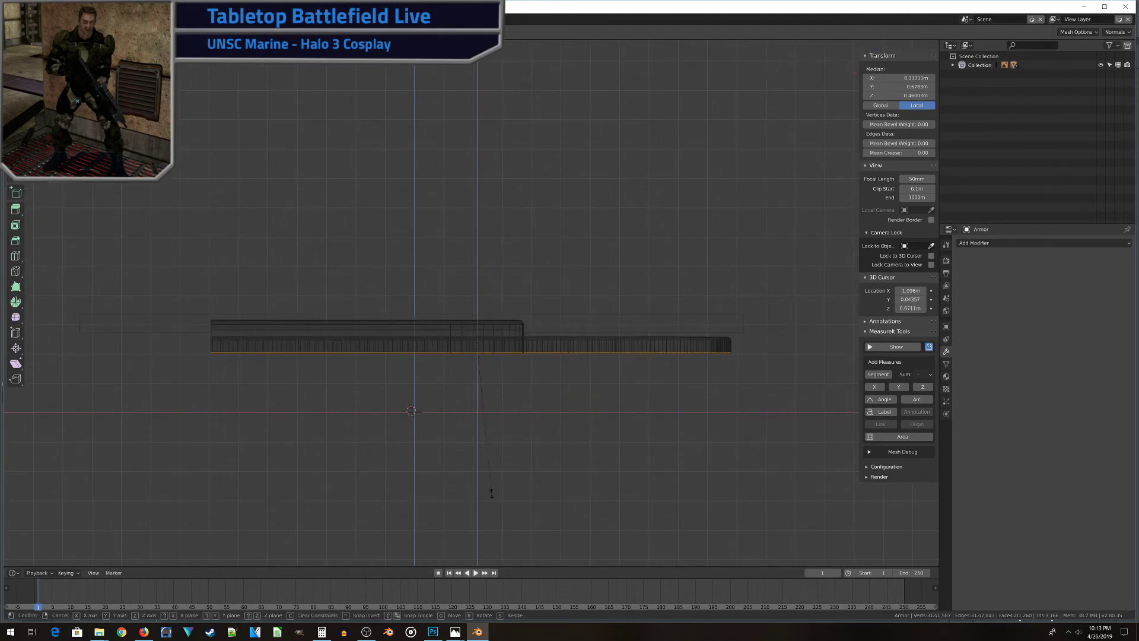
click(462, 376)
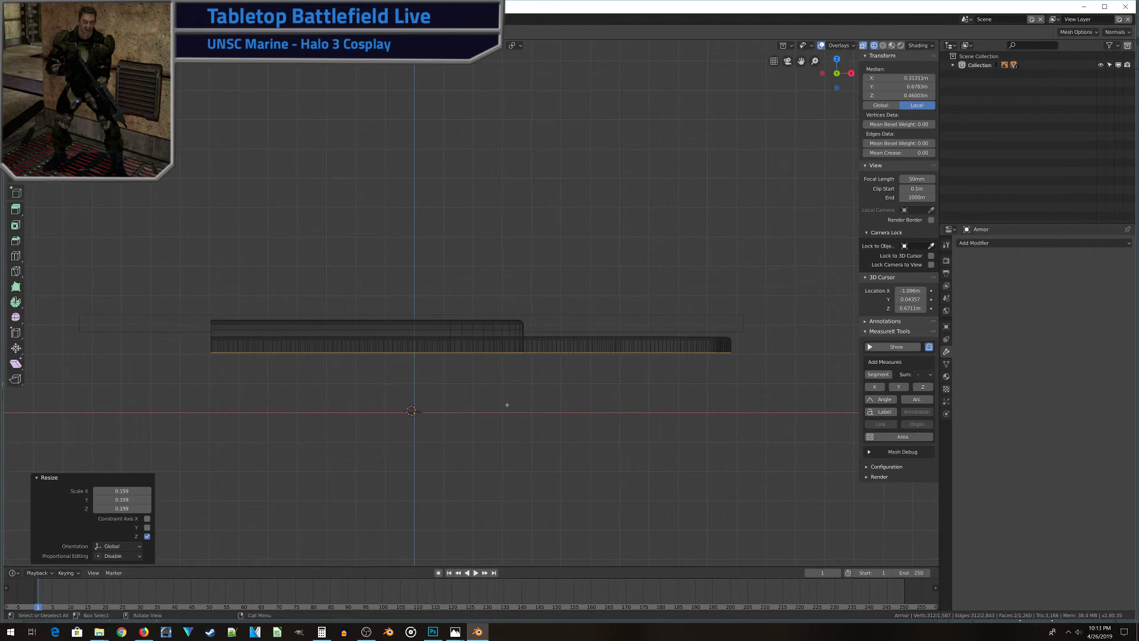
key(z)
click(482, 364)
text(sz.1)
click(489, 362)
key(s)
key(z)
click(481, 370)
key(s)
key(z)
click(483, 366)
key(s)
key(z)
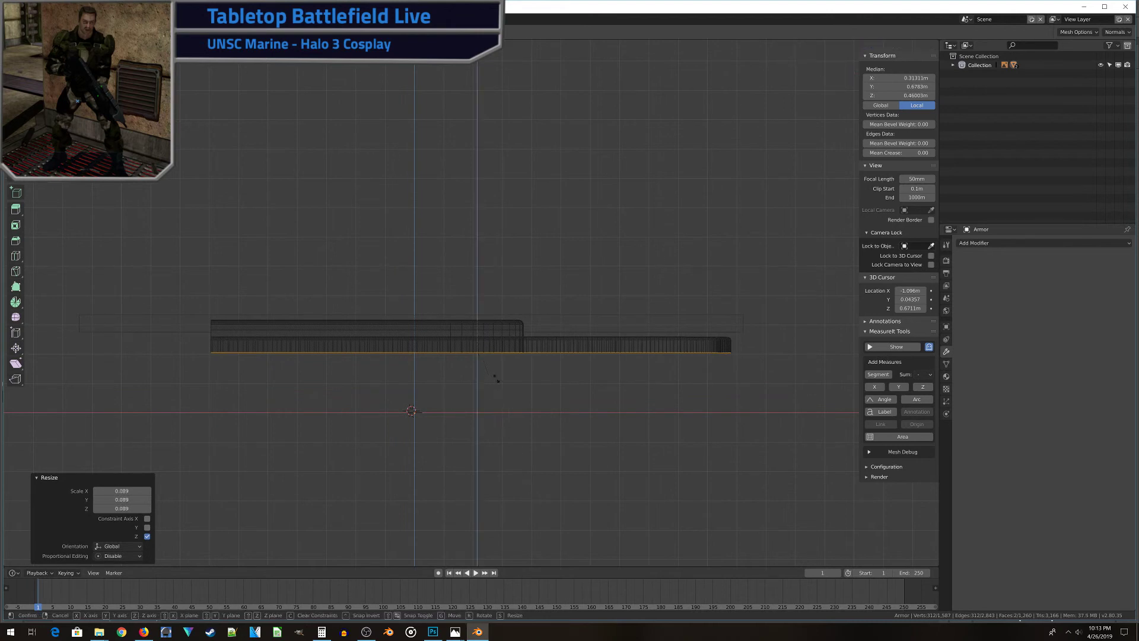
click(531, 463)
Step: Leave Edit Mode, save the file, and examine the armor from below and above
key(Tab)
key(ctrl+s)
middle_drag(559, 417, 418, 462)
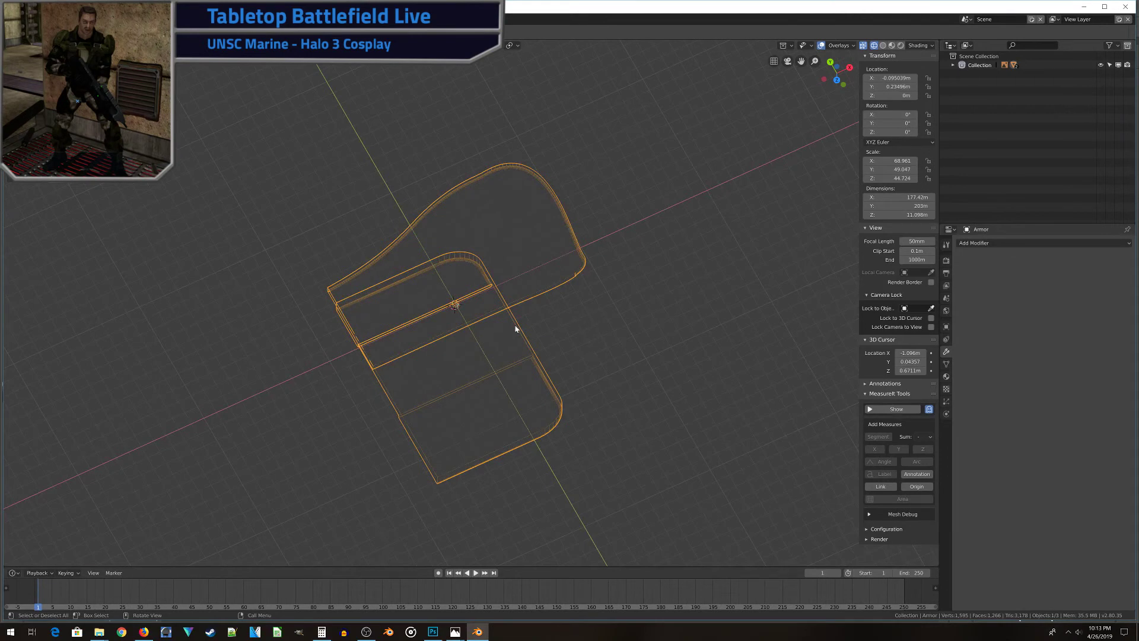
middle_drag(482, 505, 450, 265)
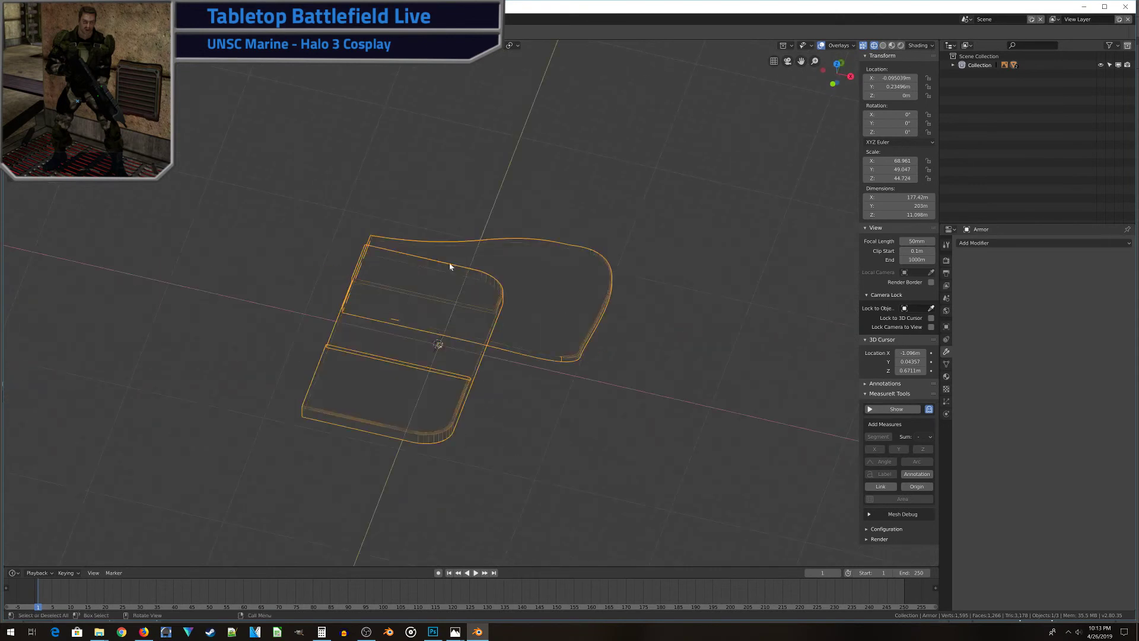